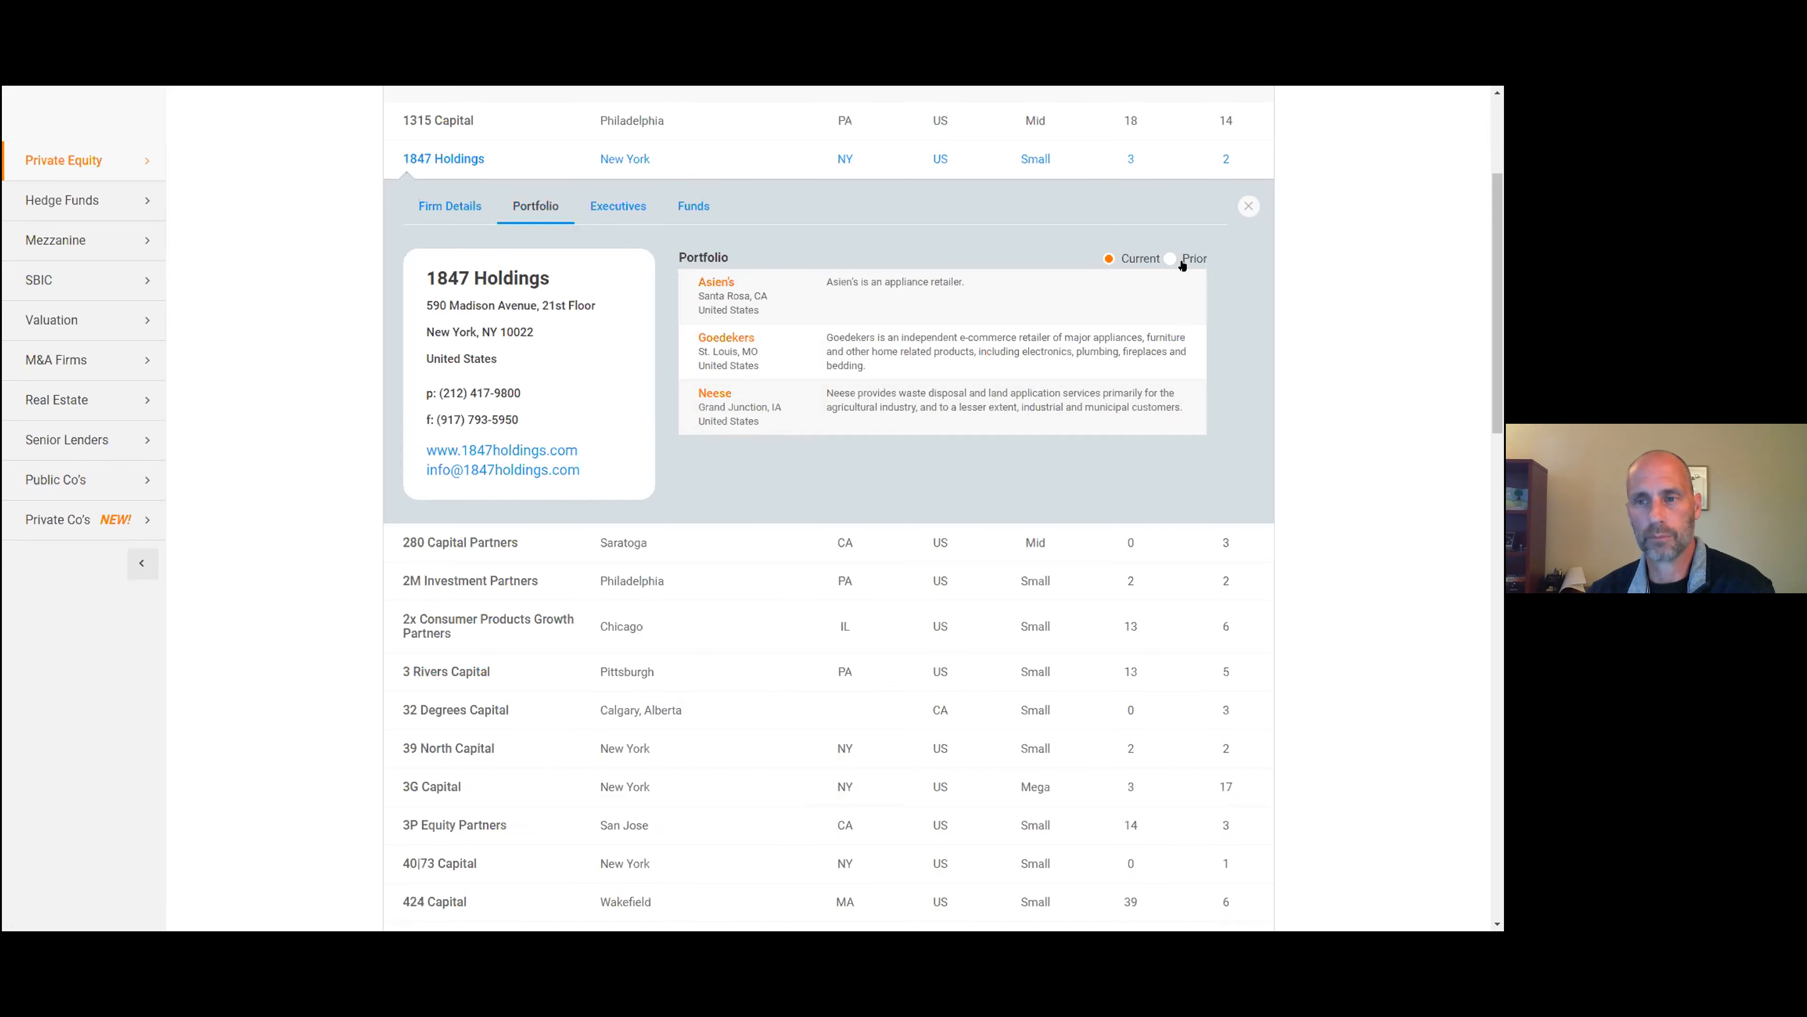
- Review the Goedekers investment details in the 1847 Holdings portfolio, and close the firm's record
{"action": "left_click", "coordinate": [872, 357]}
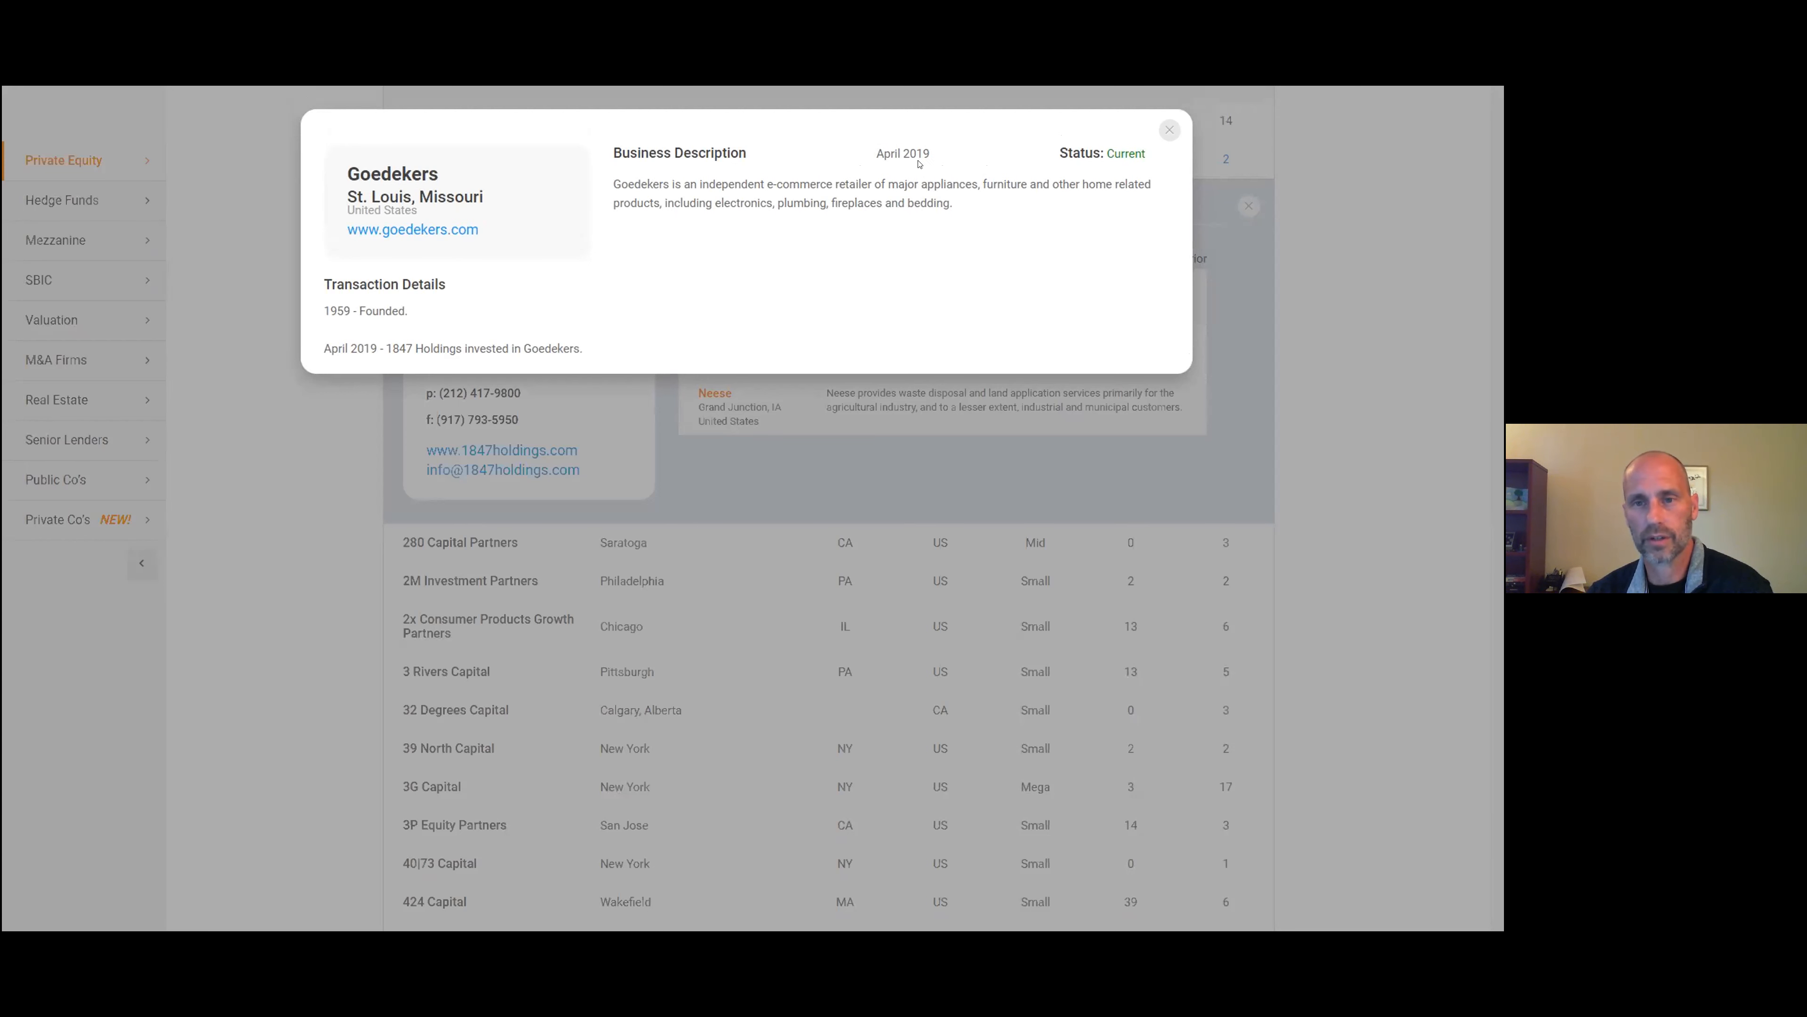
{"action": "left_click_drag", "start_coordinate": [876, 153], "coordinate": [930, 254]}
{"action": "left_click", "coordinate": [930, 205]}
{"action": "left_click", "coordinate": [1167, 135]}
{"action": "left_click", "coordinate": [1247, 206]}
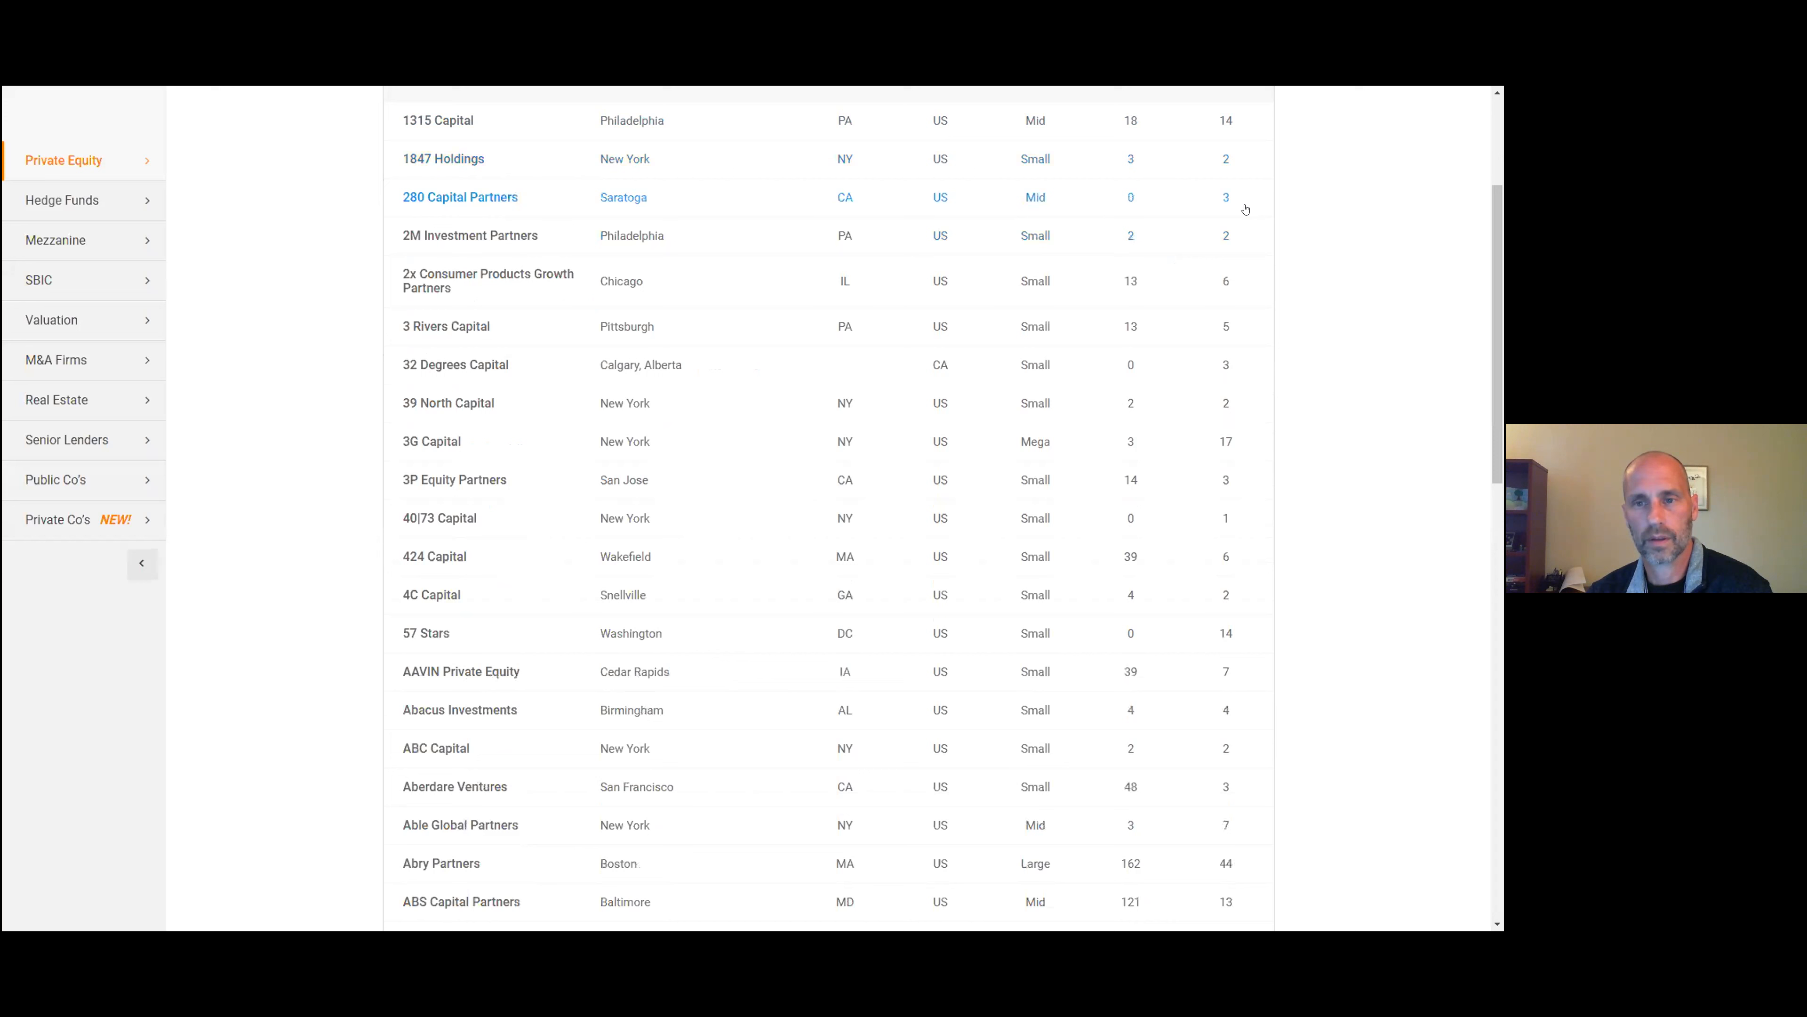
- Filter the private equity firms by the Small and Mid deal sizes
{"action": "scroll", "coordinate": [1246, 210], "scroll_direction": "up", "scroll_amount": 3}
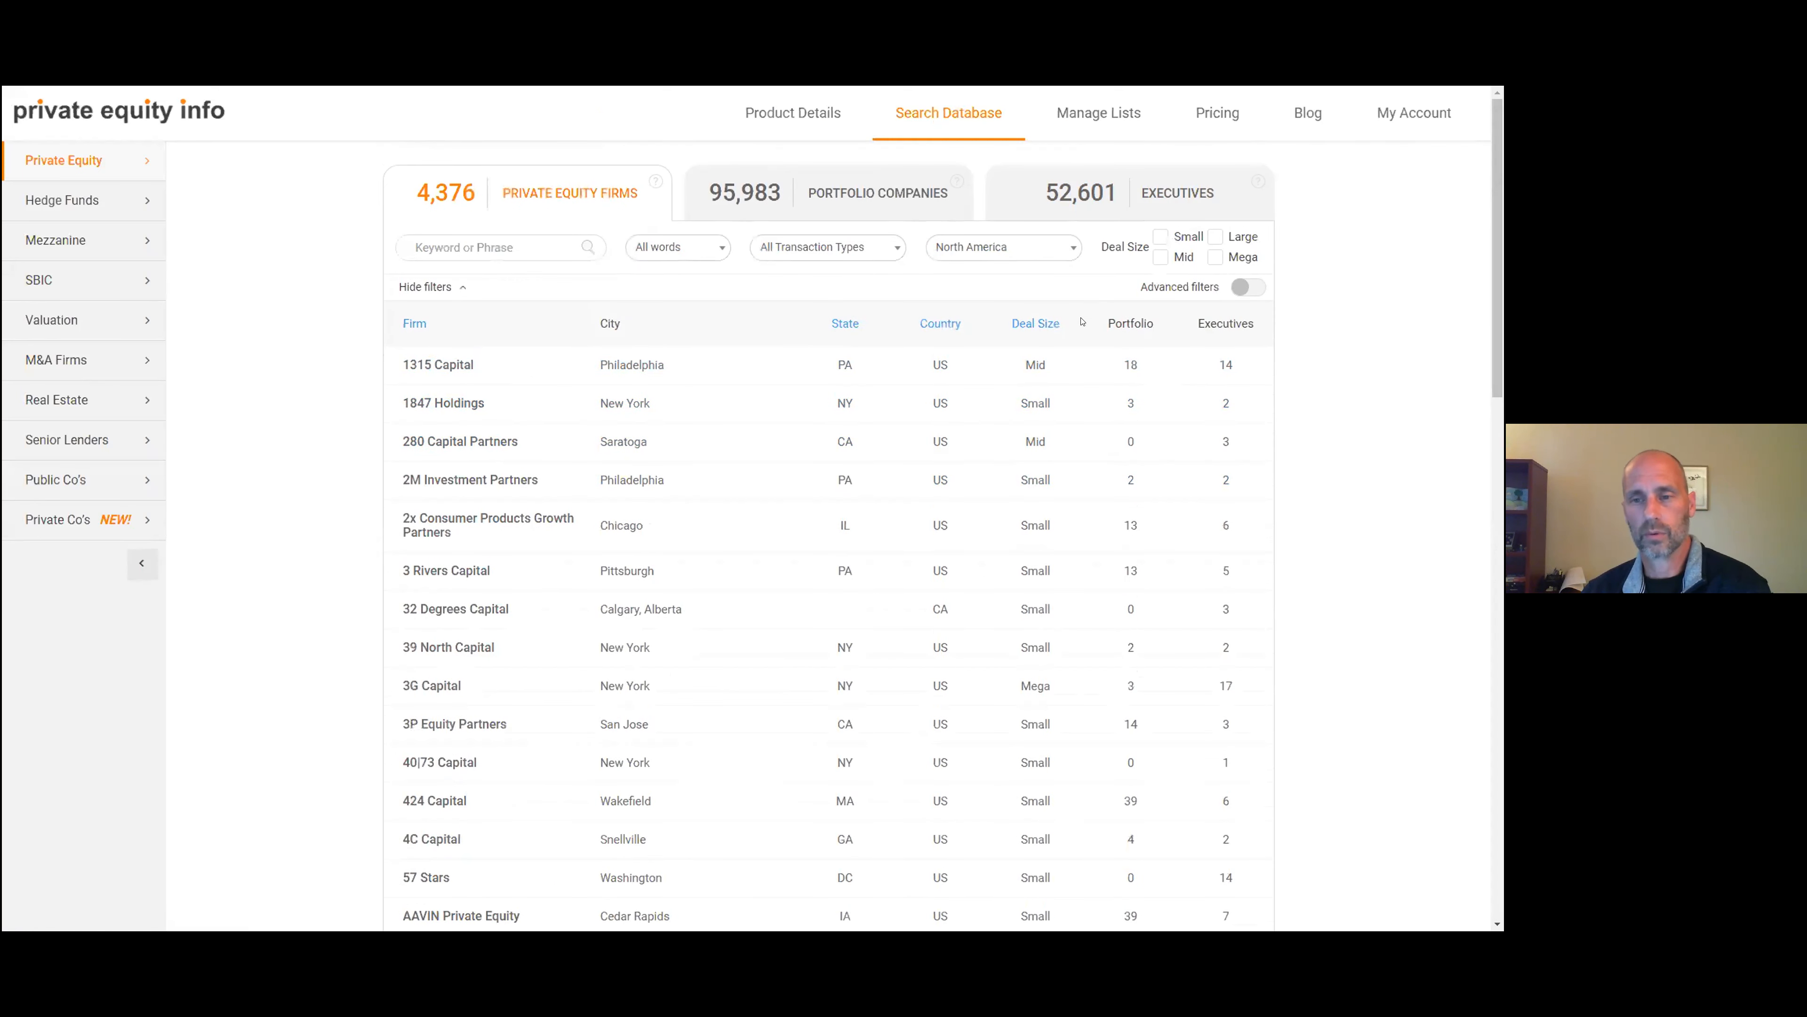
{"action": "left_click", "coordinate": [1161, 256]}
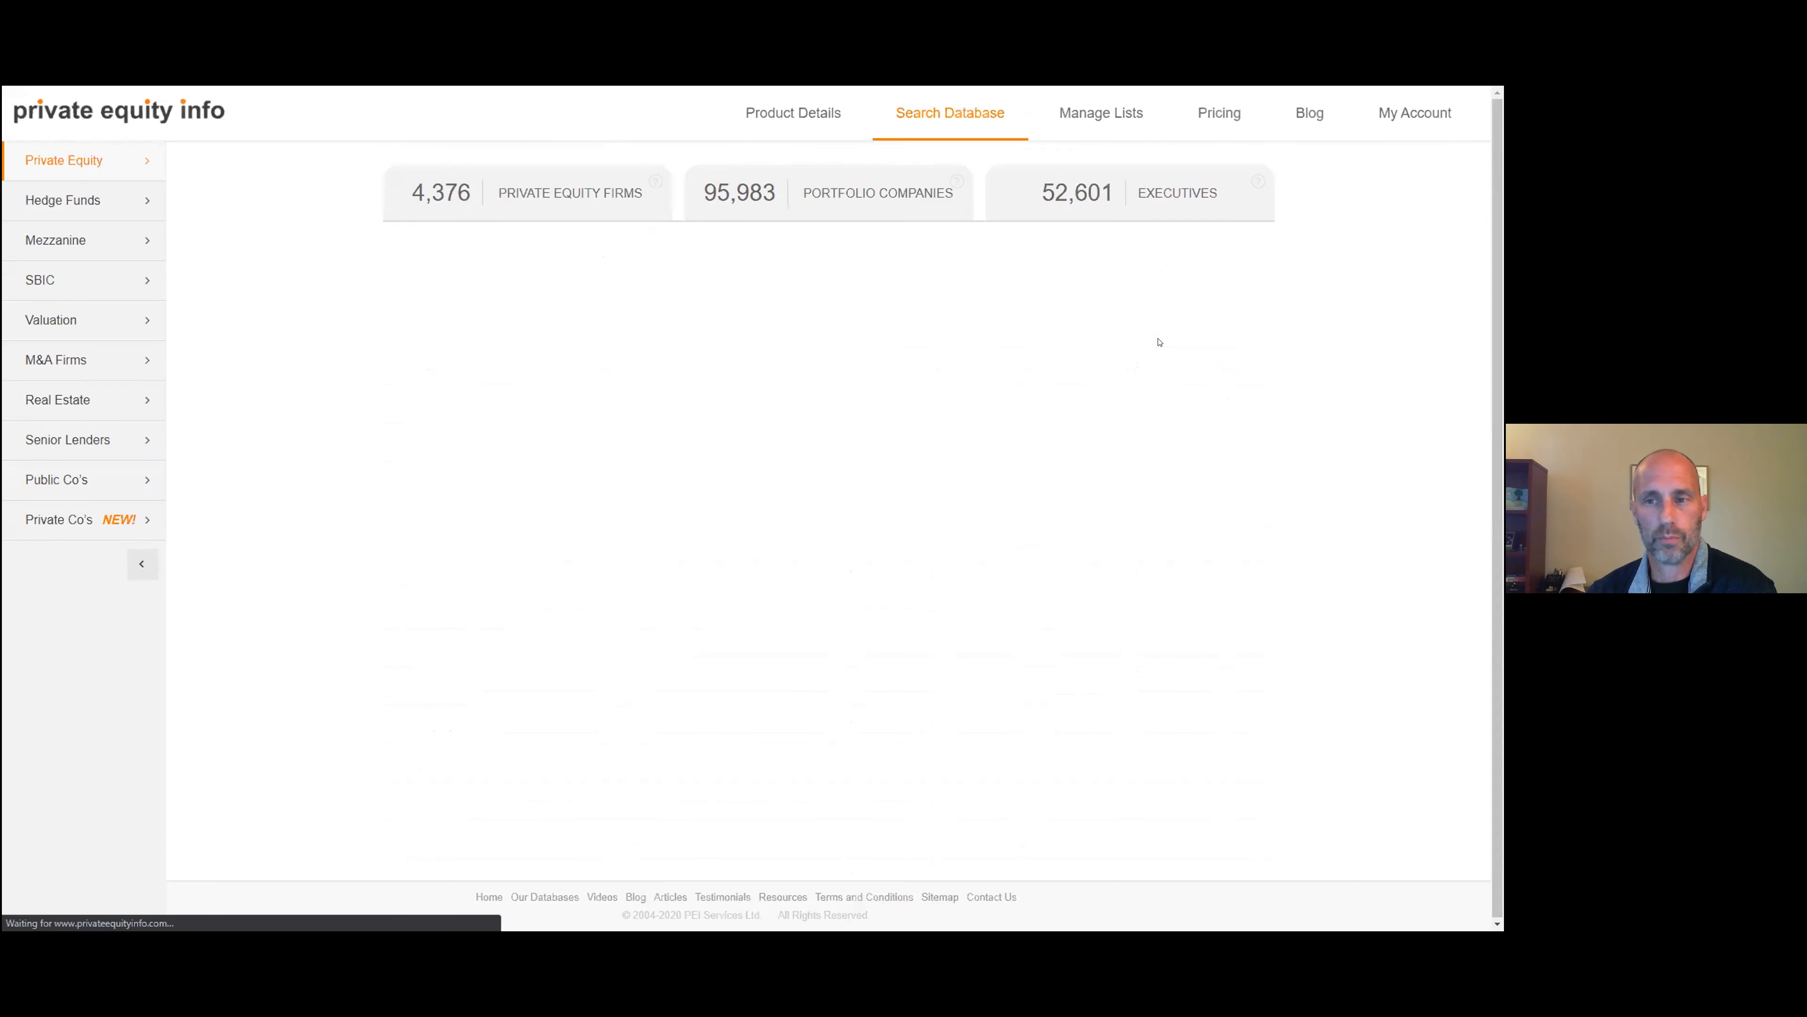
{"action": "left_click", "coordinate": [1159, 239]}
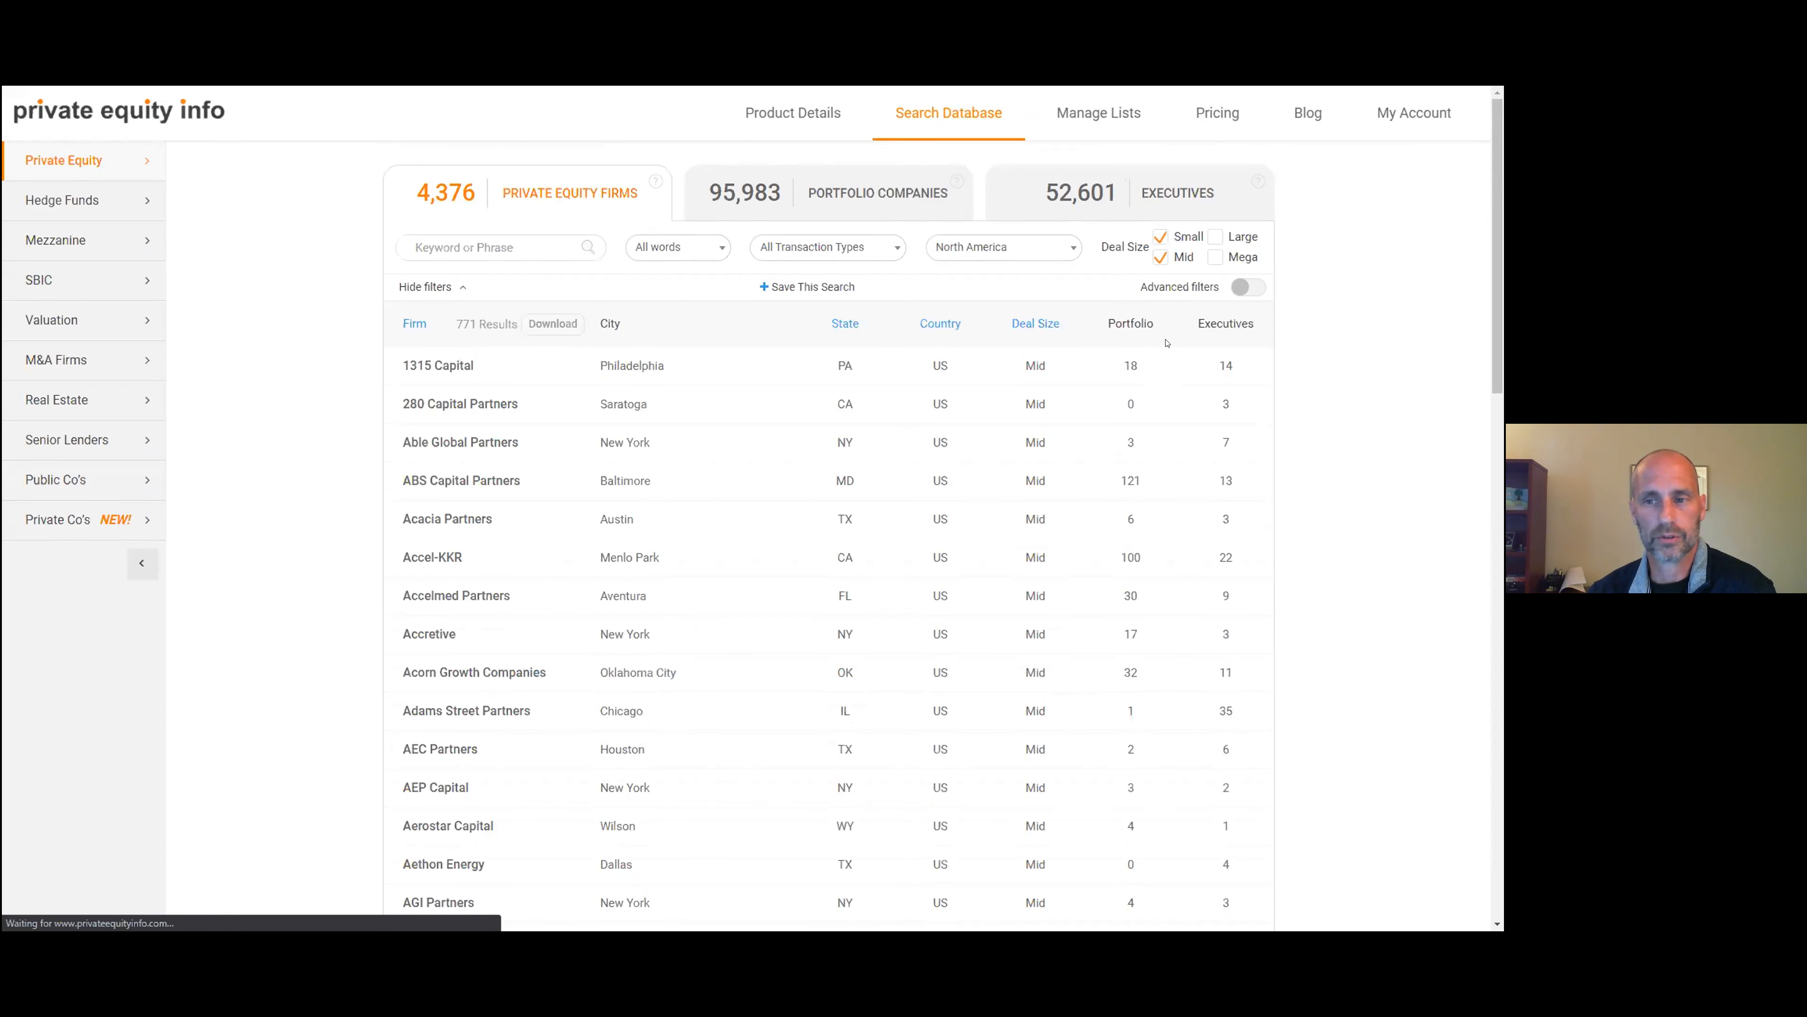
- Enable the advanced filters and set the target financials to an Enterprise Value of 15 million dollars
{"action": "left_click", "coordinate": [1246, 289]}
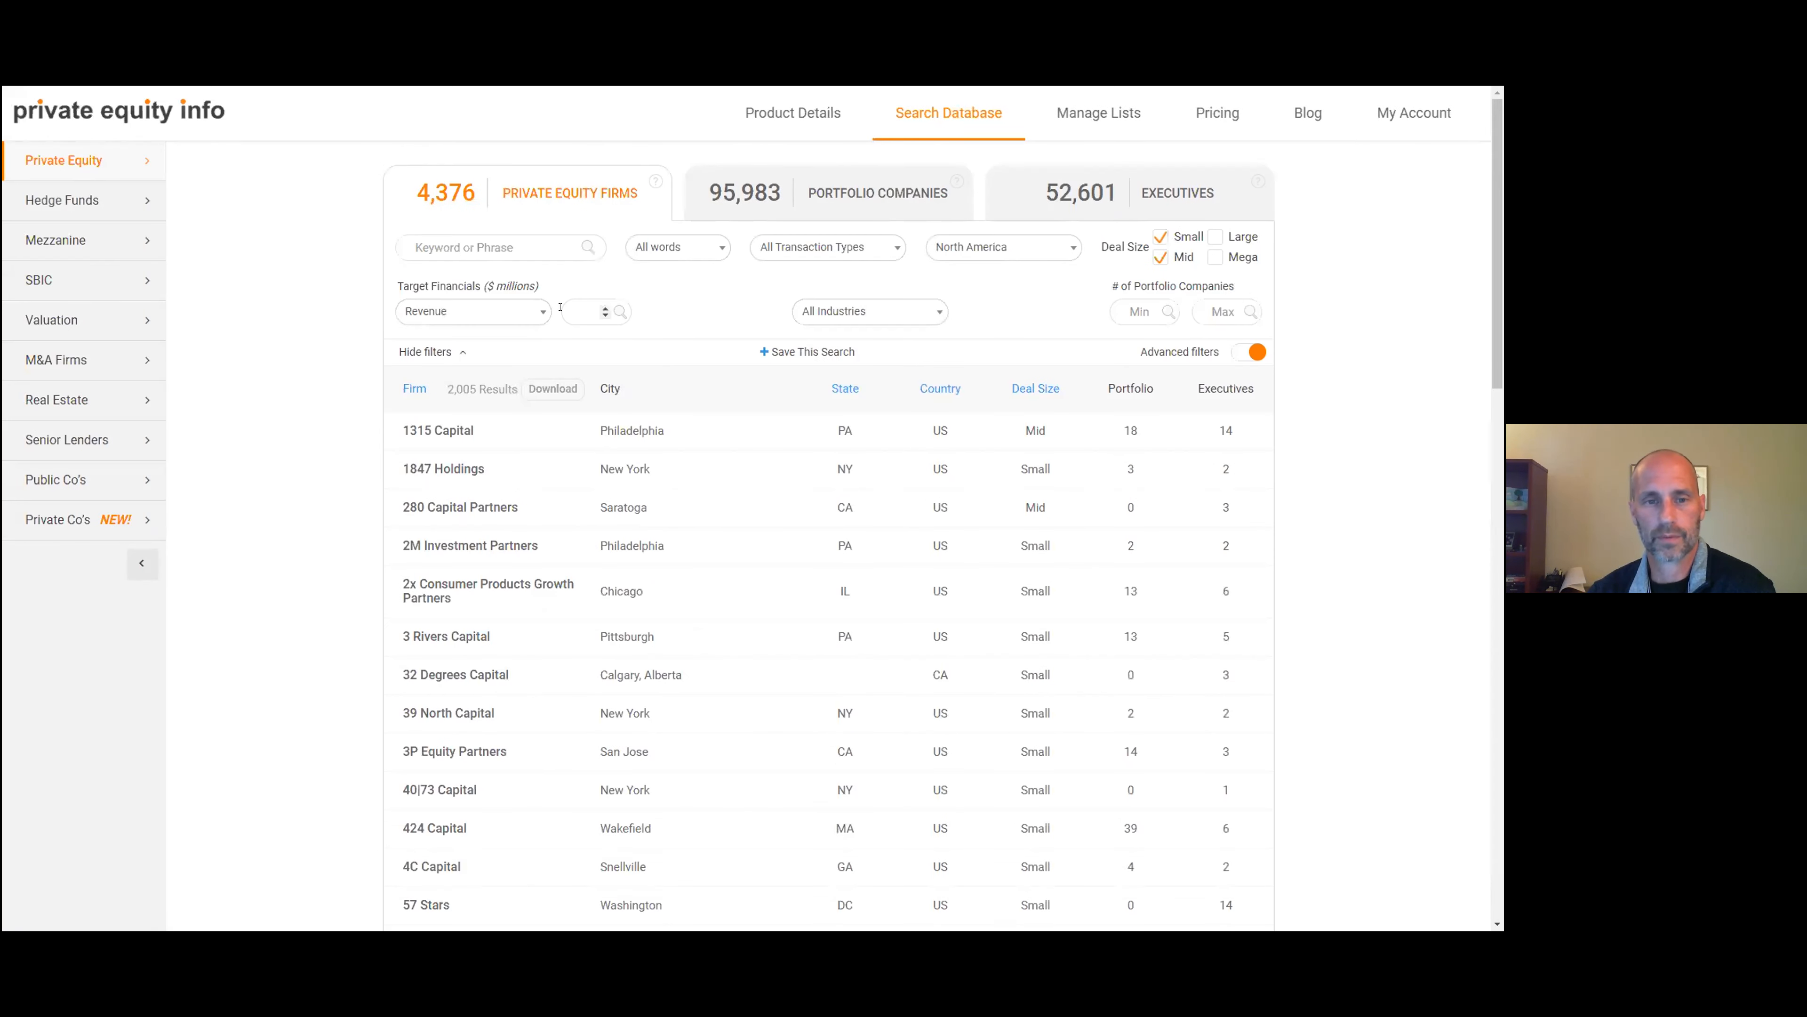
{"action": "left_click", "coordinate": [498, 312]}
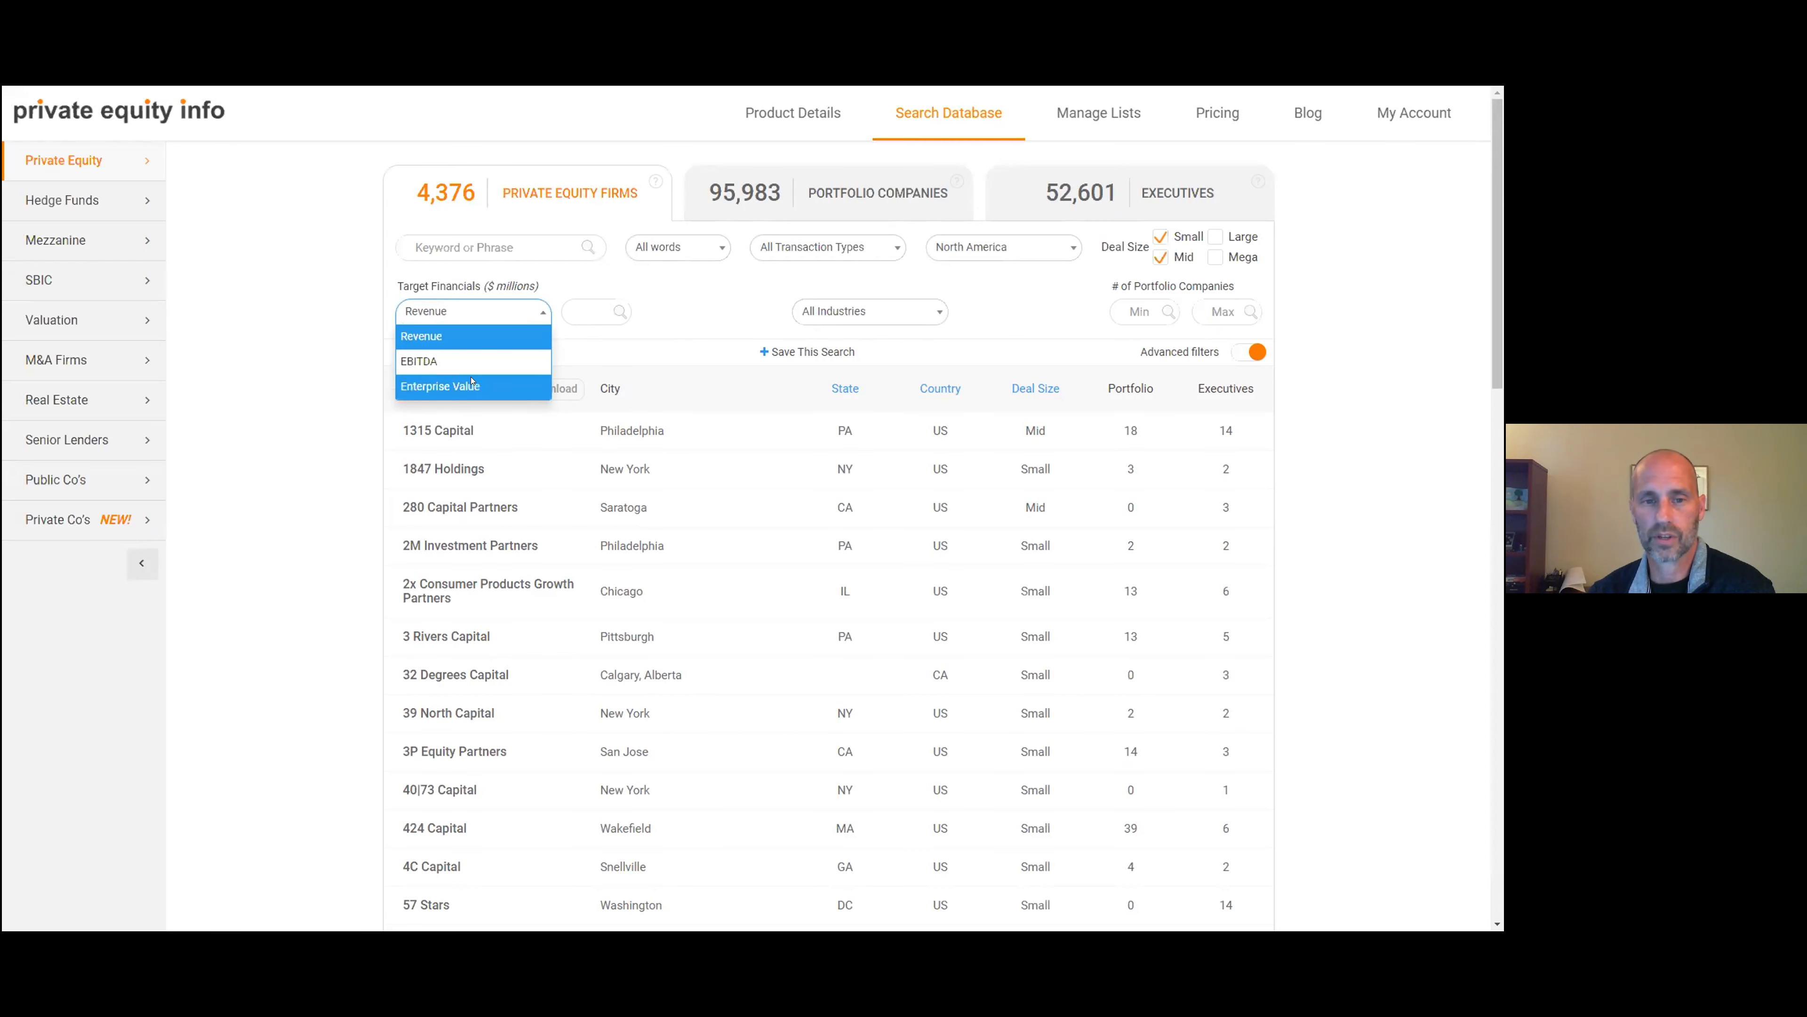
{"action": "left_click", "coordinate": [456, 385]}
{"action": "left_click", "coordinate": [584, 309]}
{"action": "type", "text": "15"}
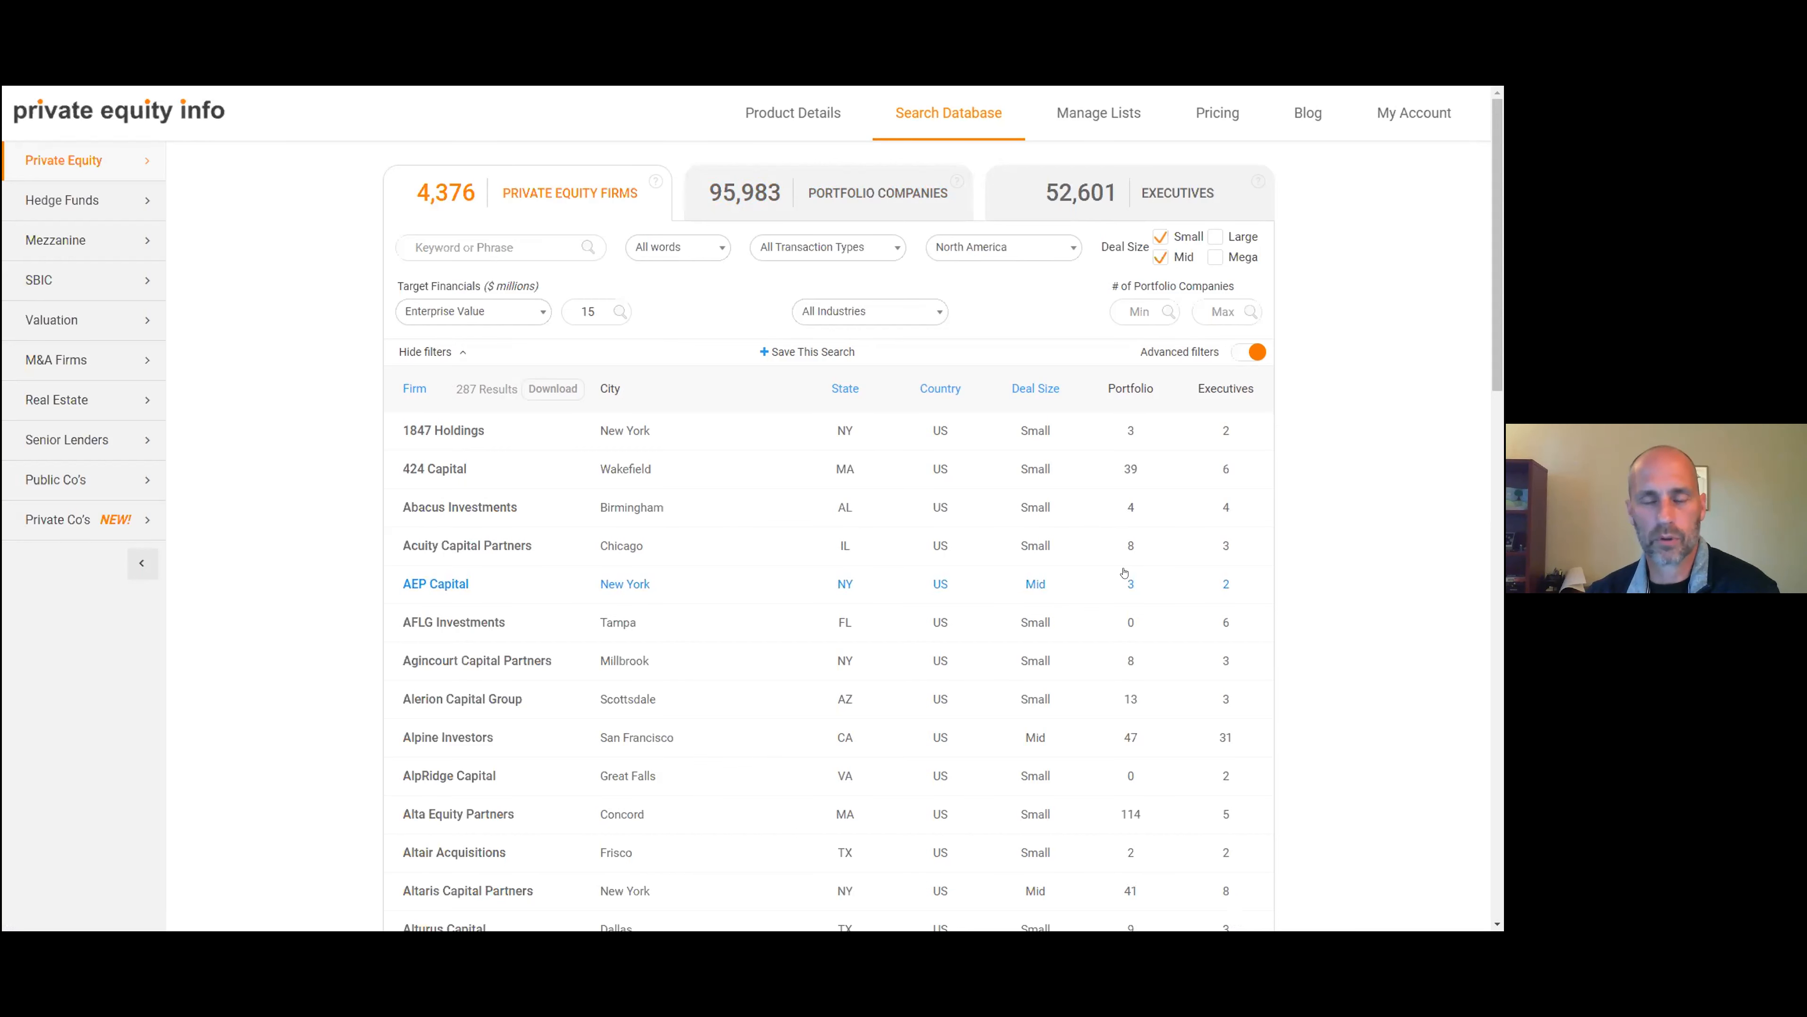
- Search the portfolio companies for "medical device"
{"action": "left_click", "coordinate": [804, 207]}
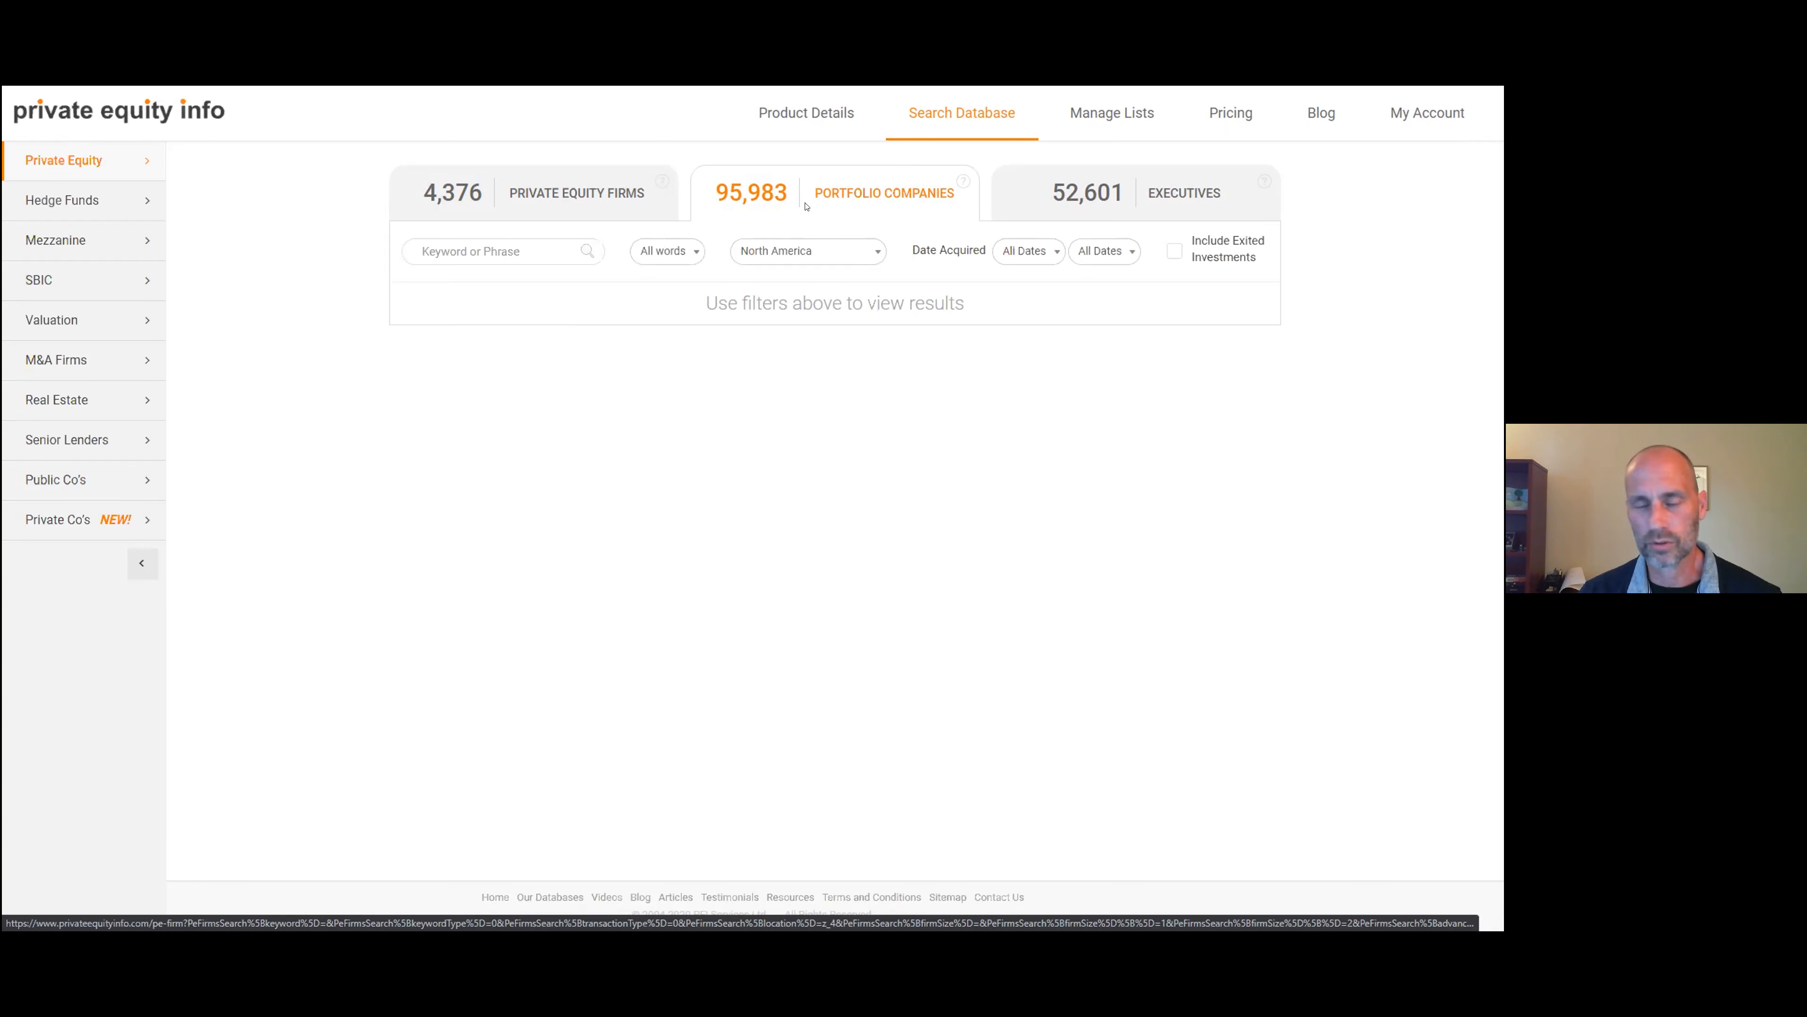
{"action": "left_click", "coordinate": [458, 248]}
{"action": "left_click", "coordinate": [445, 286]}
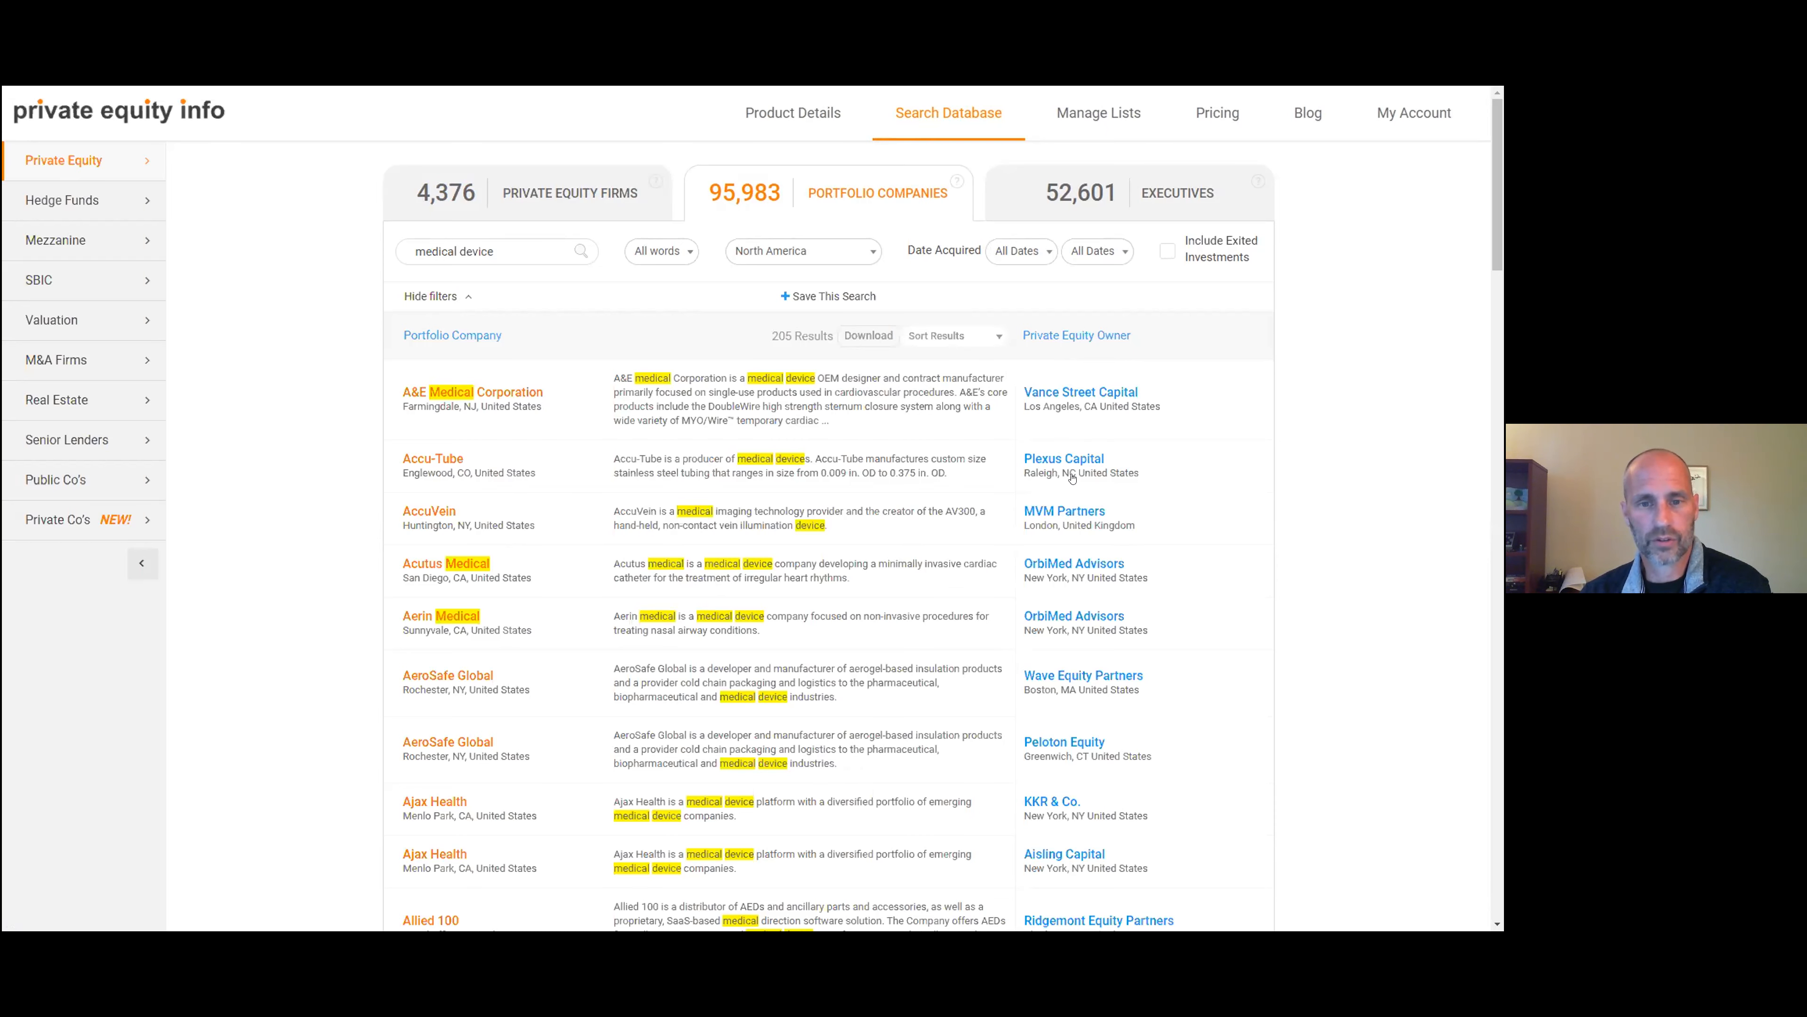
- Open the A&E Medical Corporation record and read its full transaction details
{"action": "left_click", "coordinate": [782, 397]}
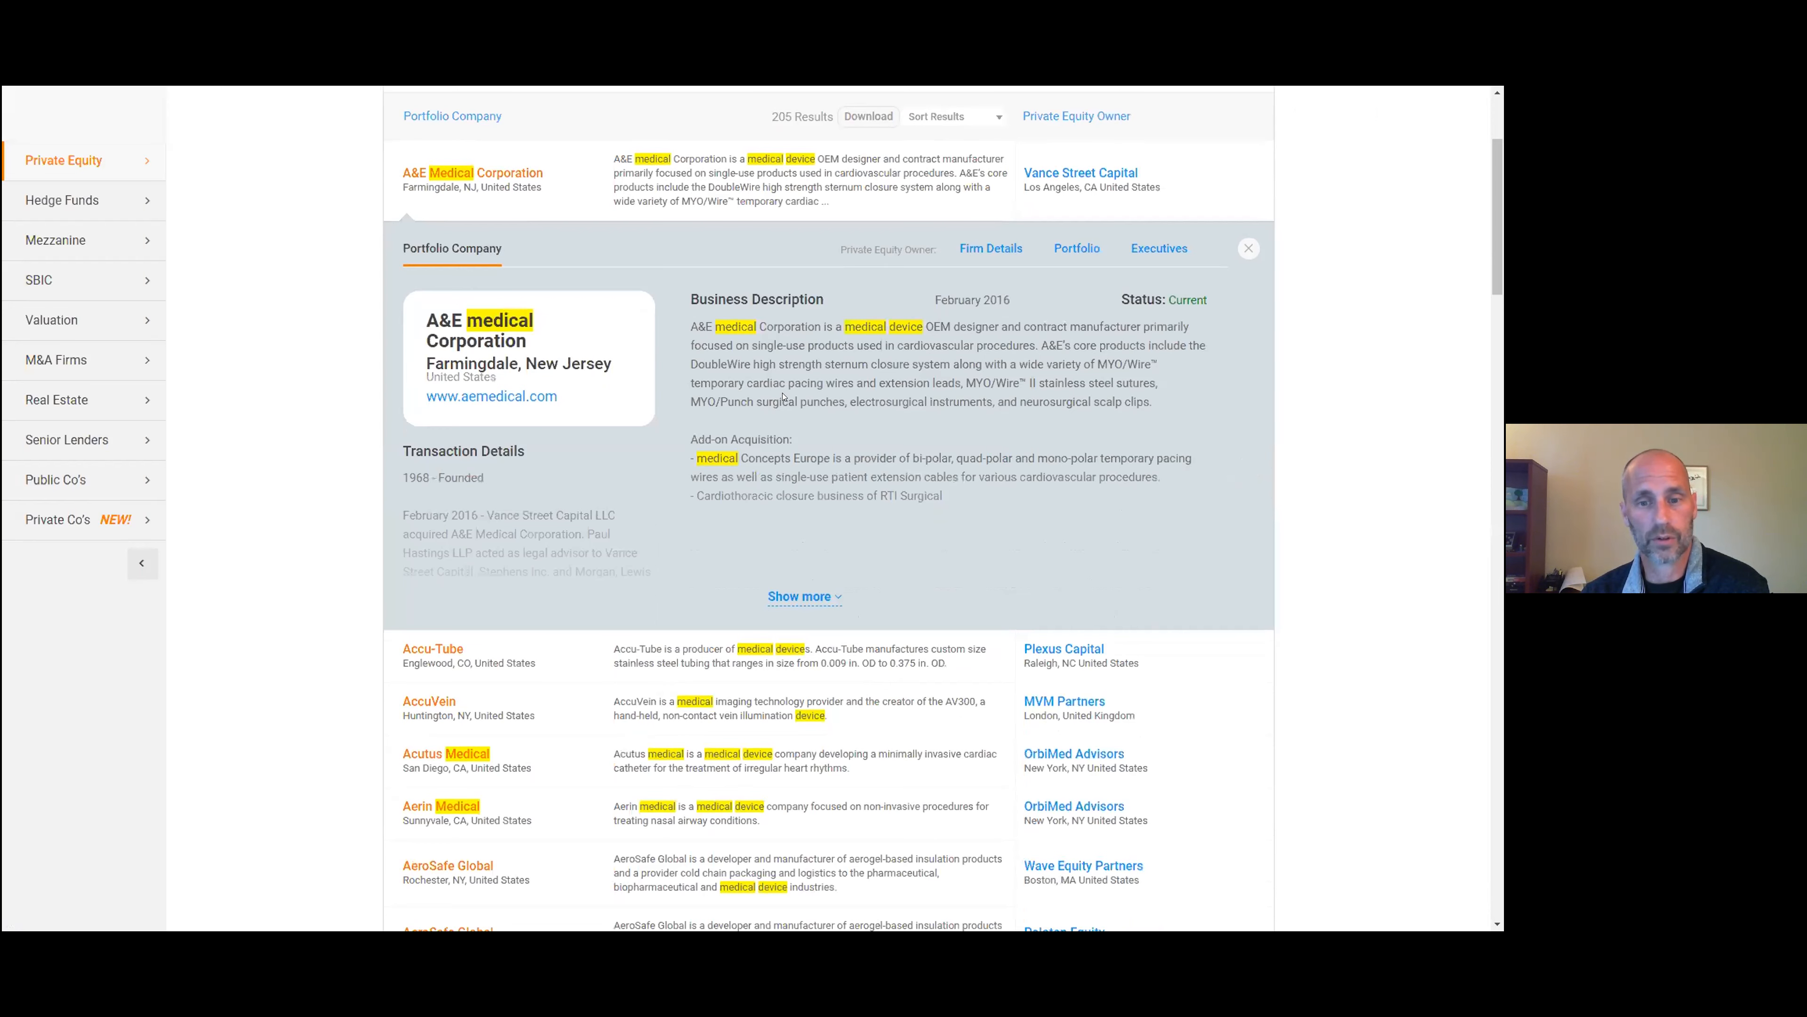
{"action": "left_click", "coordinate": [786, 592]}
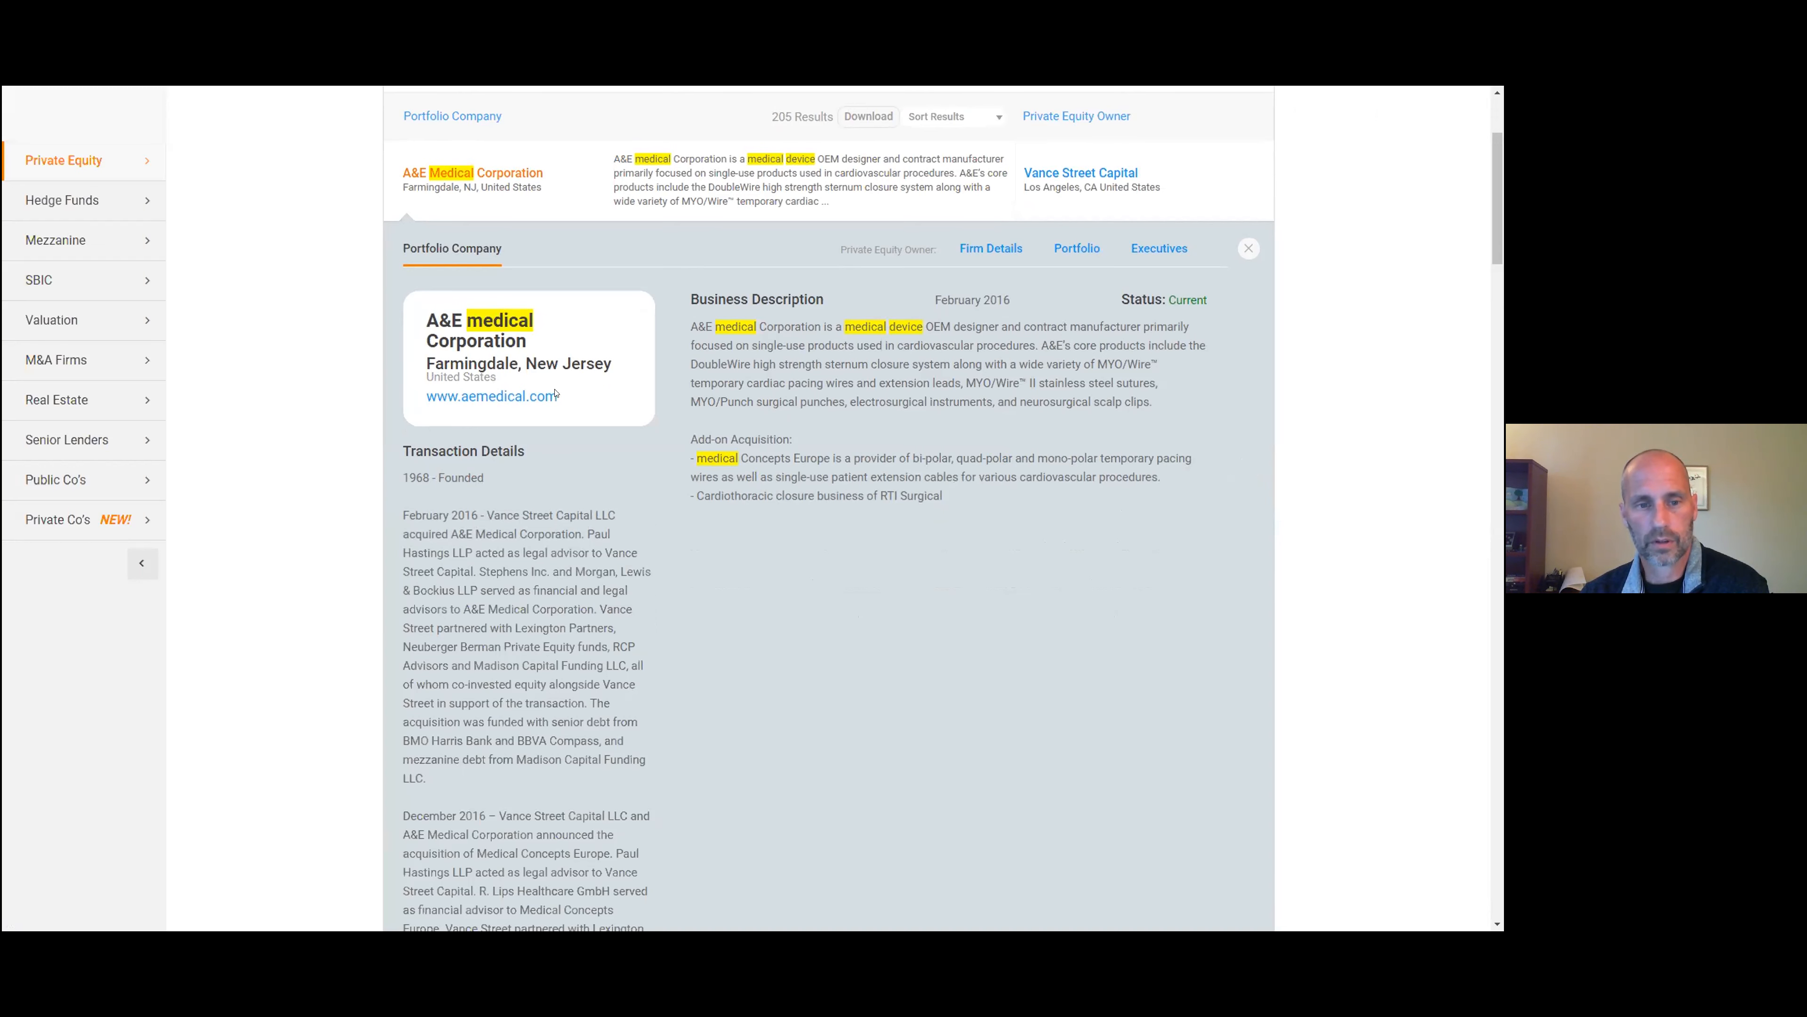
{"action": "scroll", "coordinate": [556, 394], "scroll_direction": "down", "scroll_amount": 5}
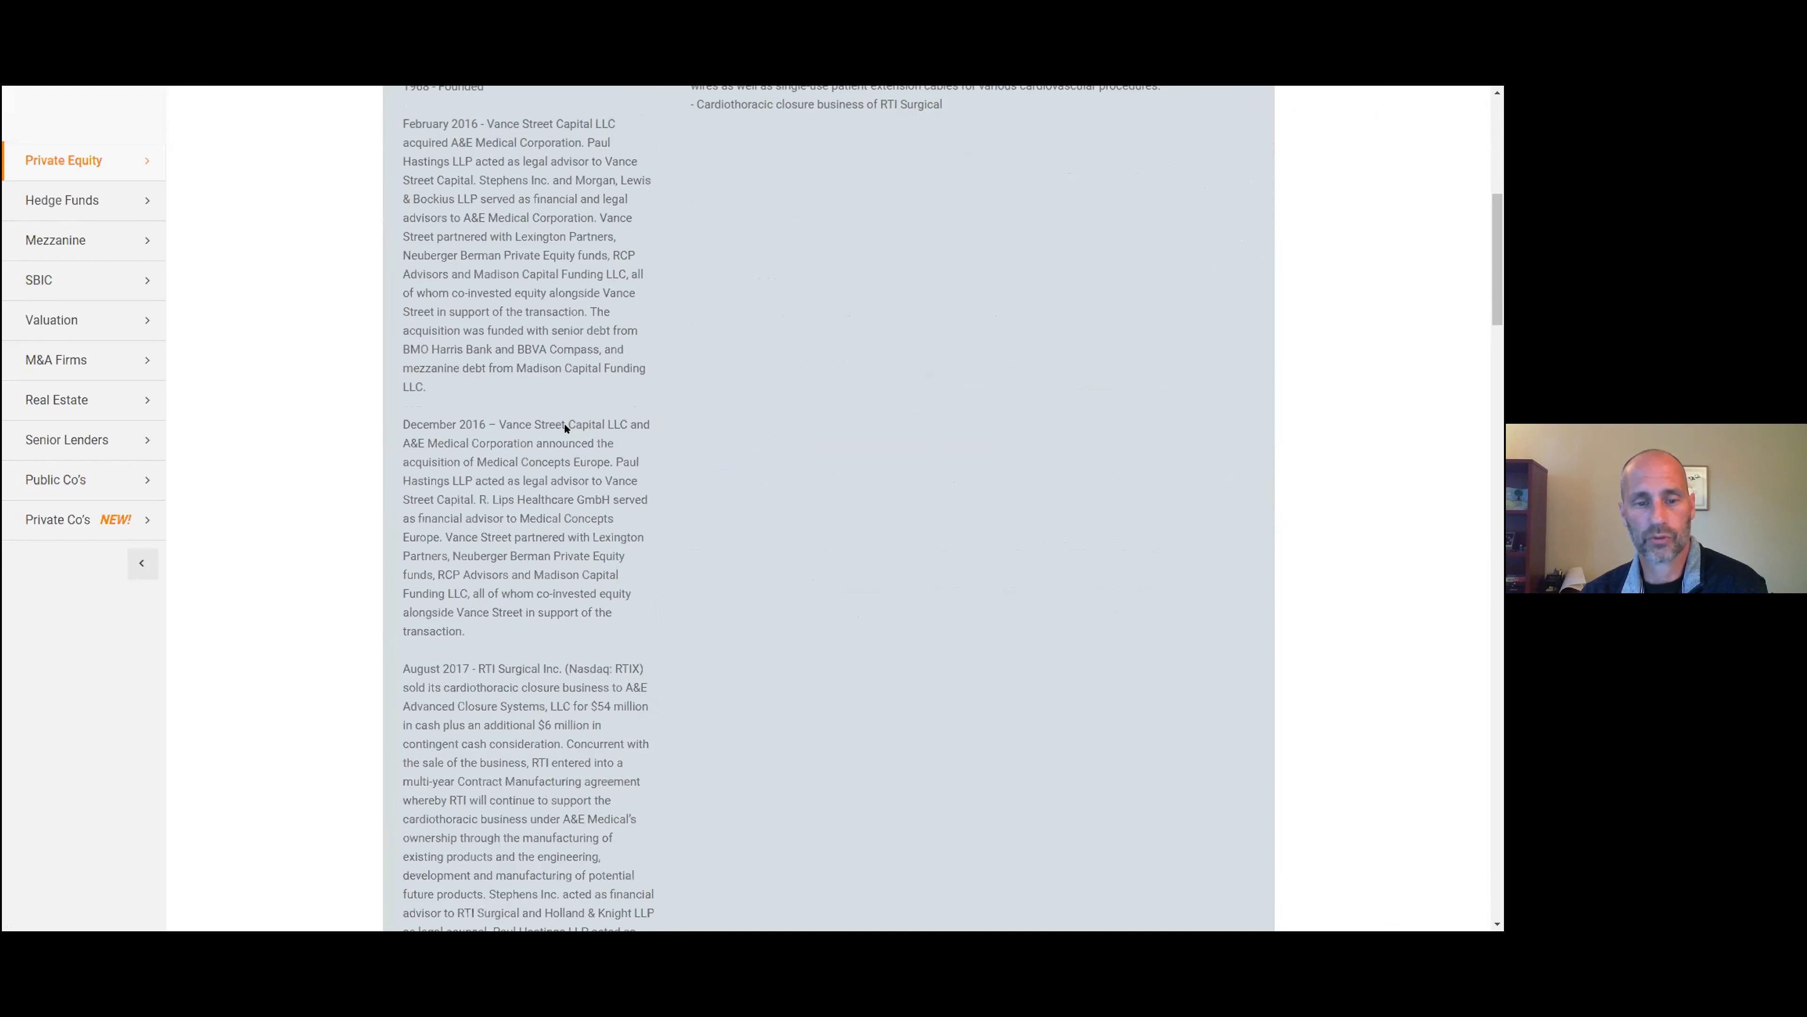
{"action": "scroll", "coordinate": [520, 464], "scroll_direction": "down", "scroll_amount": 3}
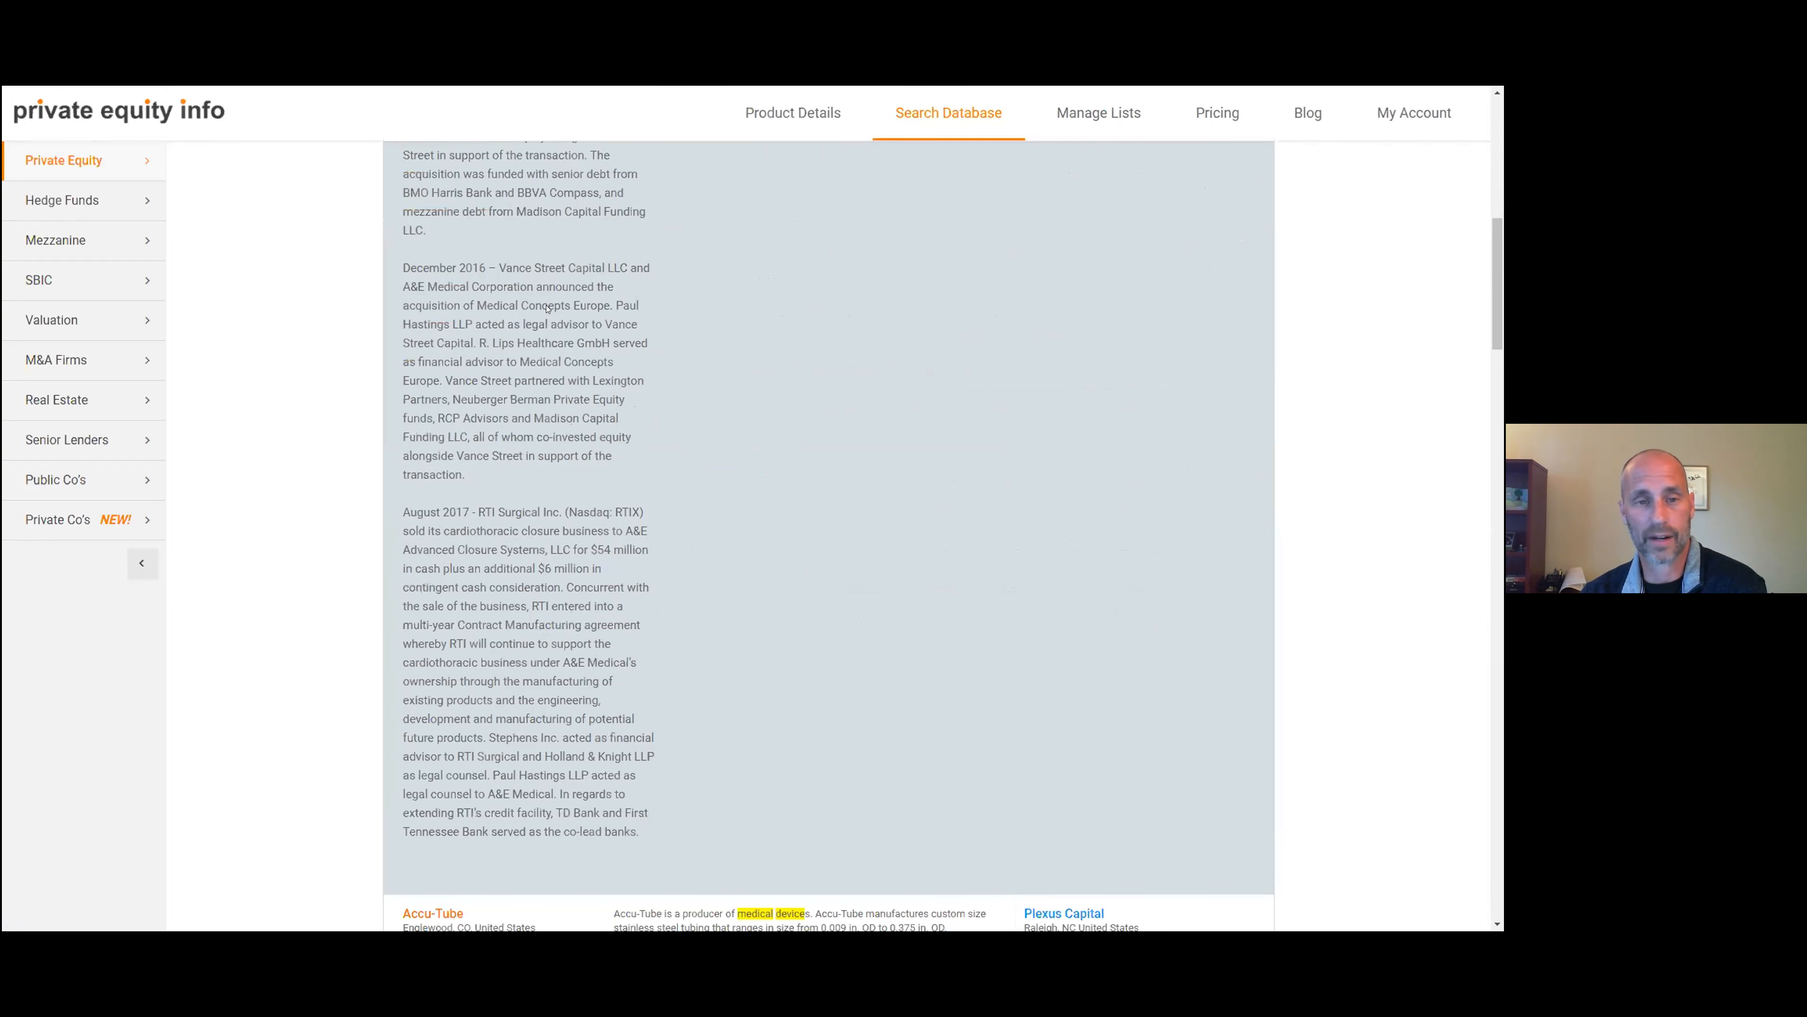
{"action": "scroll", "coordinate": [555, 320], "scroll_direction": "up", "scroll_amount": 7}
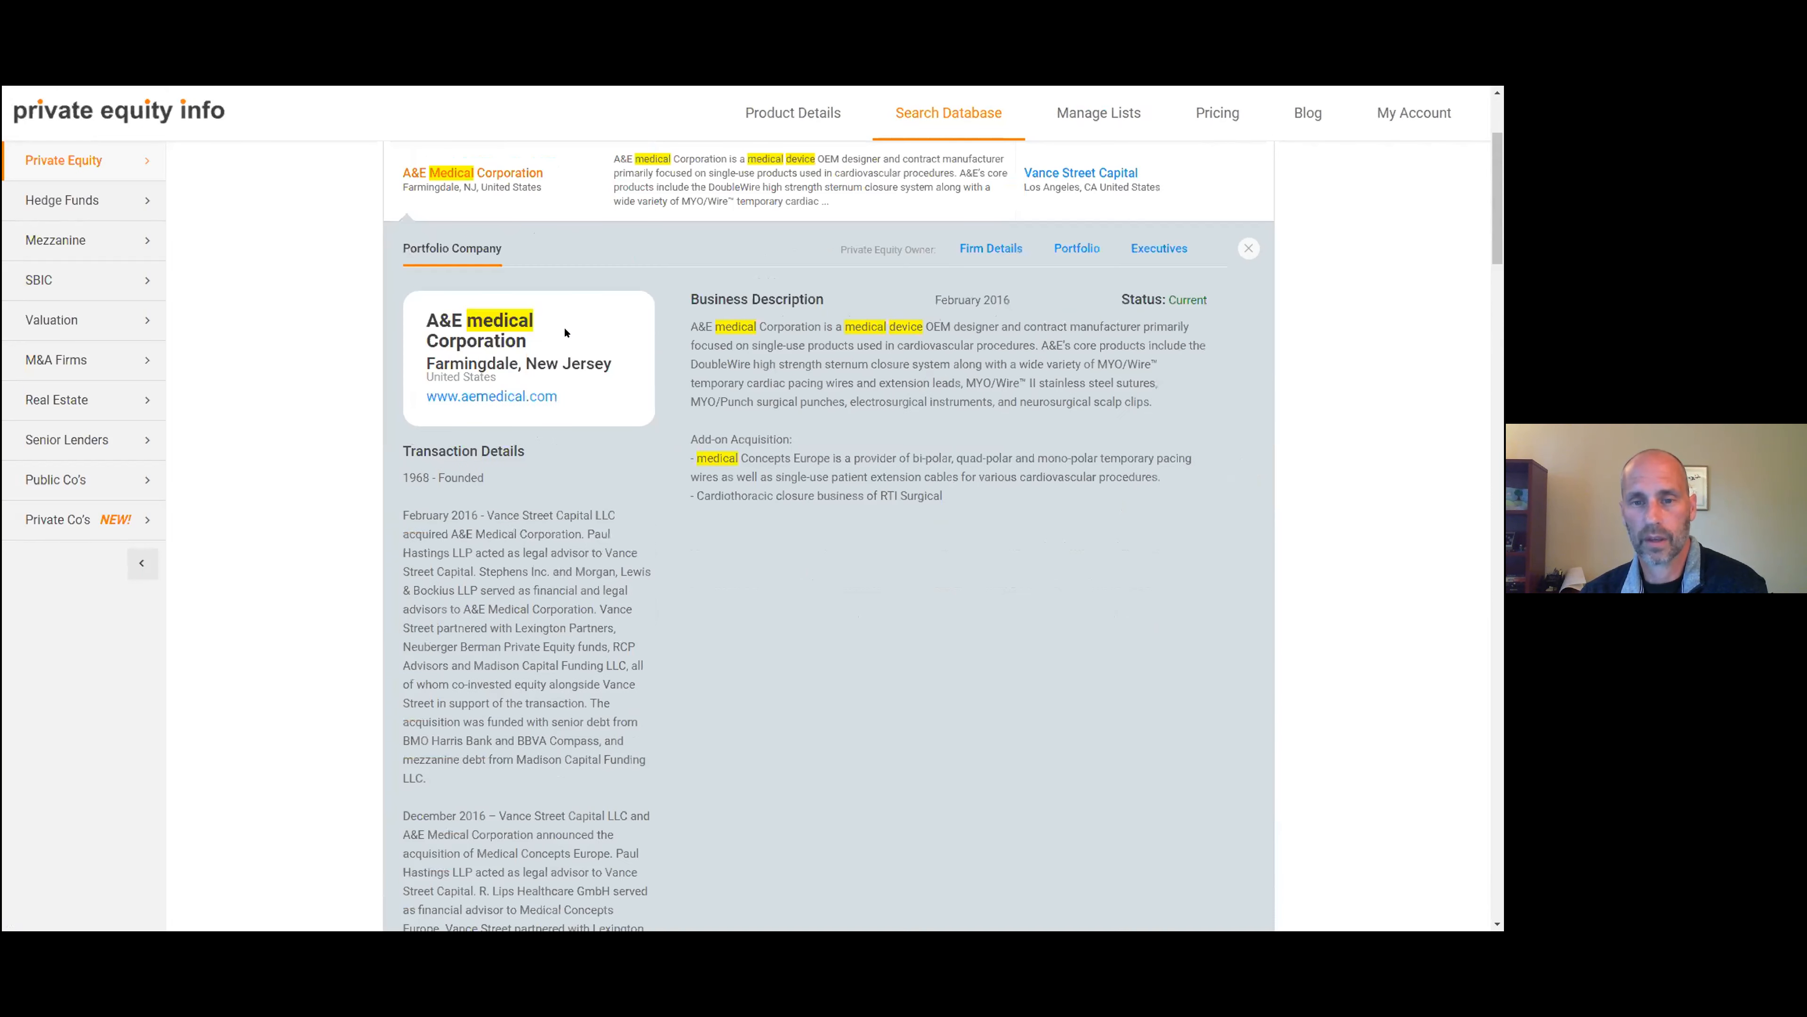
- Examine the acquisition criteria and general comments of A&E Medical's owner, Vance Street Capital
{"action": "scroll", "coordinate": [817, 407], "scroll_direction": "up", "scroll_amount": 2}
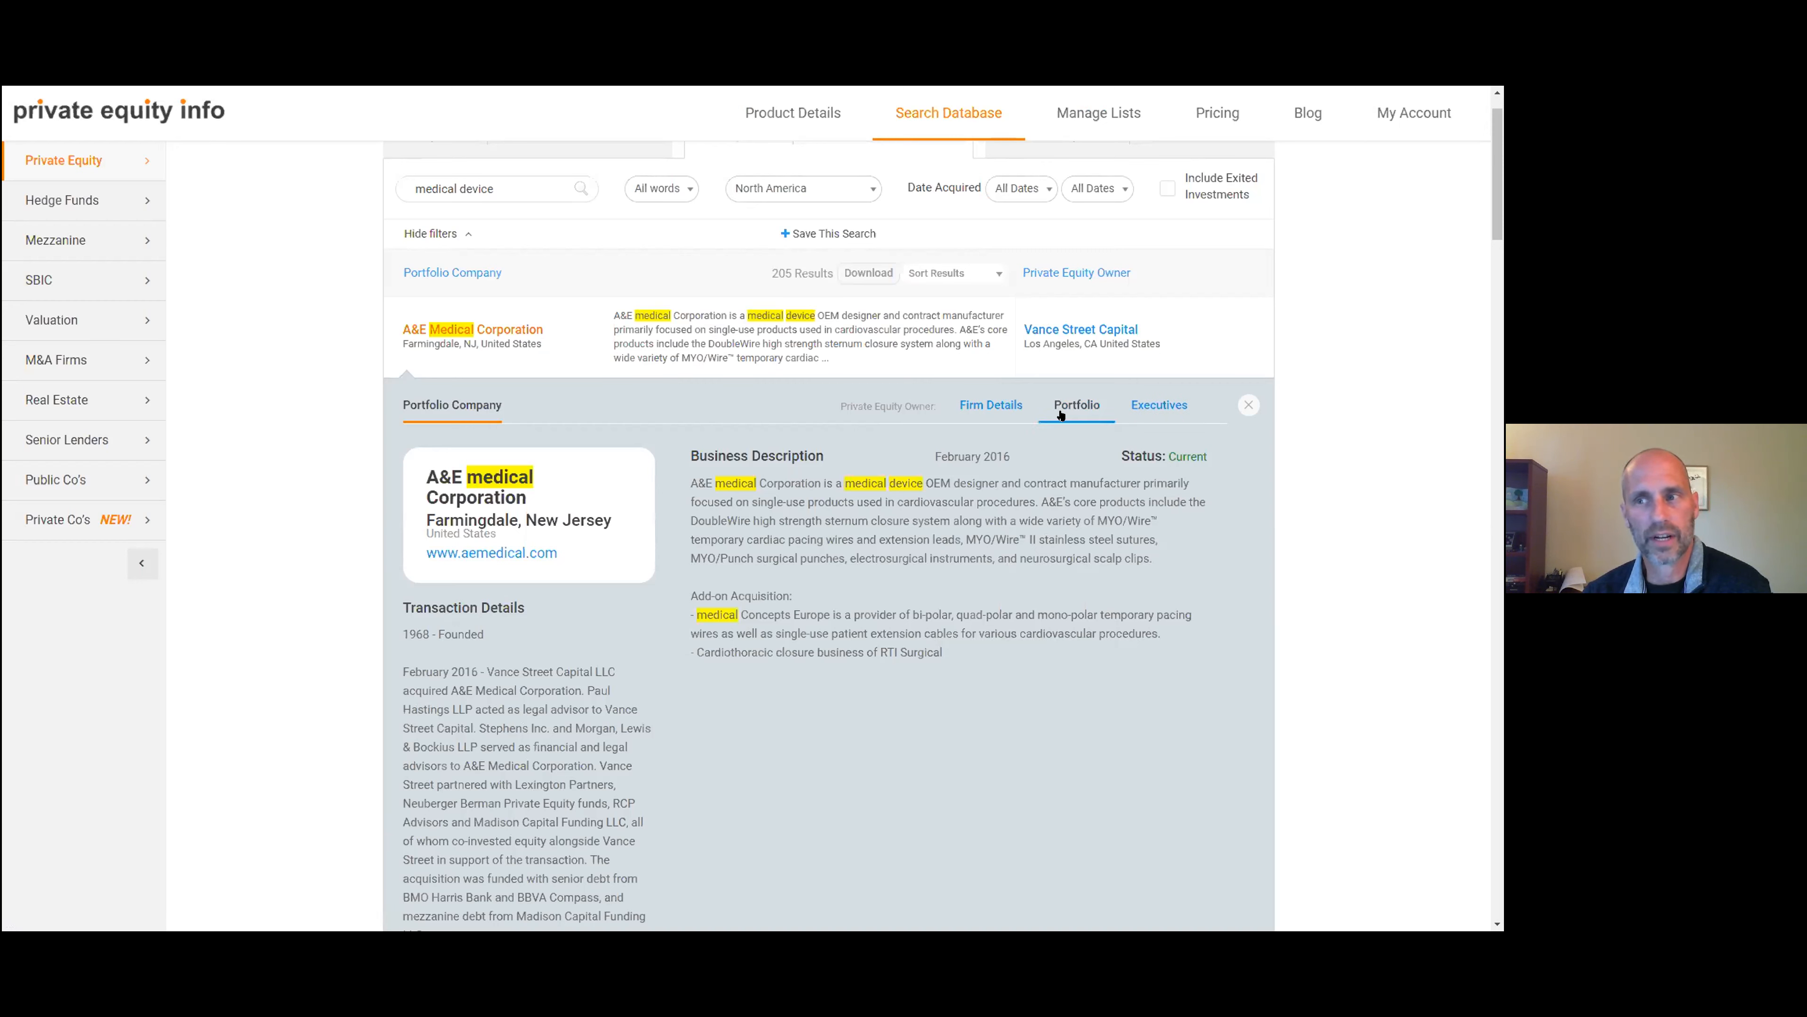
{"action": "left_click", "coordinate": [971, 405]}
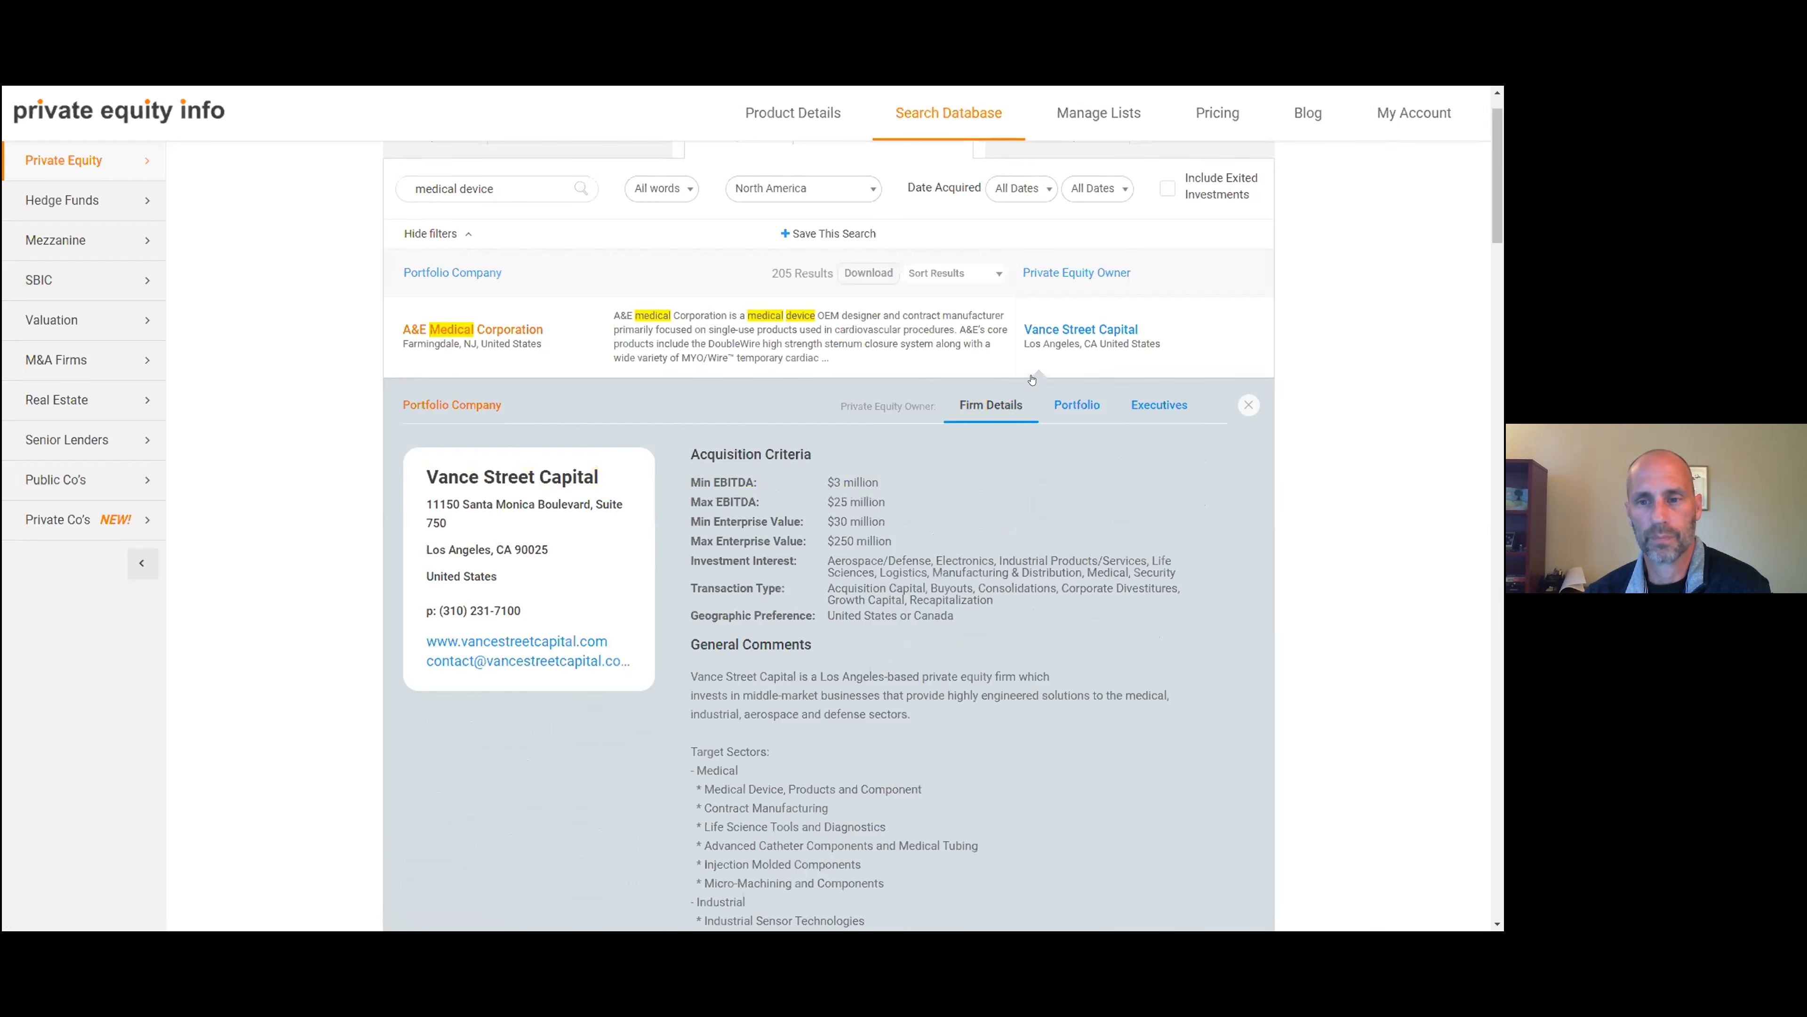
{"action": "scroll", "coordinate": [1001, 407], "scroll_direction": "down", "scroll_amount": 3}
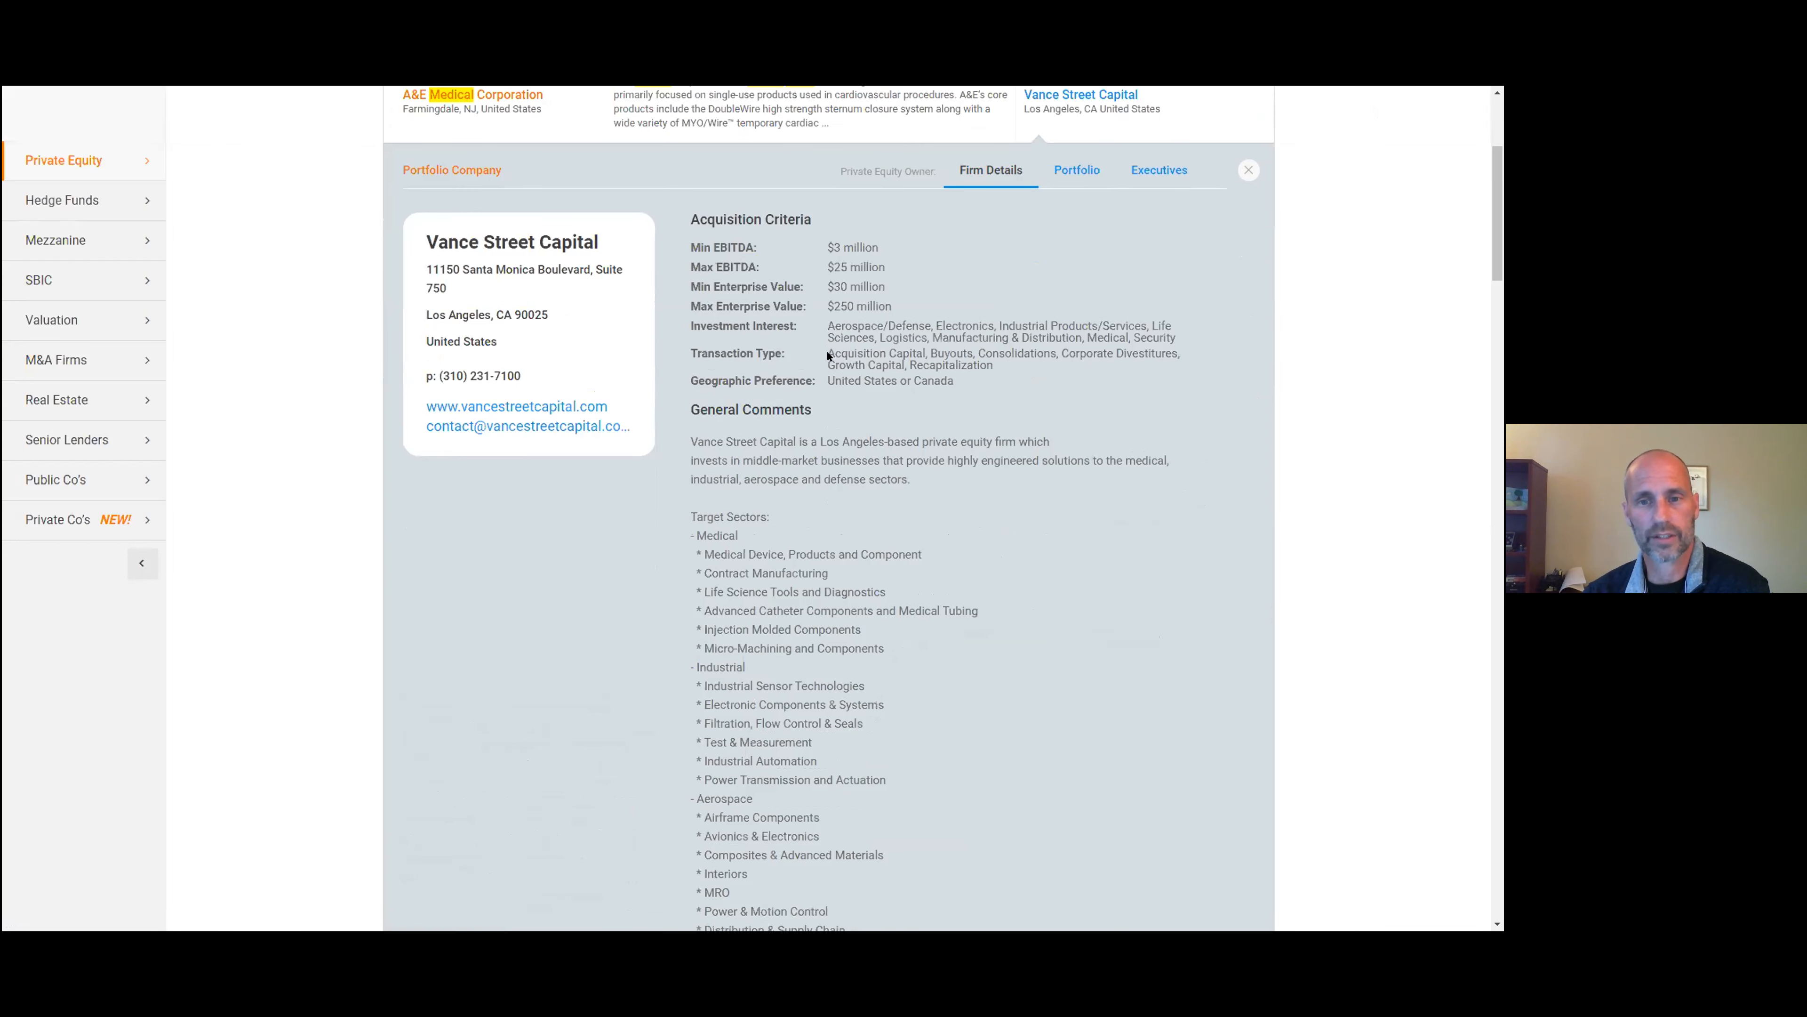
{"action": "scroll", "coordinate": [821, 664], "scroll_direction": "up", "scroll_amount": 2}
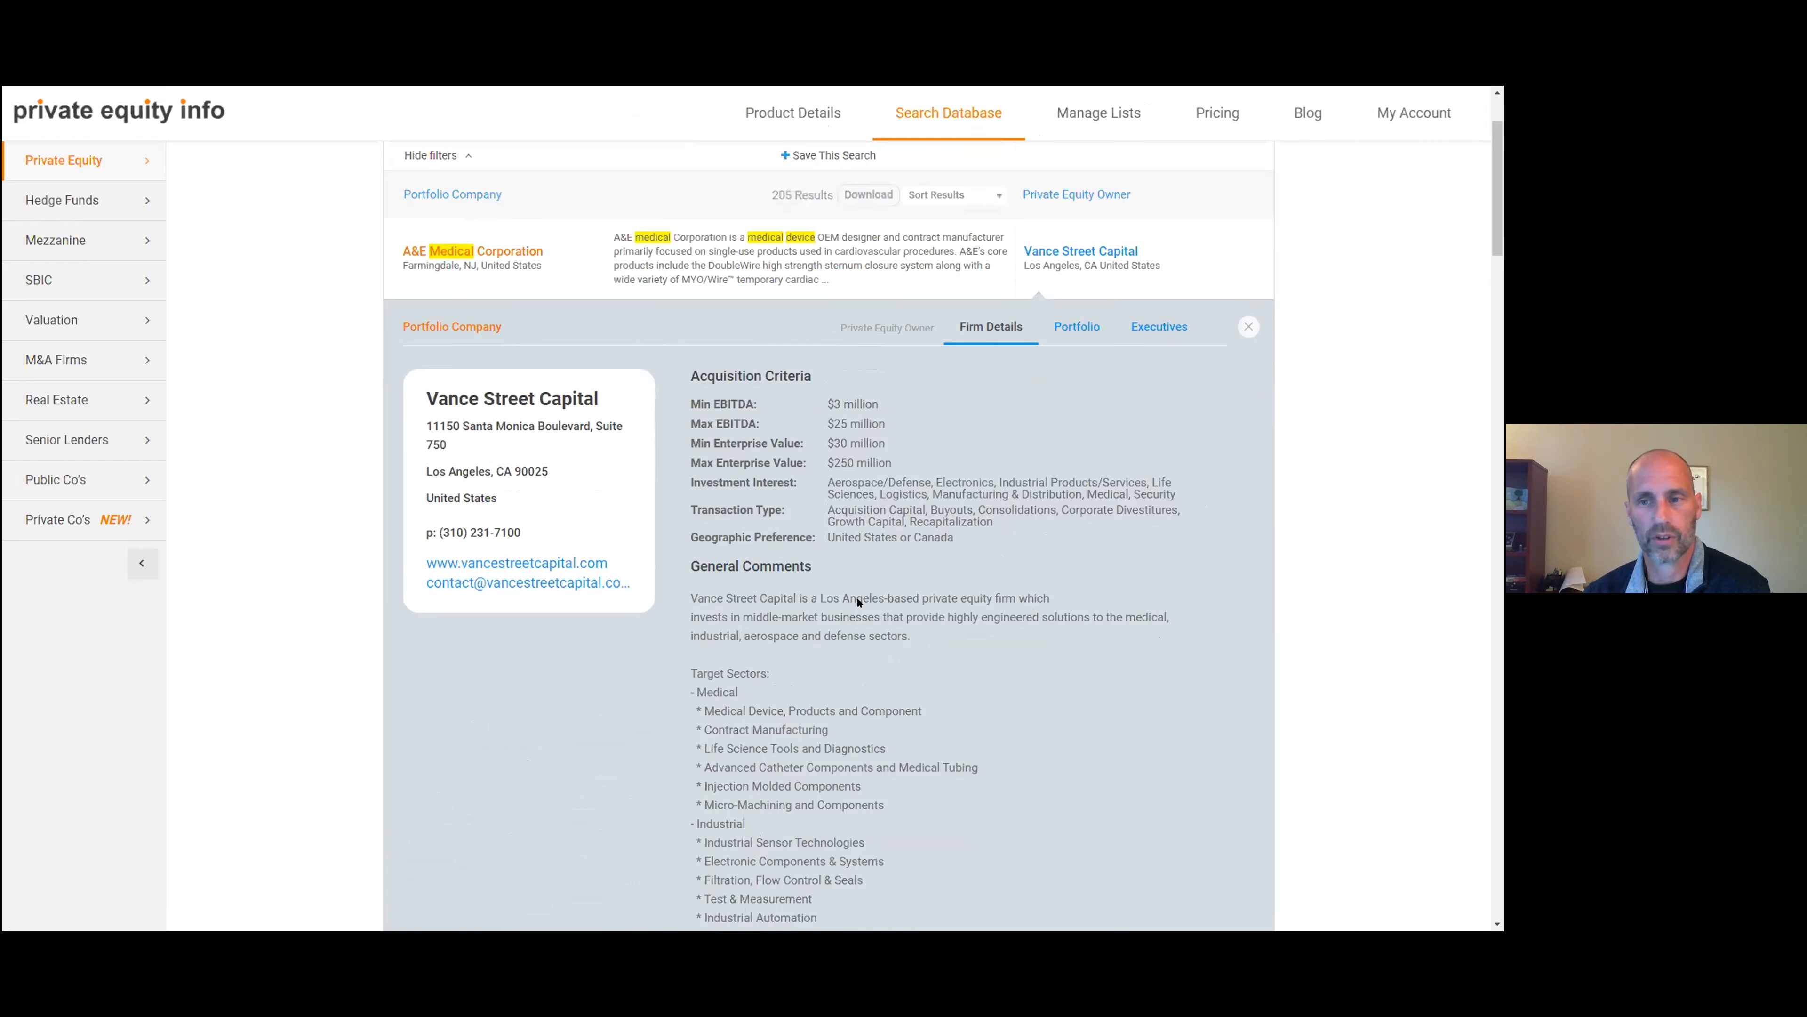
- Compare Vance Street Capital's current and prior portfolio companies, and view the details of the Applied Plastics investment
{"action": "left_click", "coordinate": [1076, 331]}
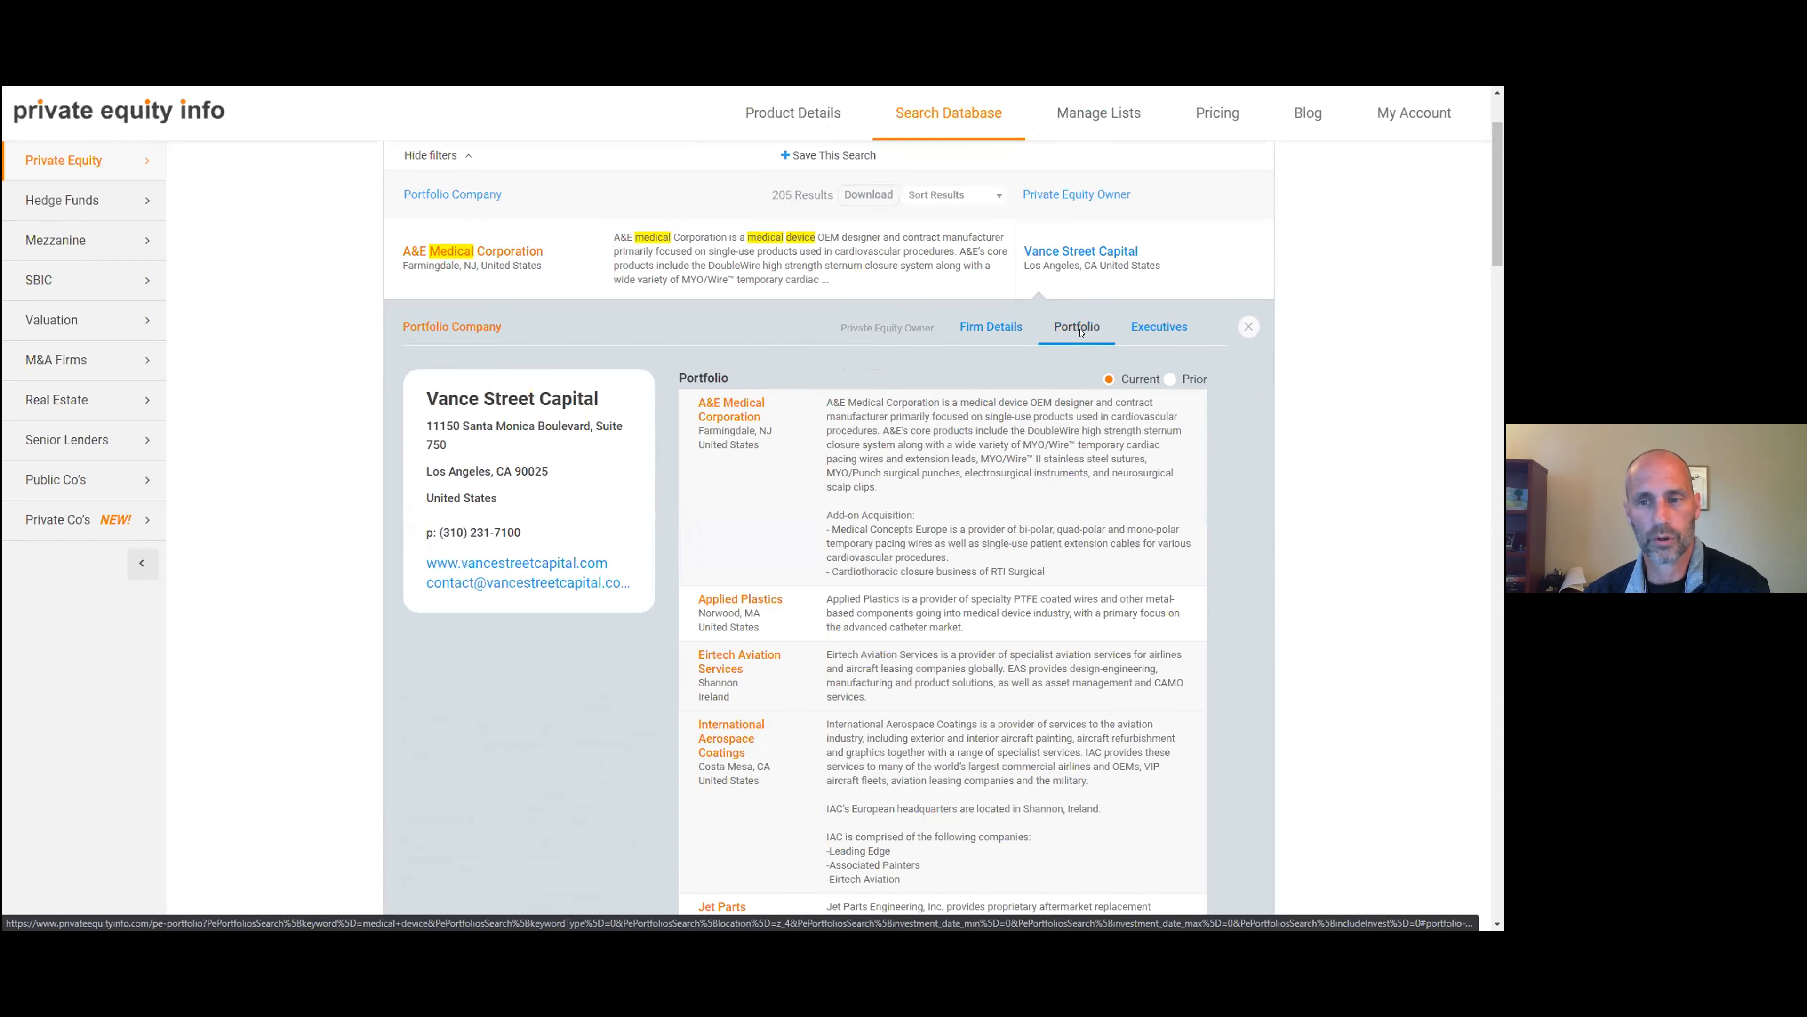
{"action": "left_click", "coordinate": [1171, 379]}
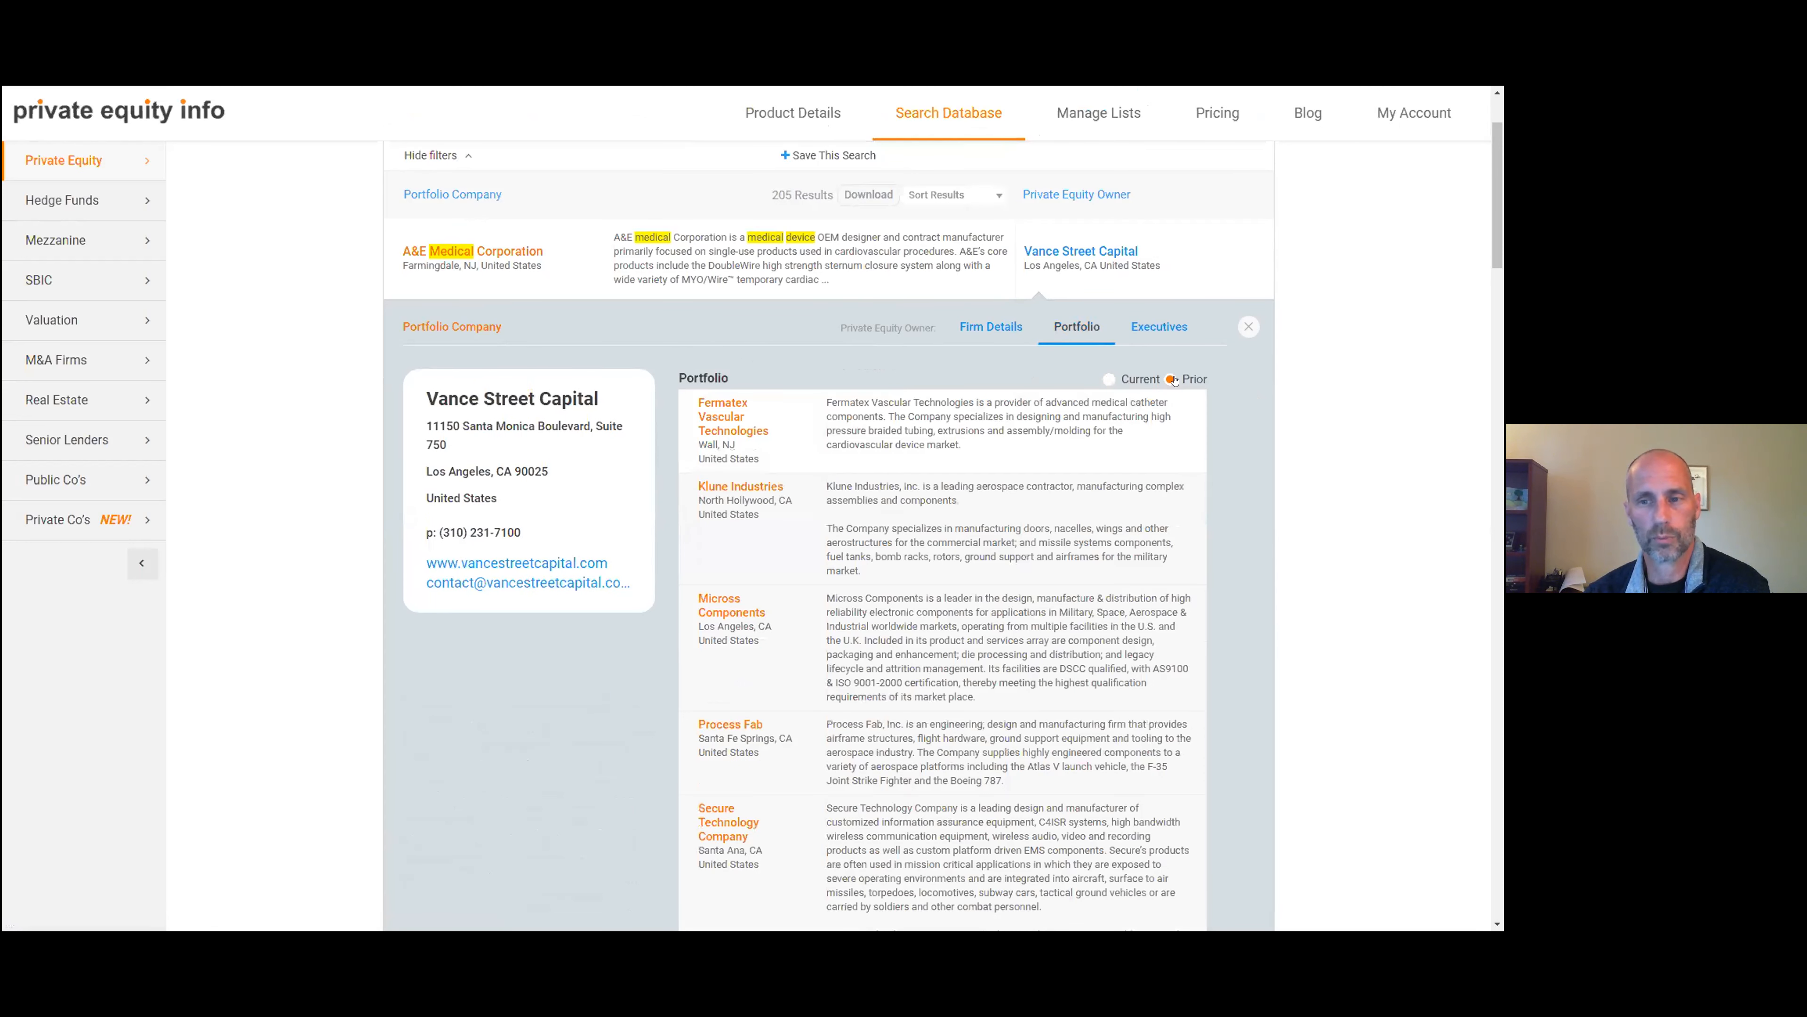
{"action": "left_click", "coordinate": [1109, 378]}
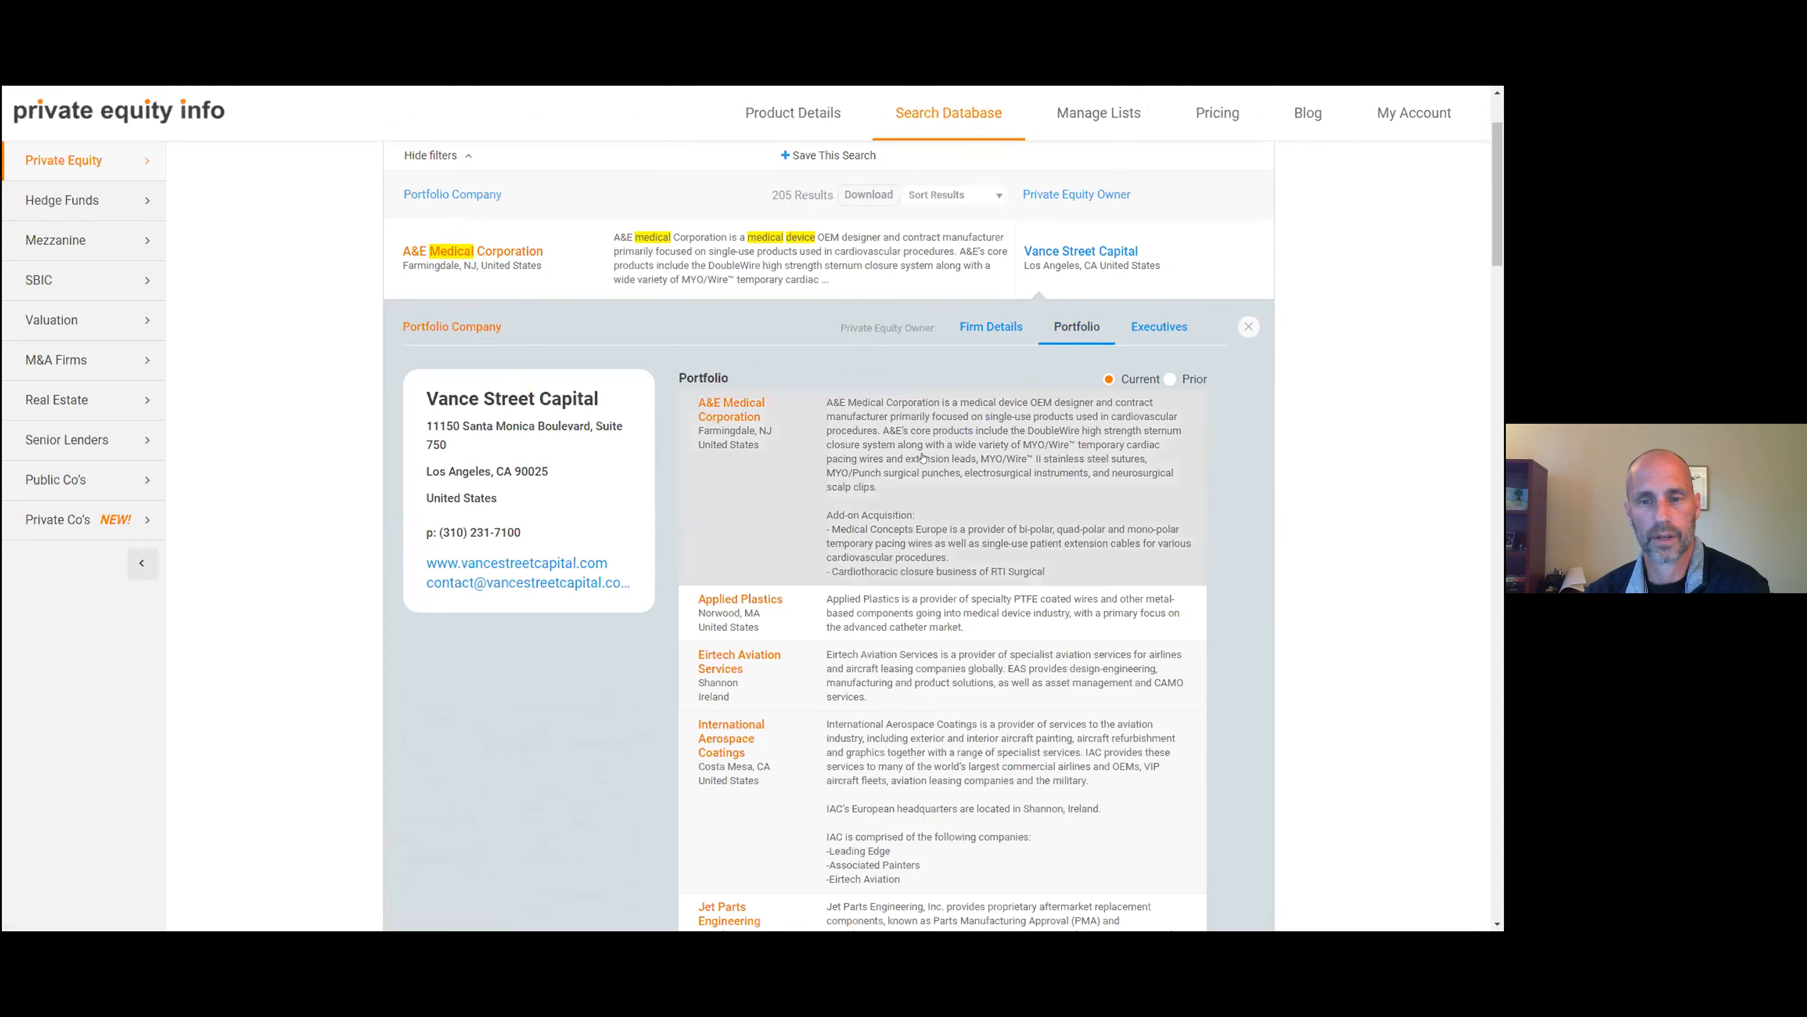
{"action": "left_click", "coordinate": [881, 604]}
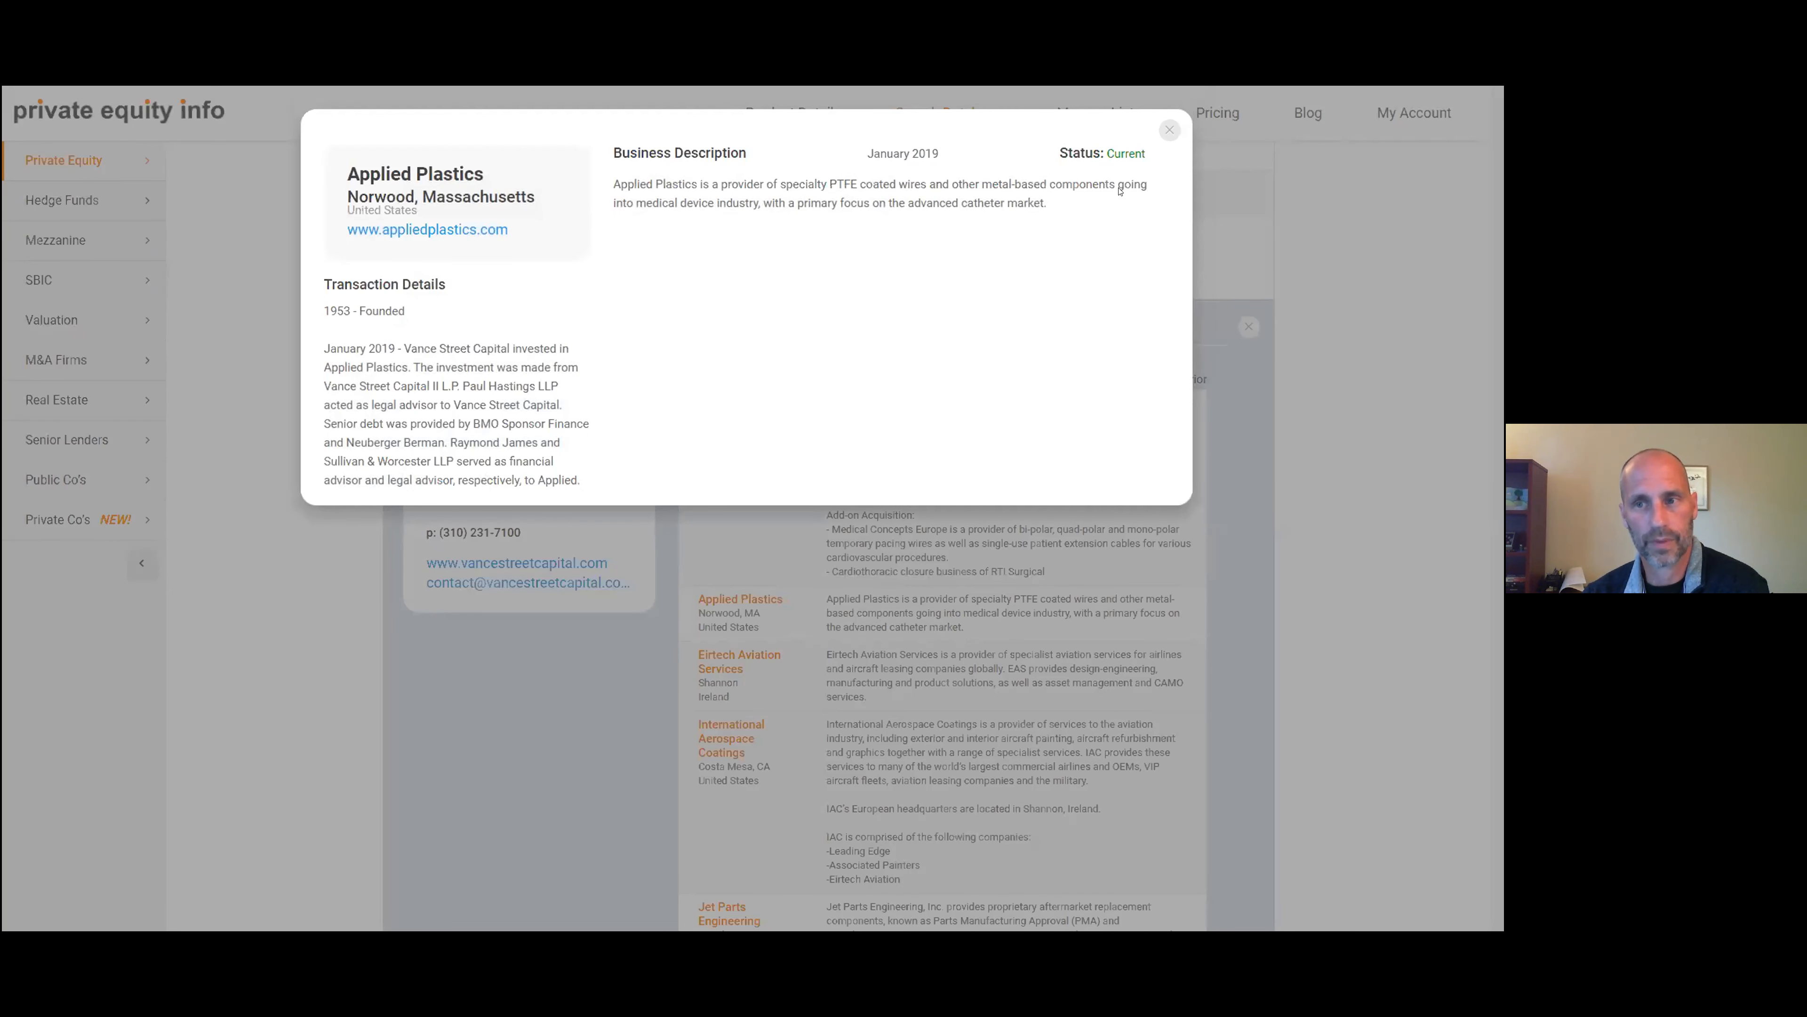
{"action": "left_click", "coordinate": [1169, 130]}
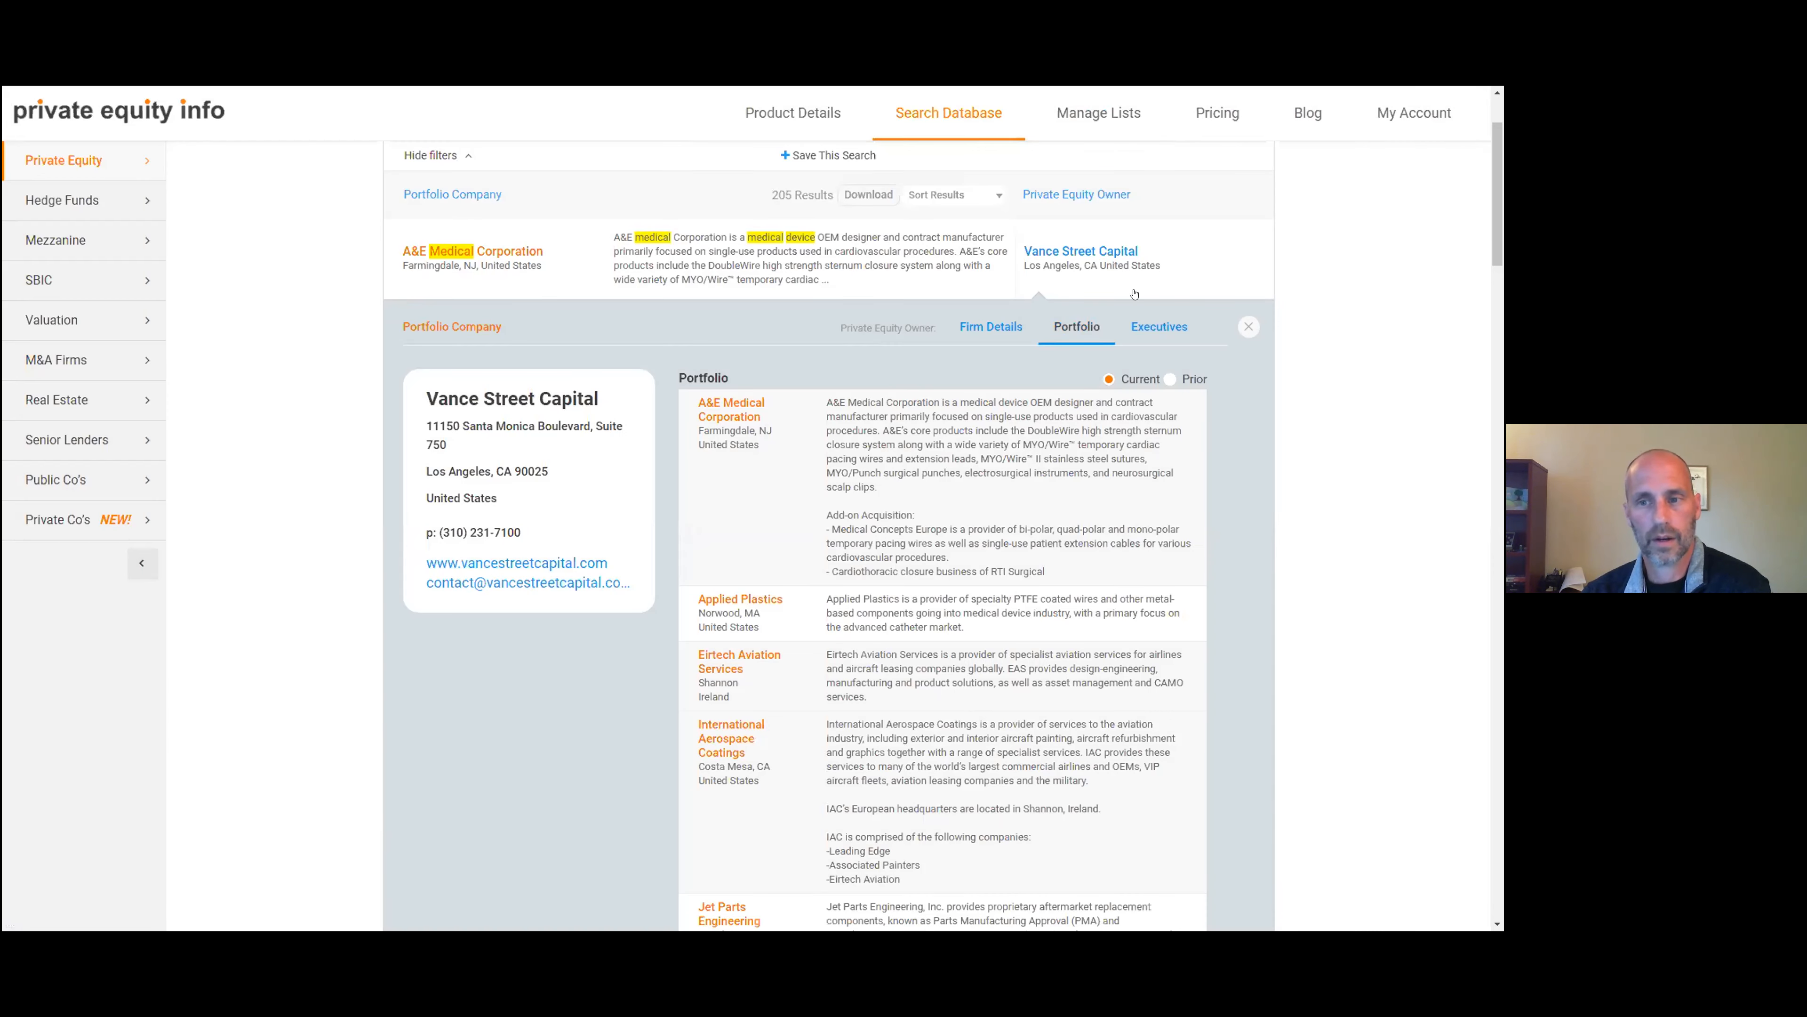
- View the biography of Vance Street Capital's Founder & Managing Partner, and collapse the A&E Medical record
{"action": "left_click", "coordinate": [1145, 323]}
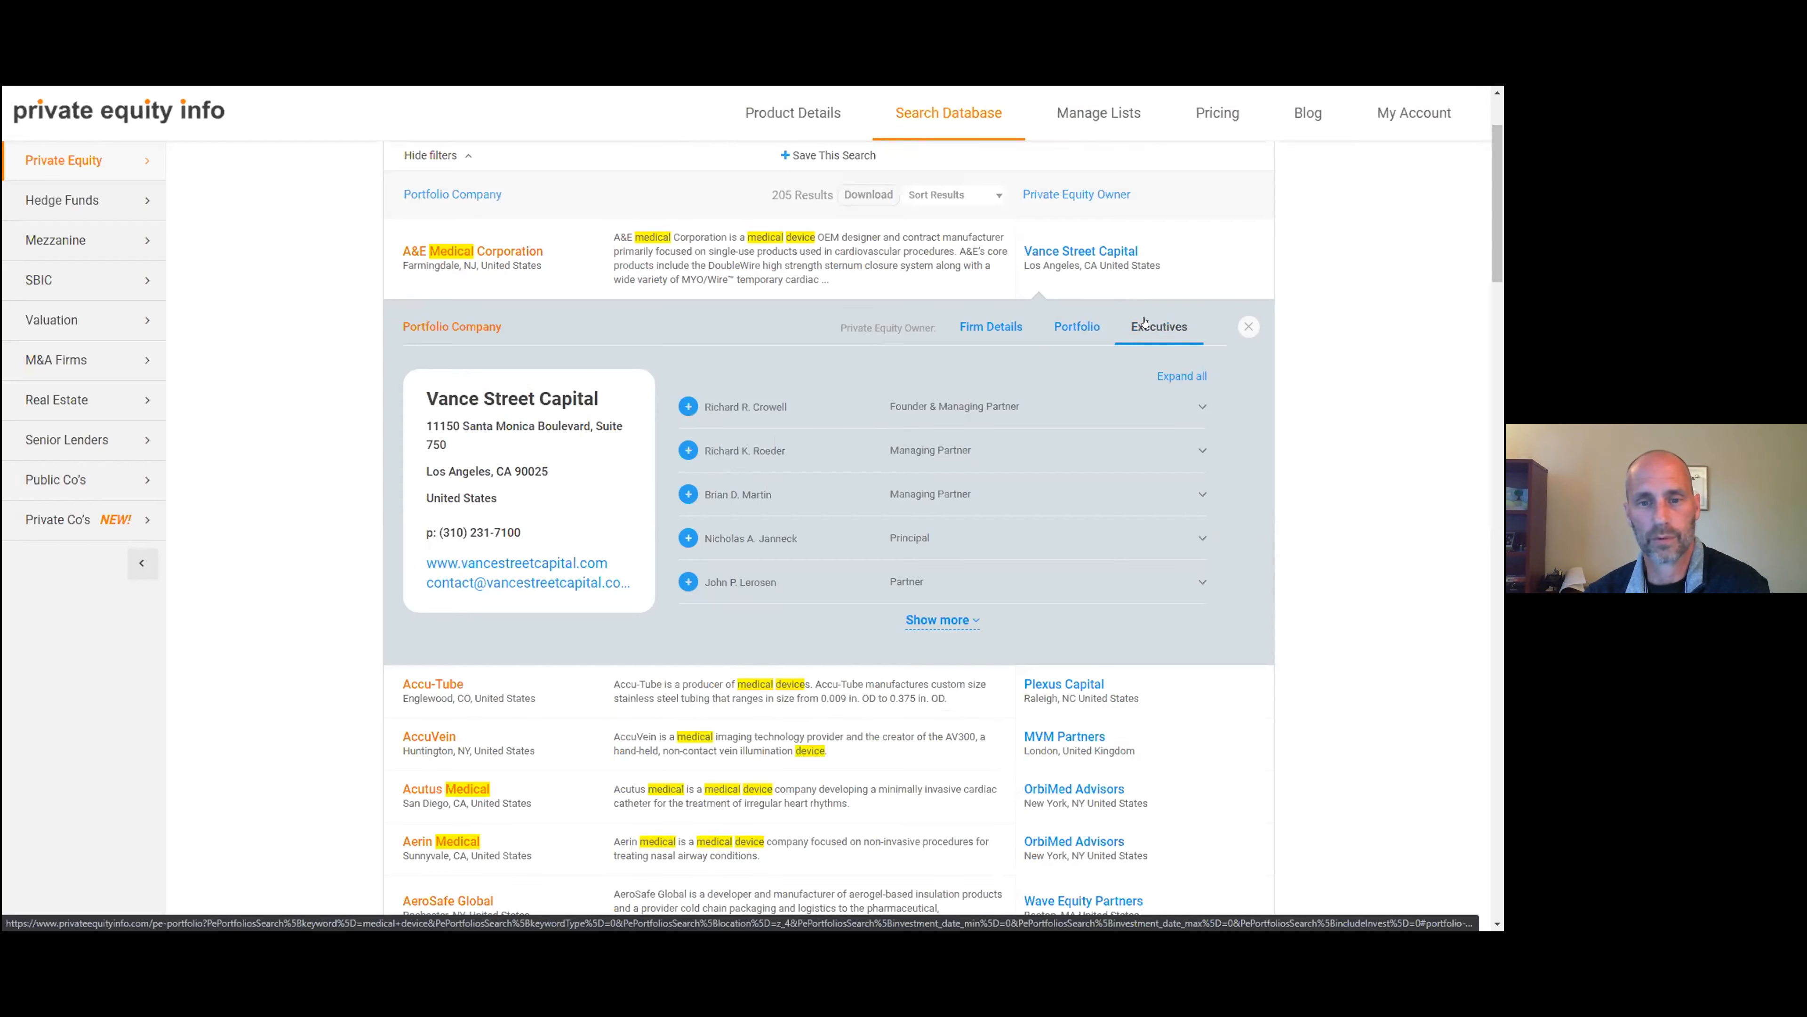
{"action": "left_click", "coordinate": [934, 414]}
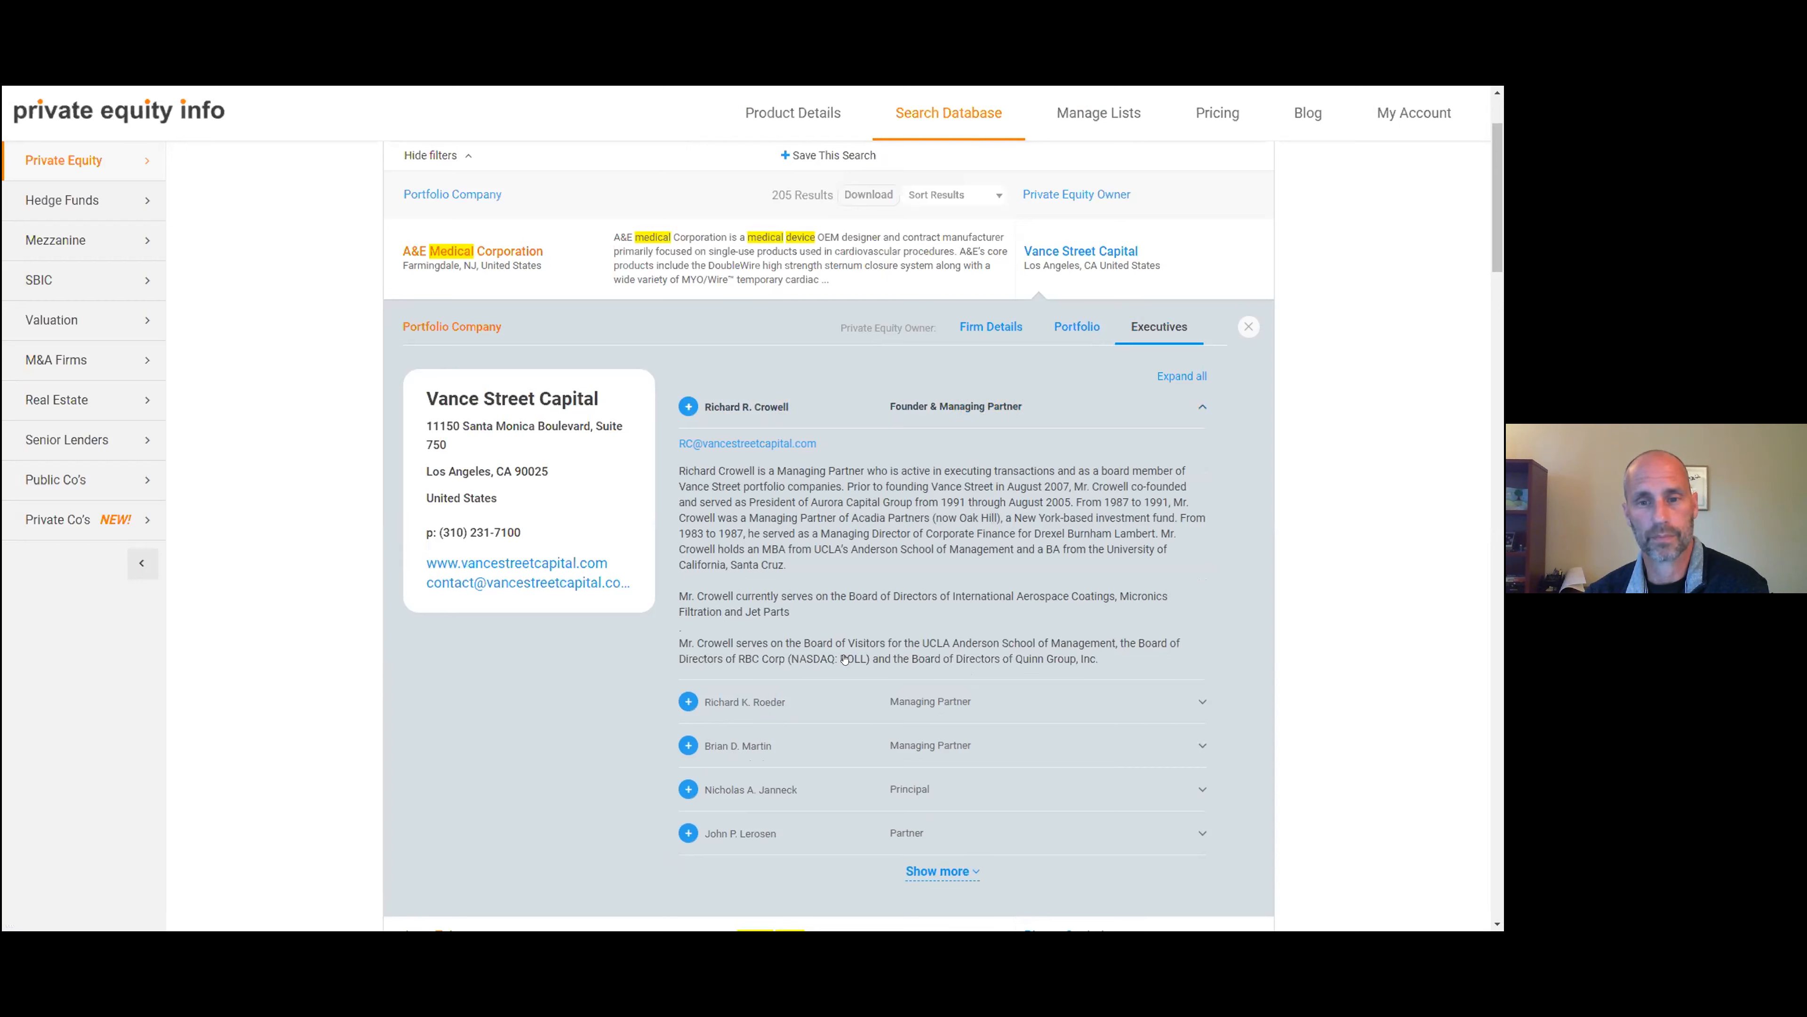
{"action": "left_click", "coordinate": [888, 408]}
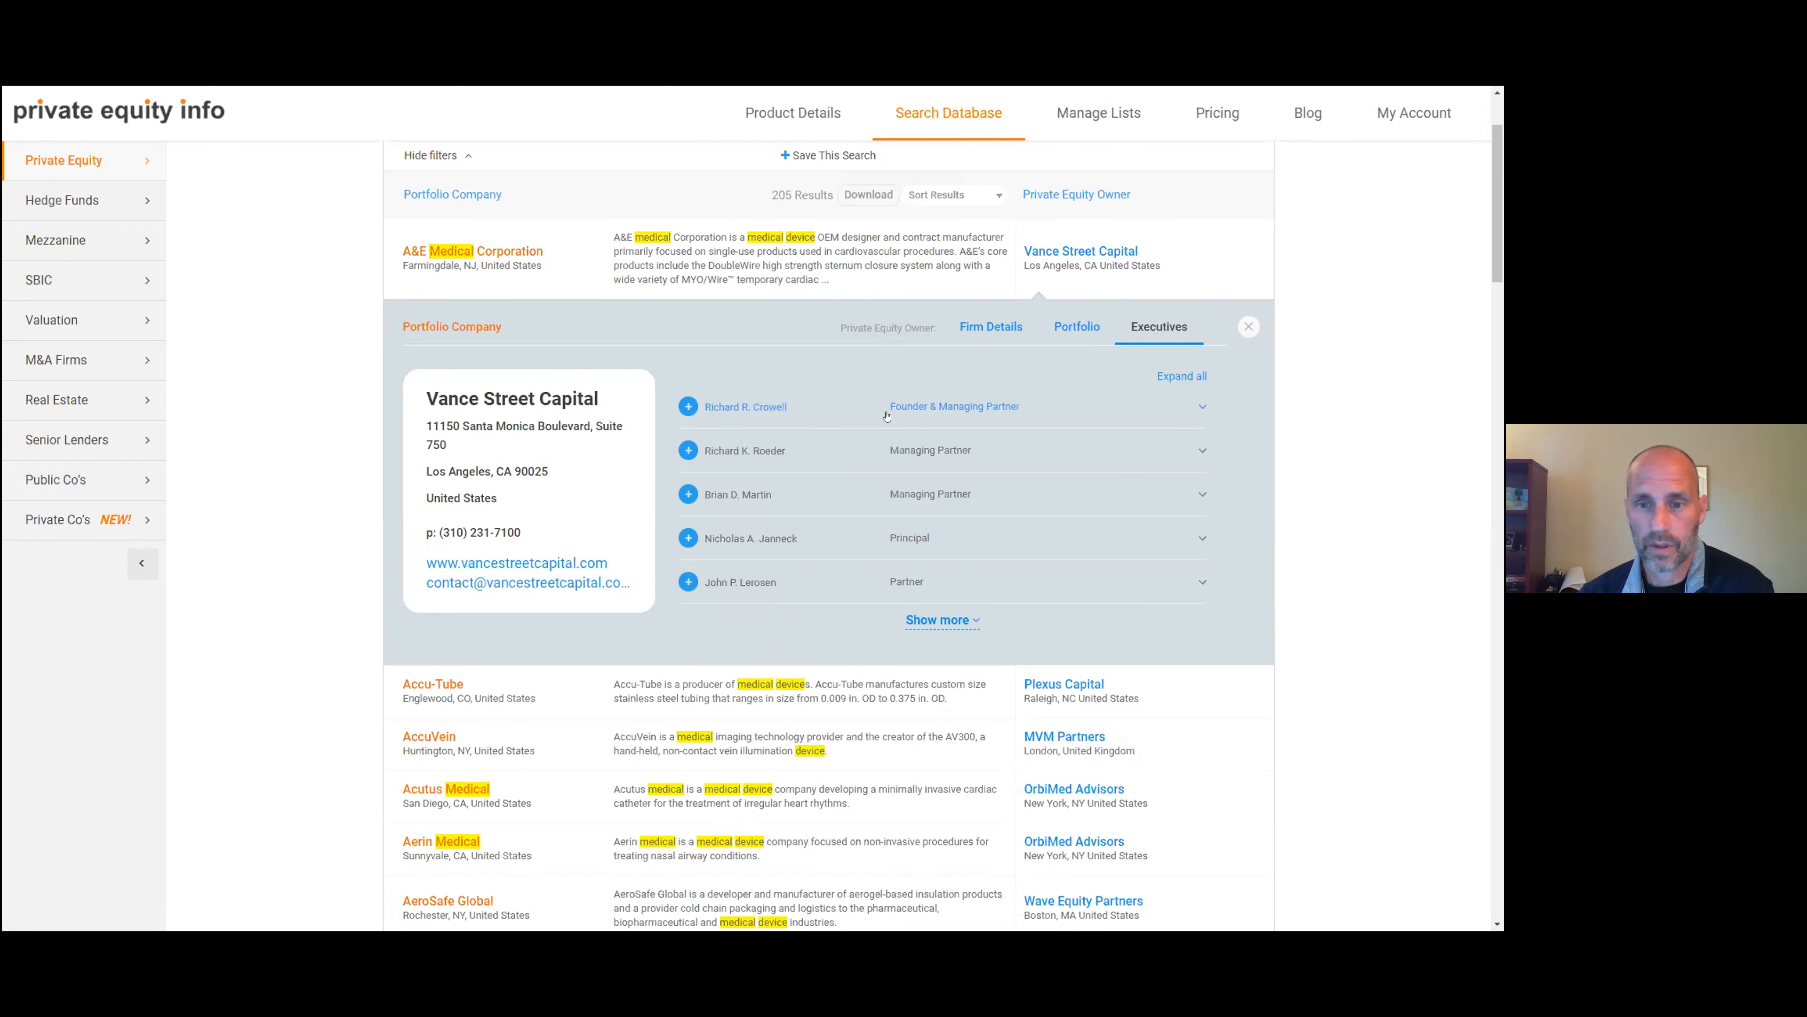
{"action": "left_click", "coordinate": [887, 413]}
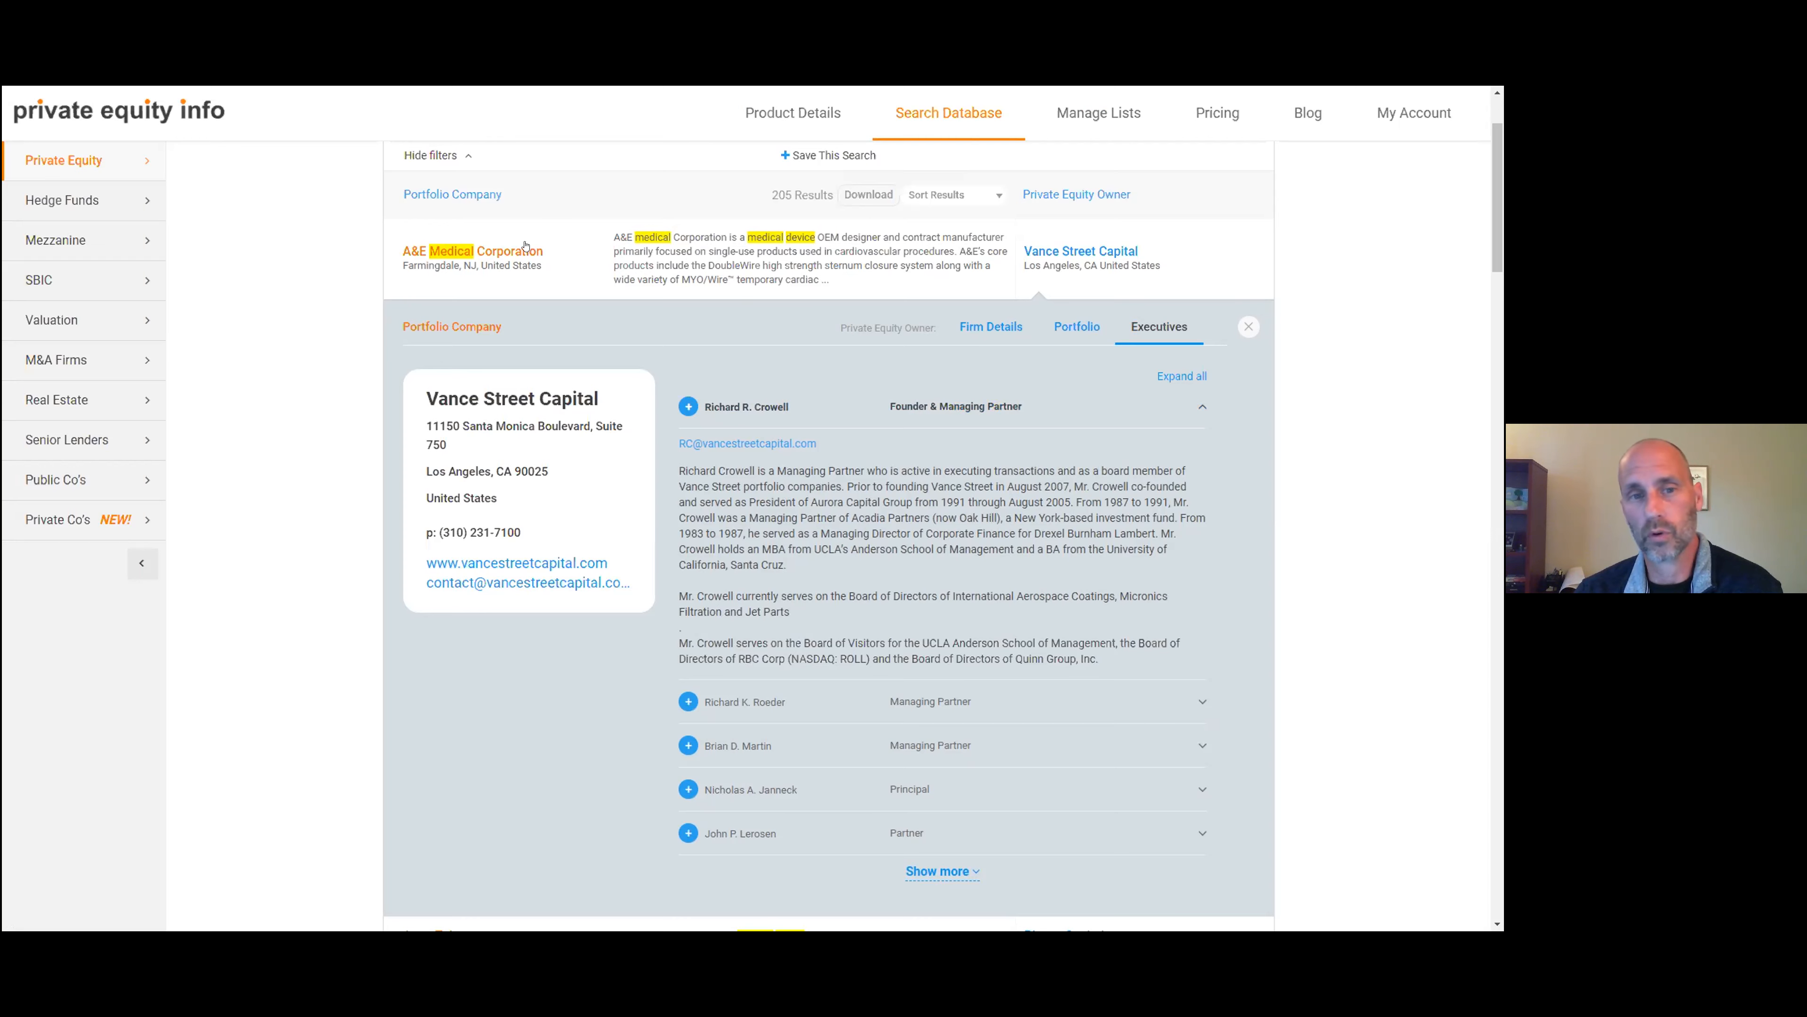
{"action": "left_click", "coordinate": [635, 268]}
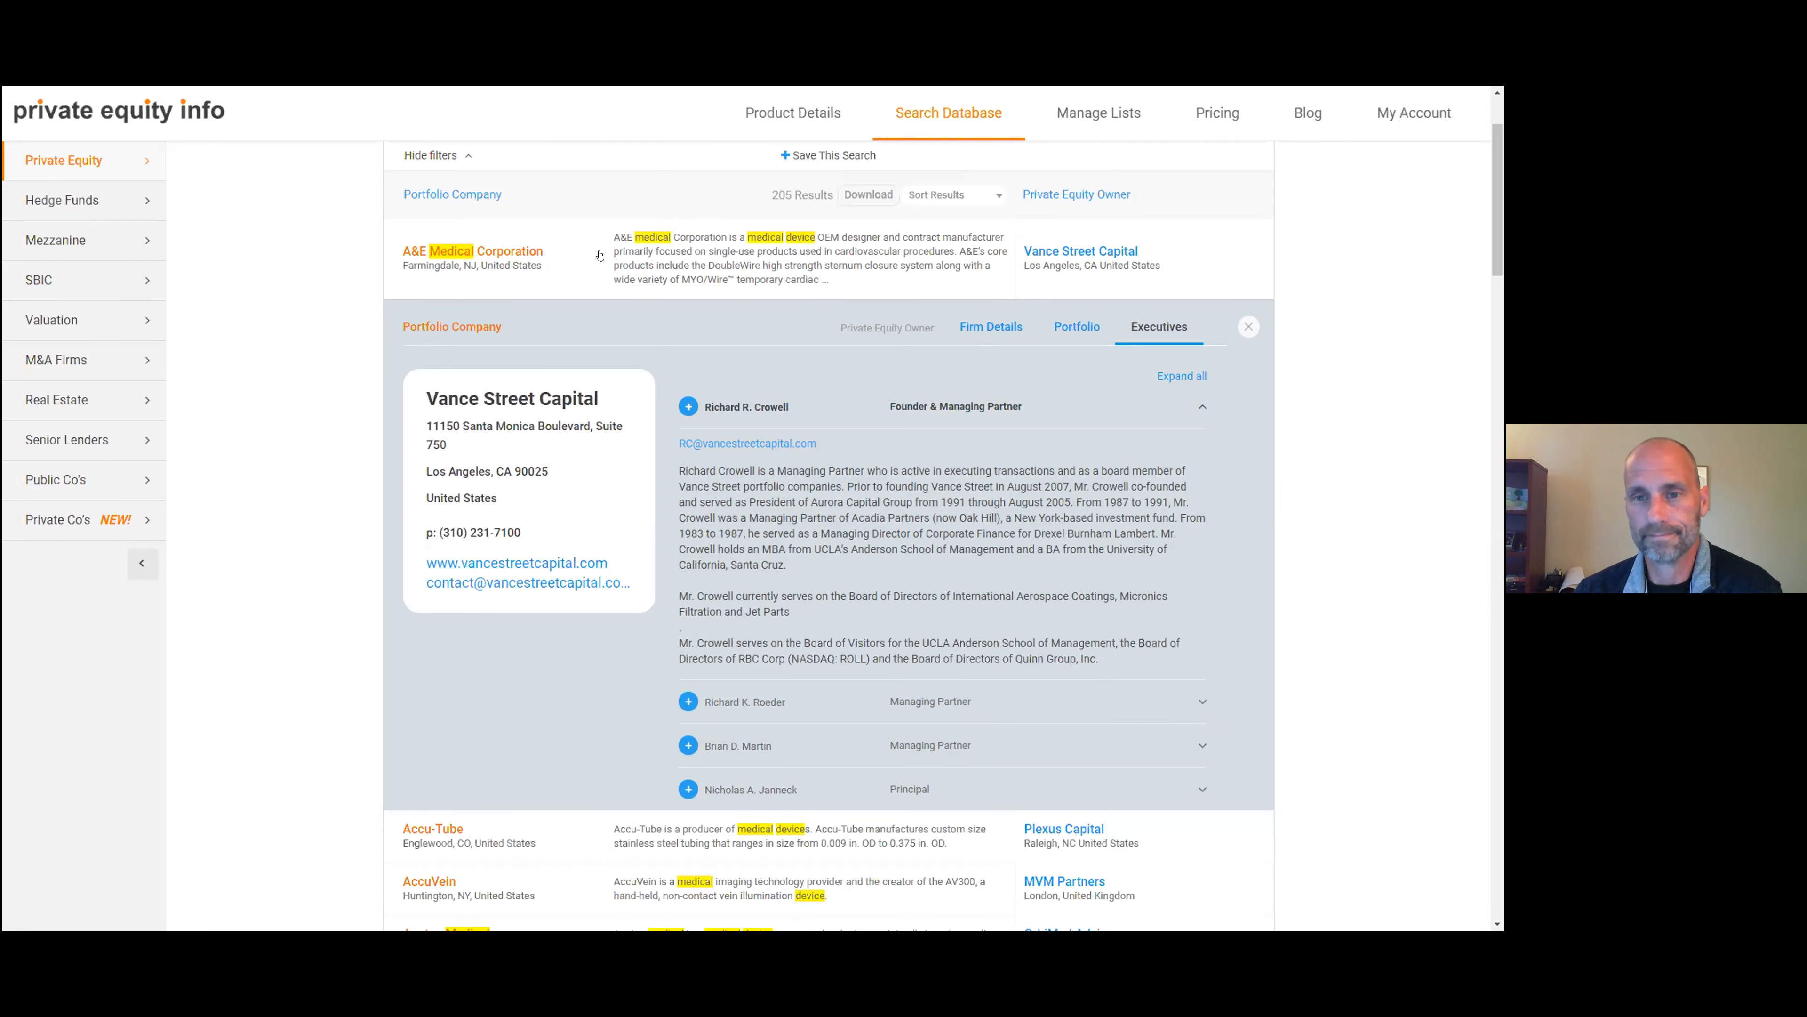
{"action": "scroll", "coordinate": [738, 329], "scroll_direction": "up", "scroll_amount": 2}
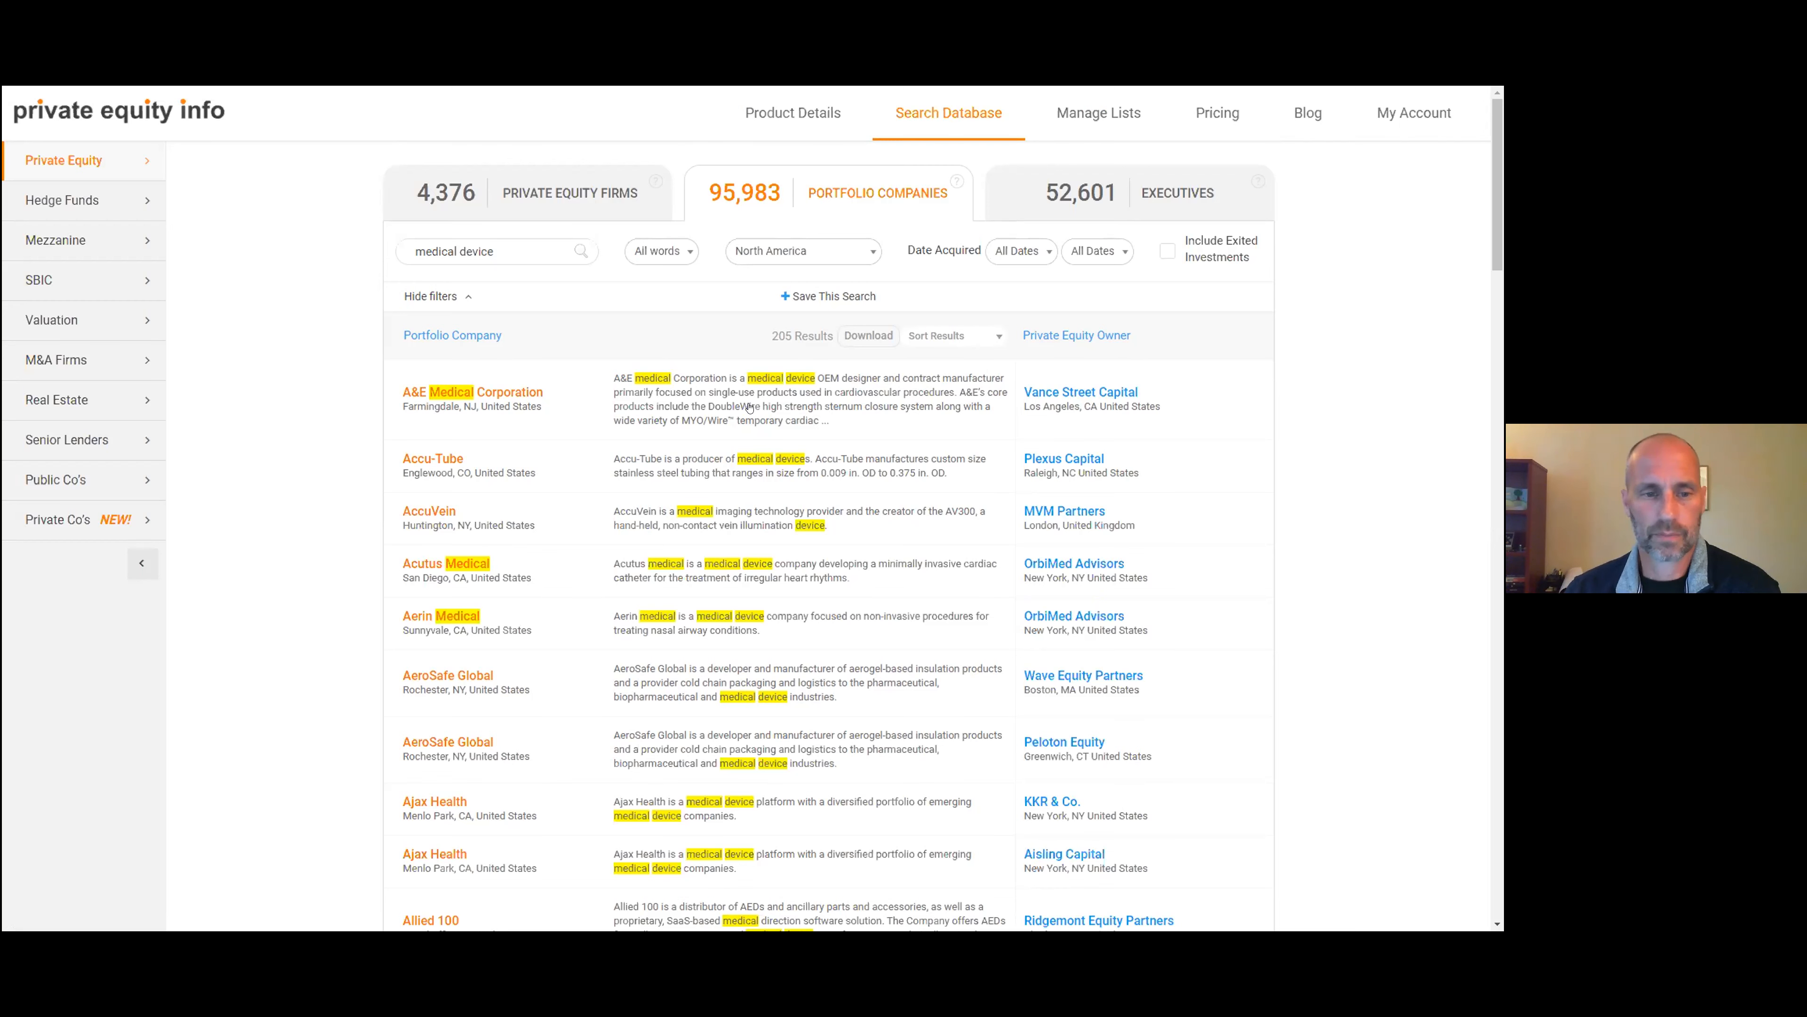
- Review AccuVein's business description, highlight "imaging technology" in it, and collapse the record
{"action": "left_click", "coordinate": [756, 518]}
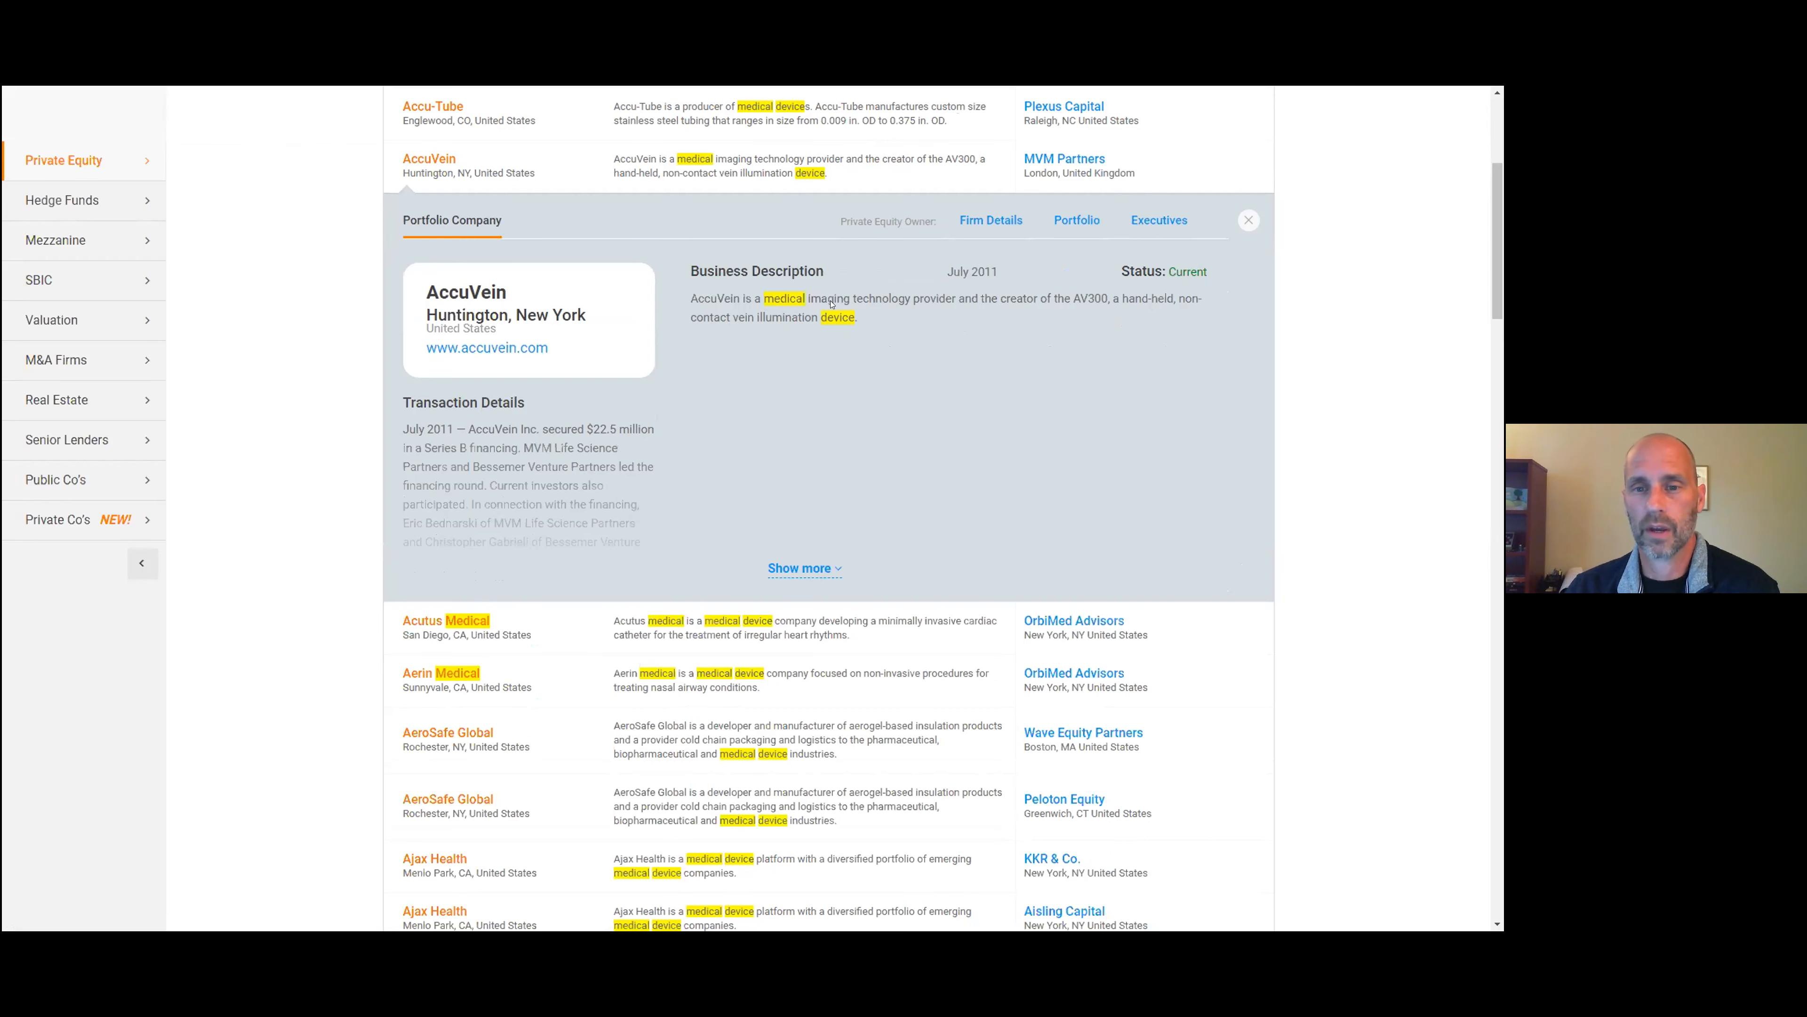
{"action": "left_click_drag", "start_coordinate": [831, 303], "coordinate": [867, 304]}
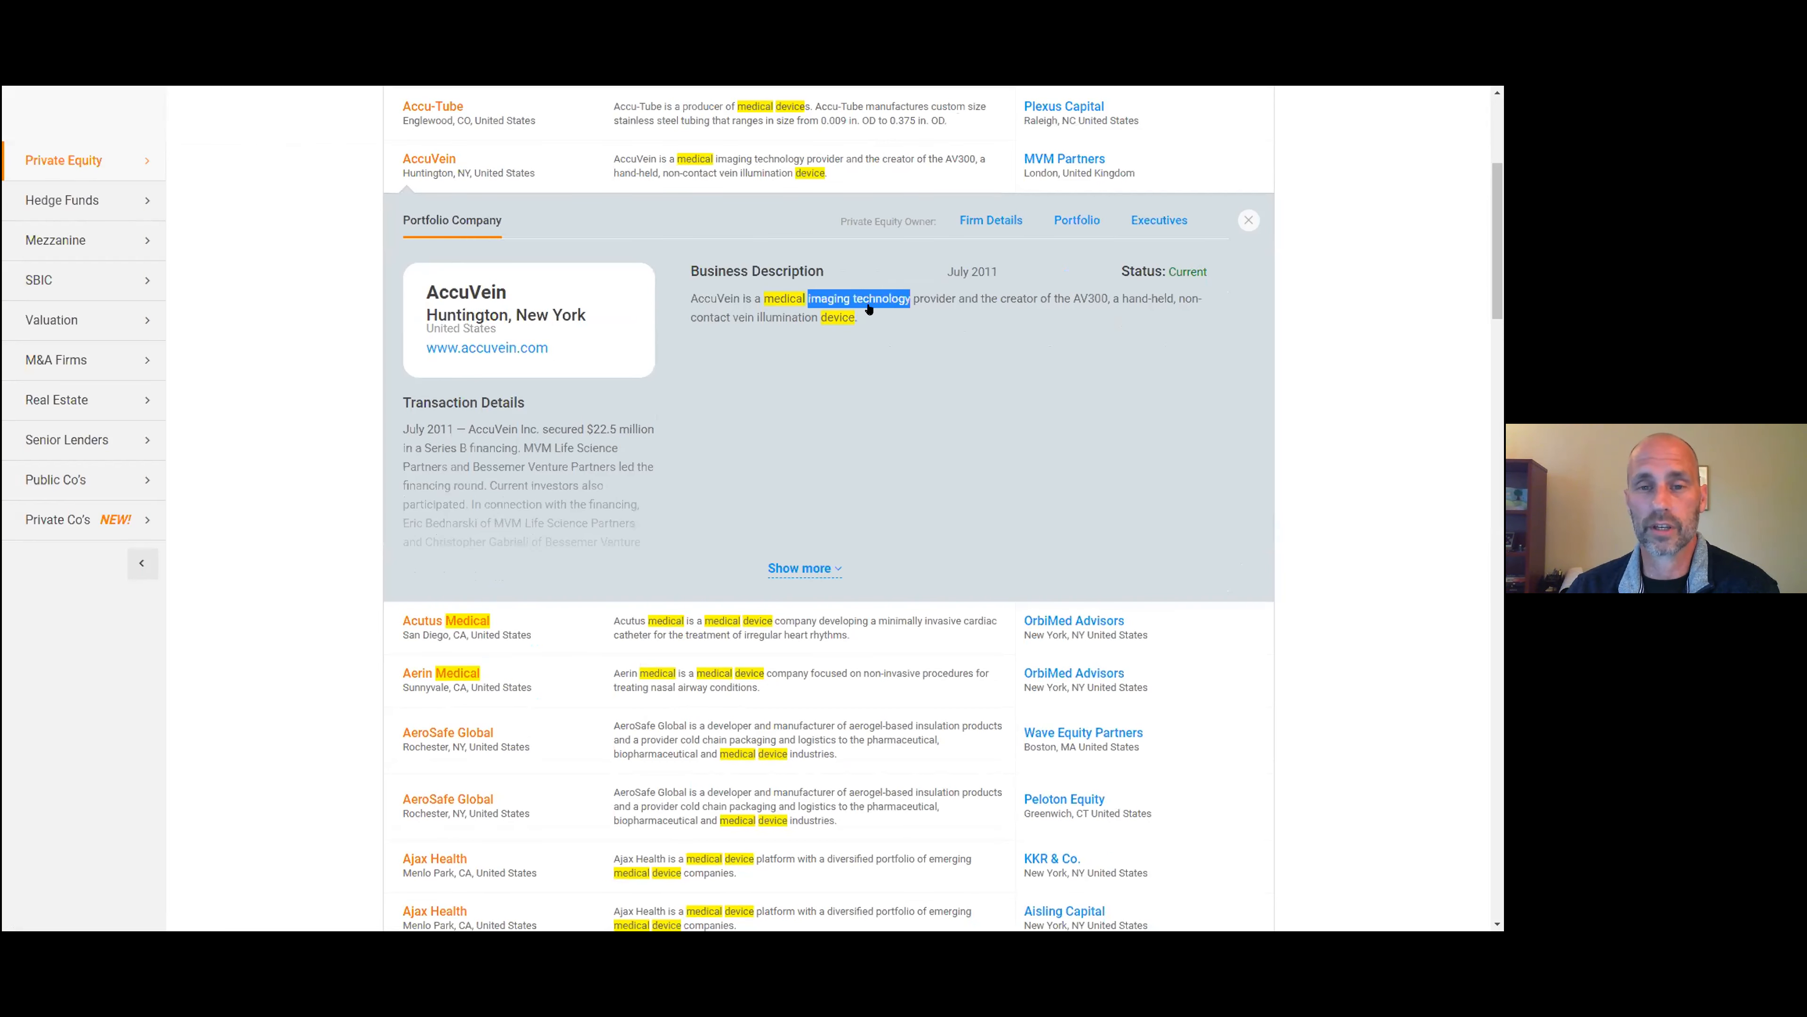
{"action": "scroll", "coordinate": [869, 307], "scroll_direction": "up", "scroll_amount": 5}
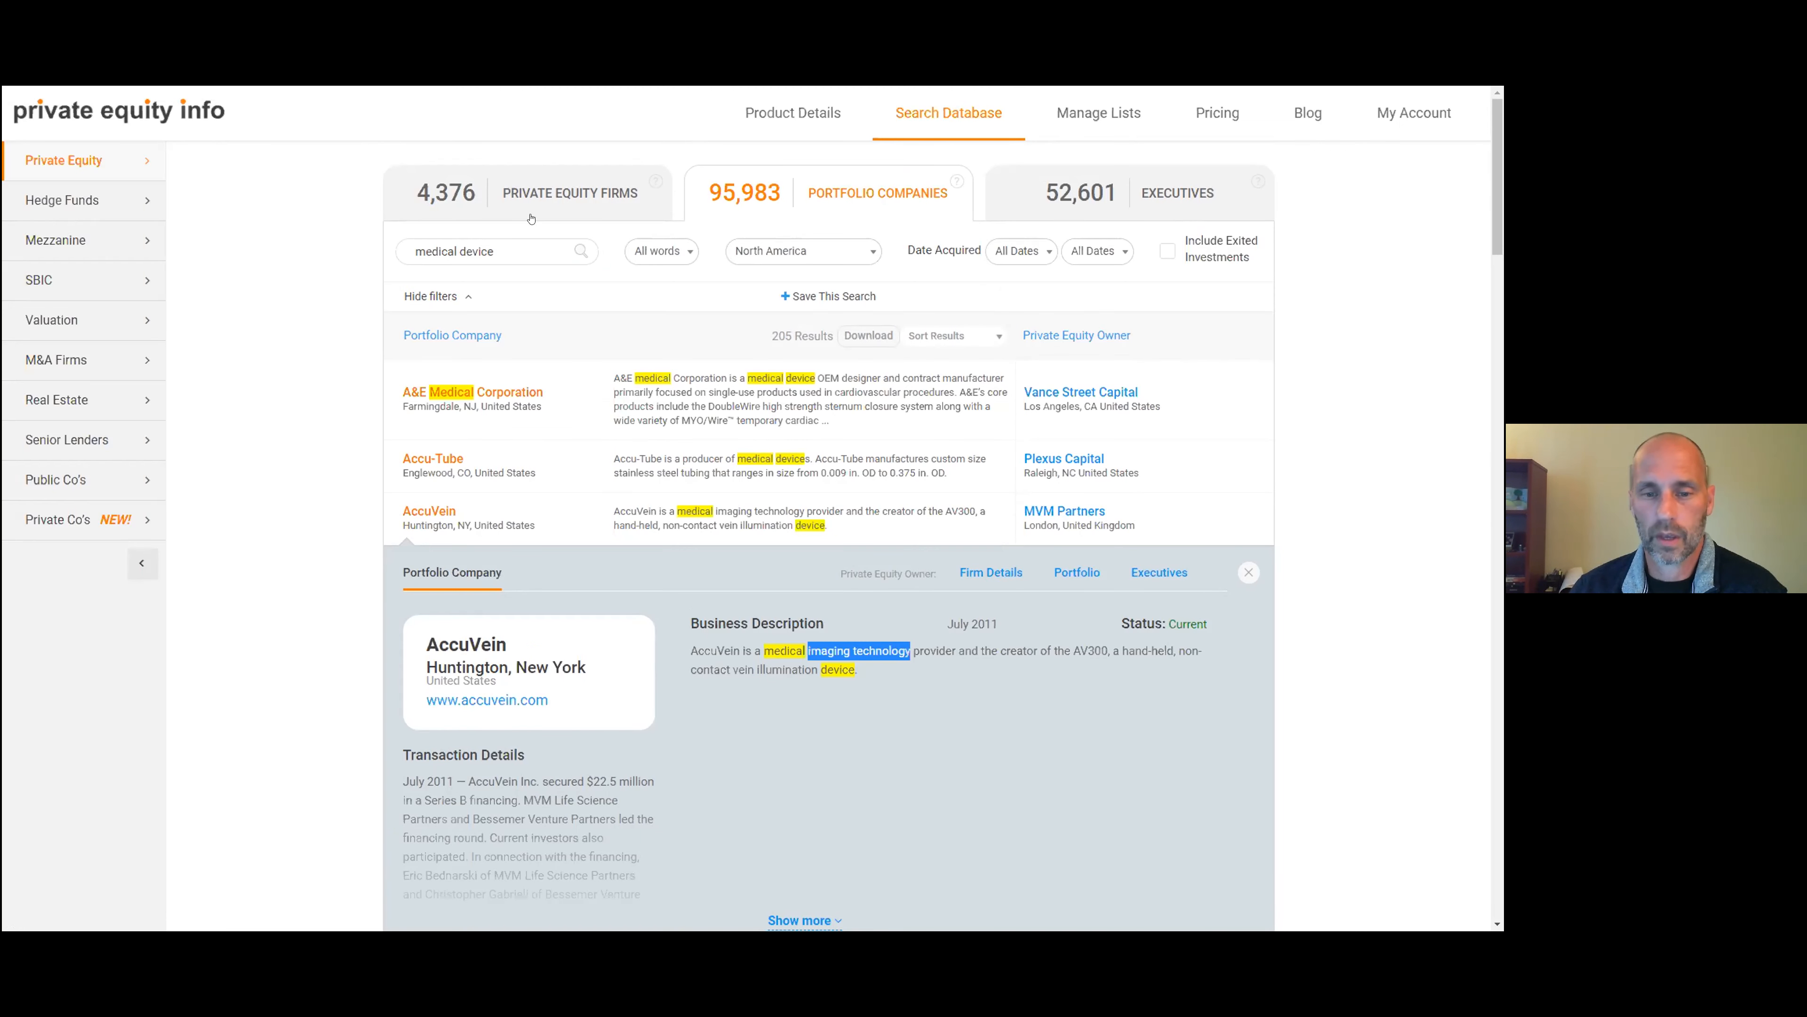
{"action": "left_click", "coordinate": [675, 506]}
{"action": "left_click", "coordinate": [674, 506]}
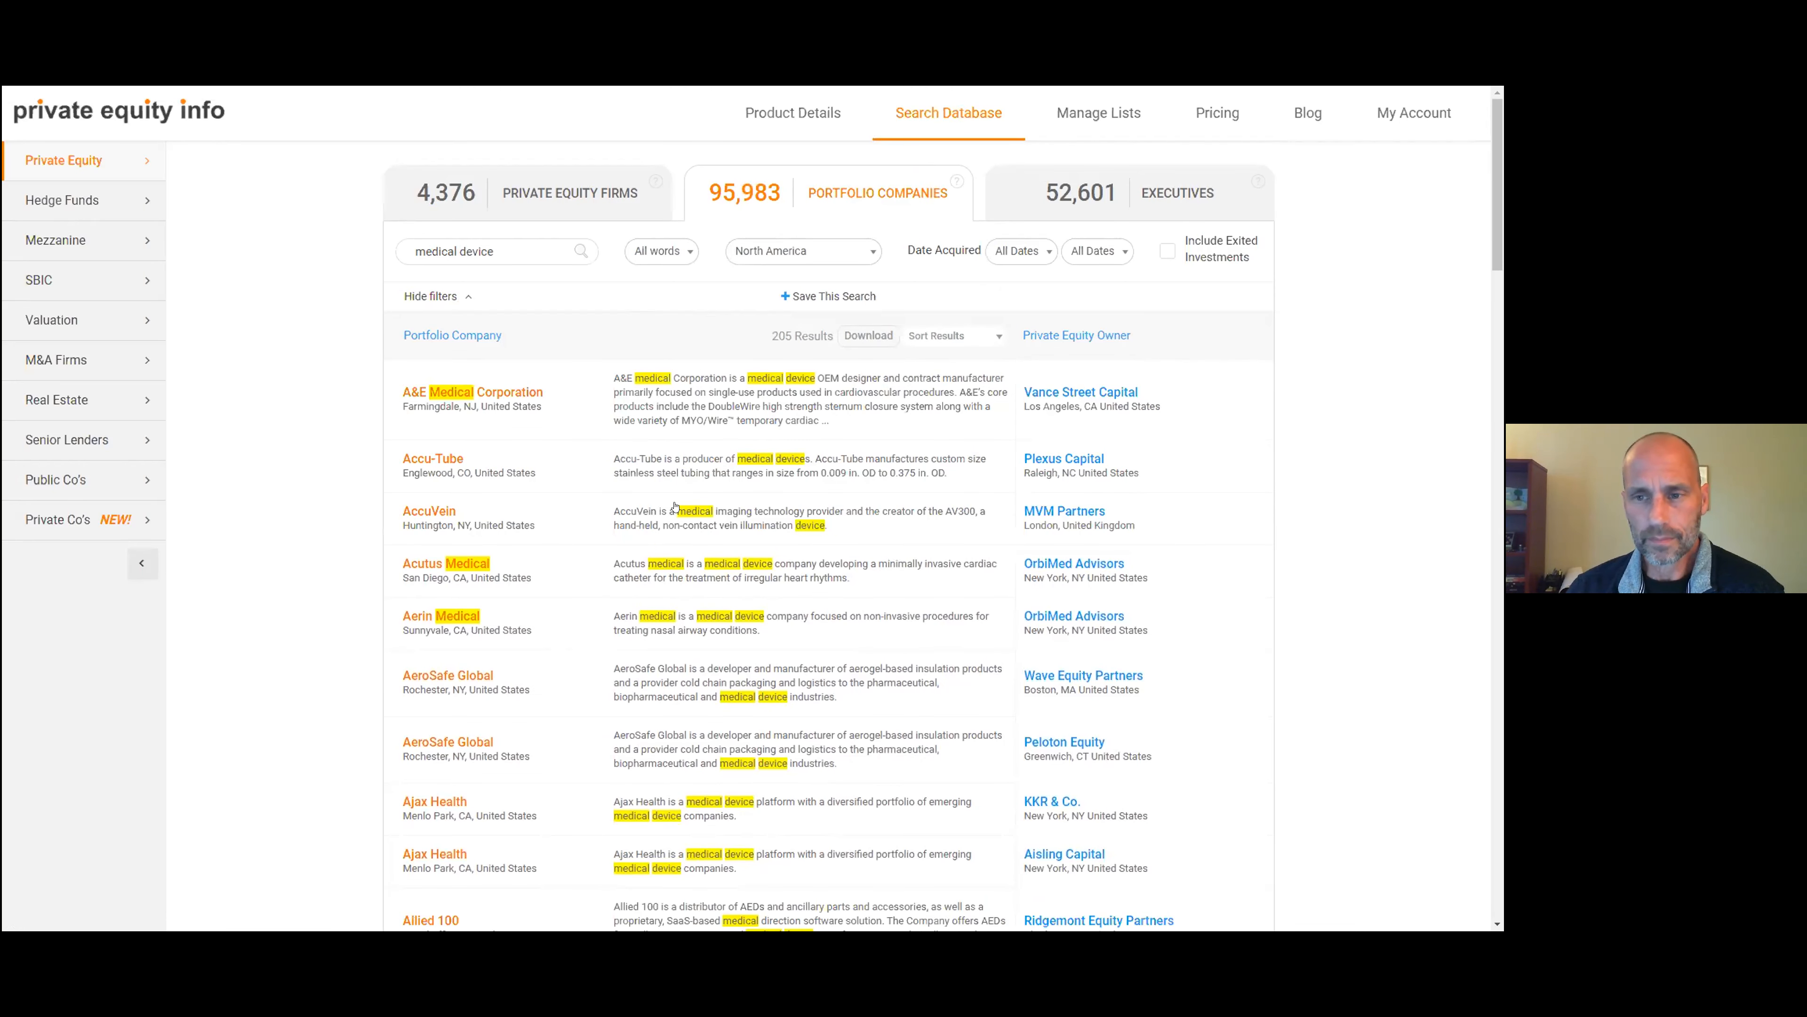
{"action": "triple_click", "coordinate": [473, 252]}
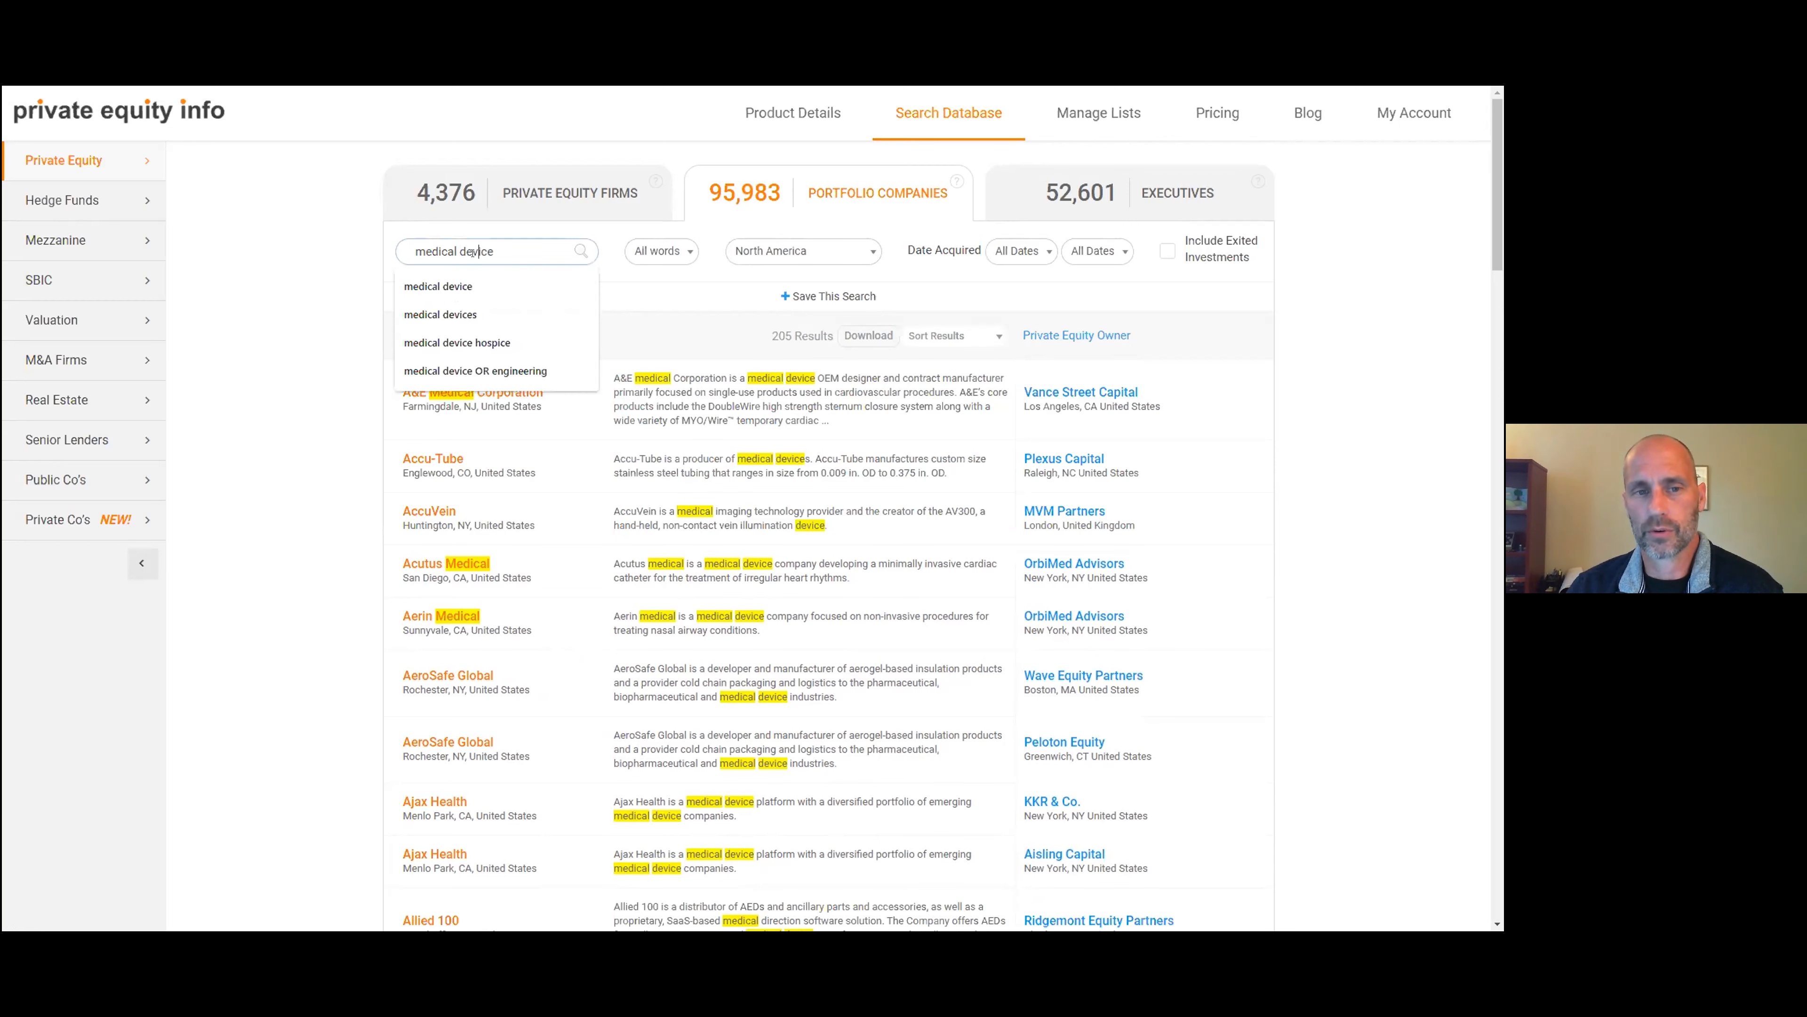
{"action": "left_click", "coordinate": [473, 252]}
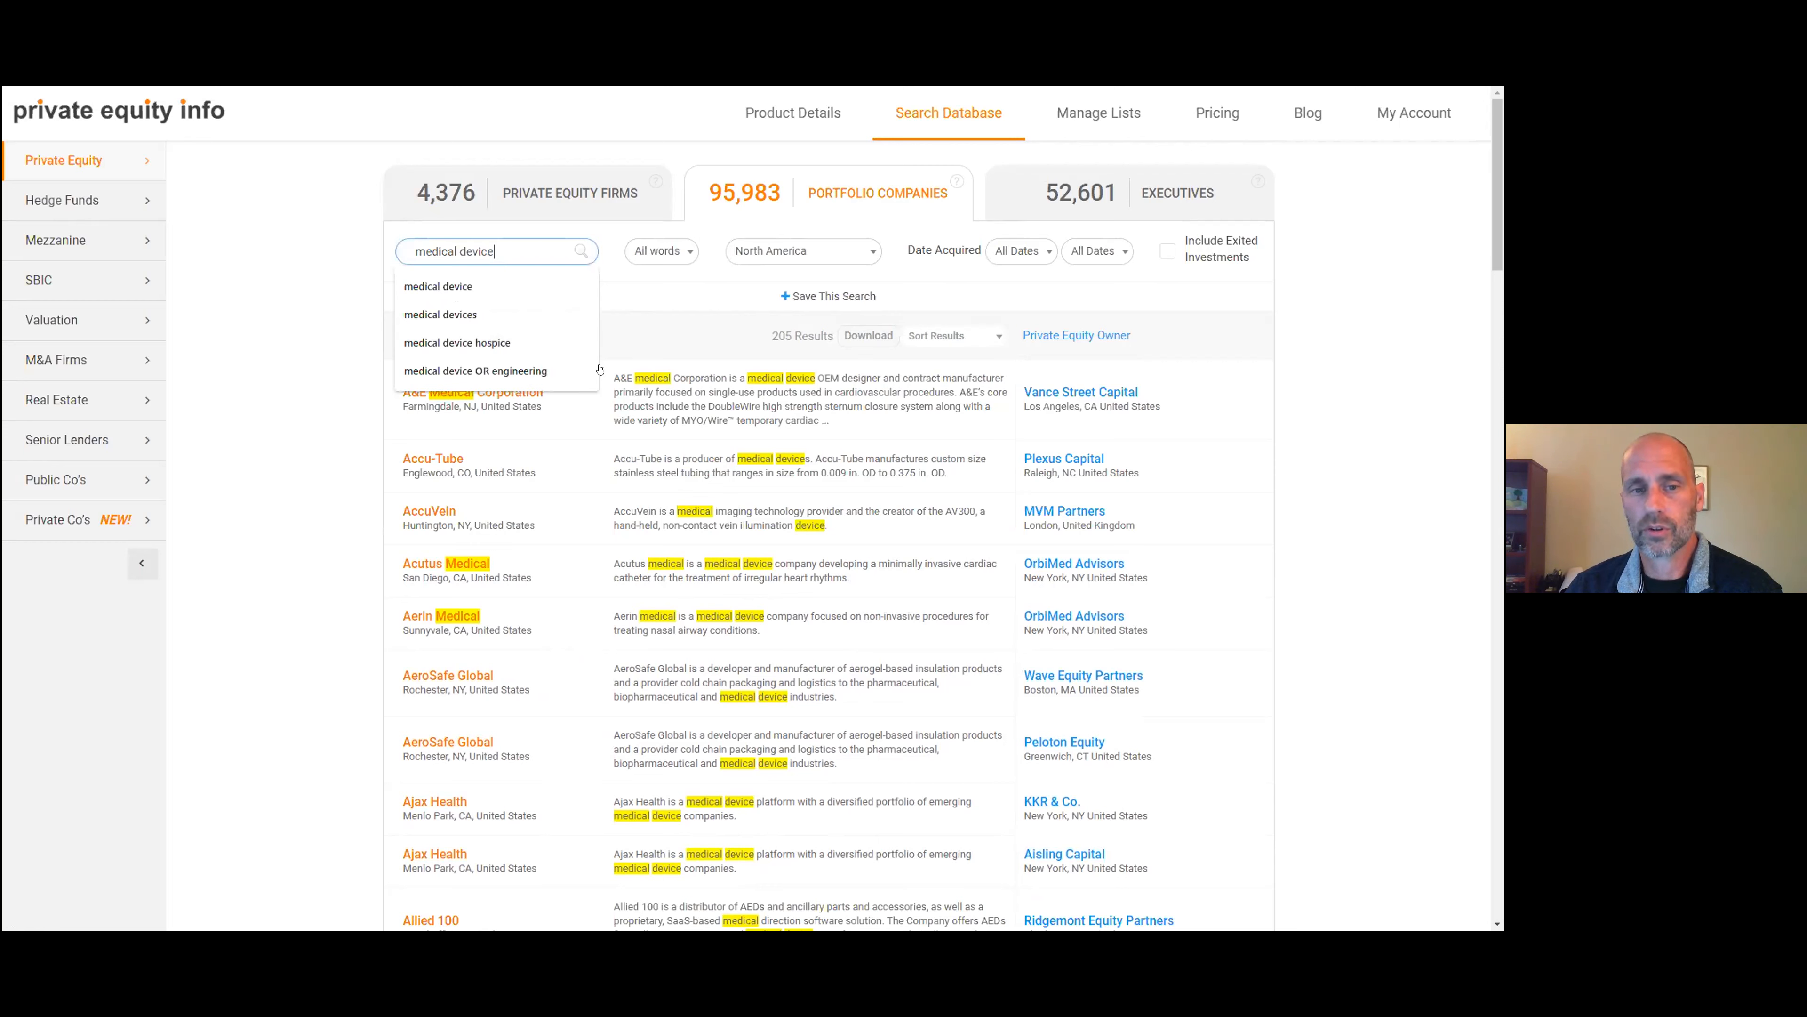
{"action": "left_click", "coordinate": [306, 316]}
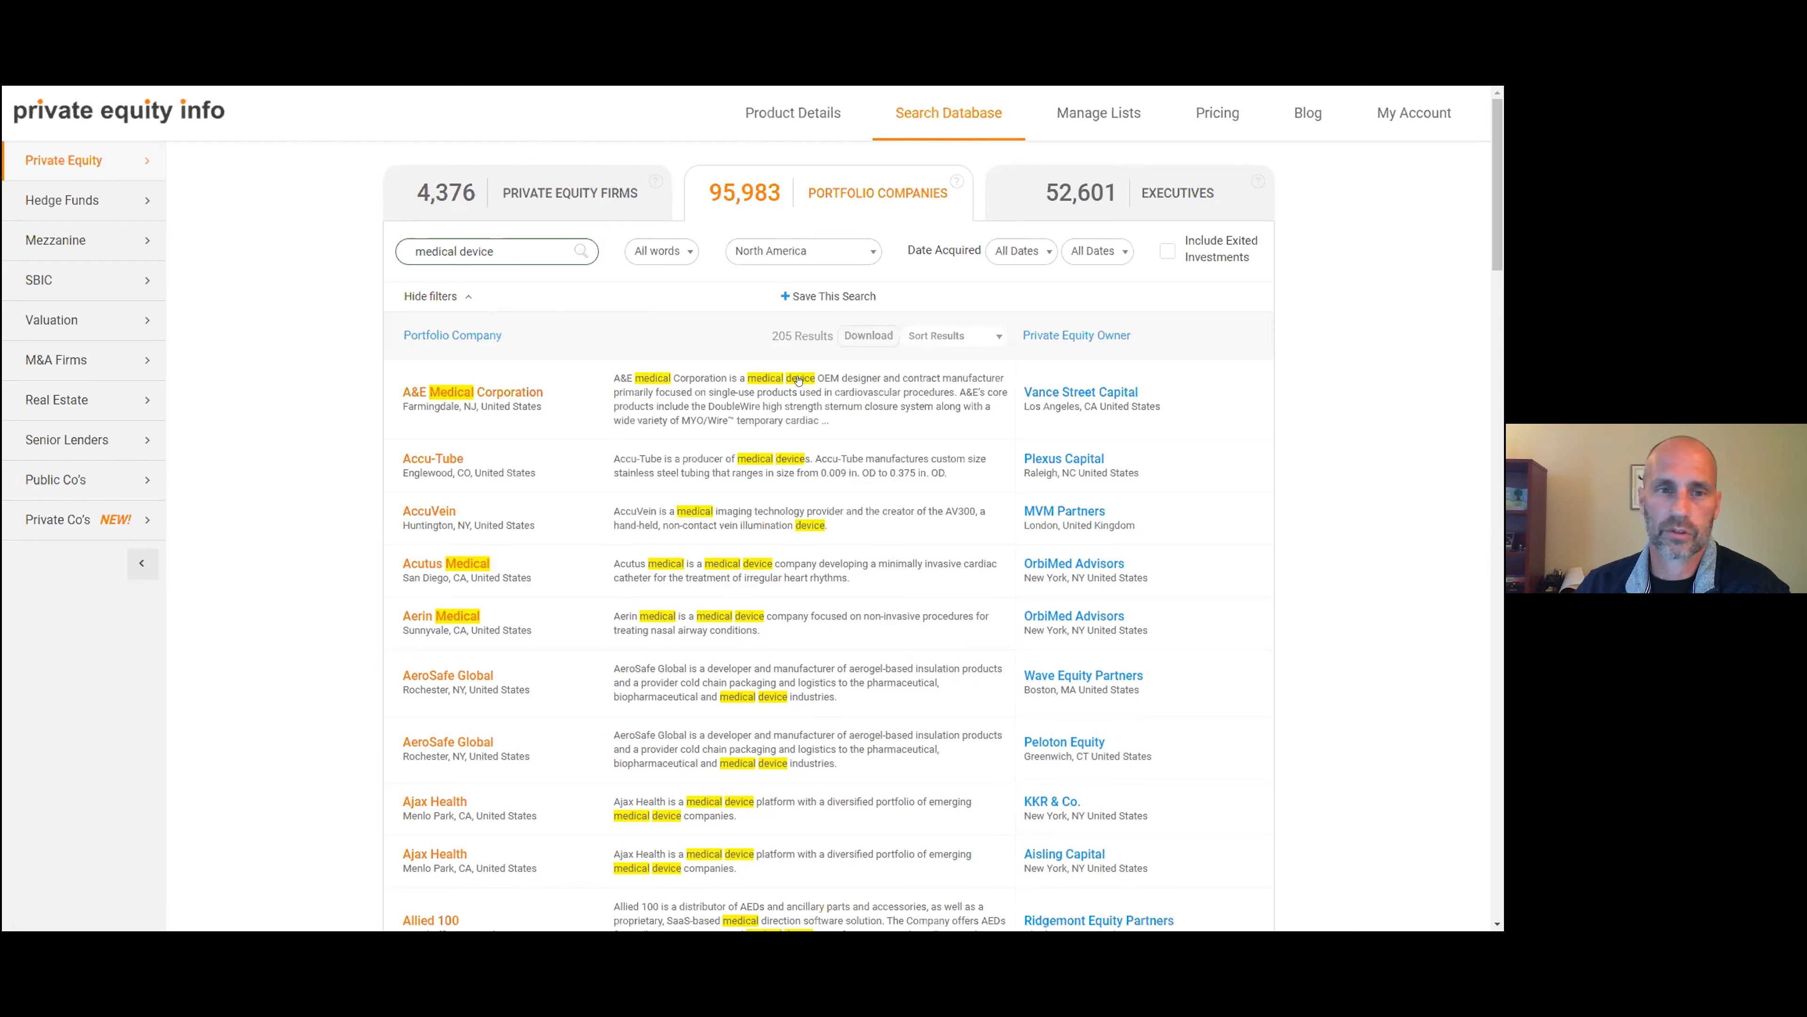
- Search the private equity firms for "medical device" with all words matched in North America
{"action": "left_click", "coordinate": [590, 194]}
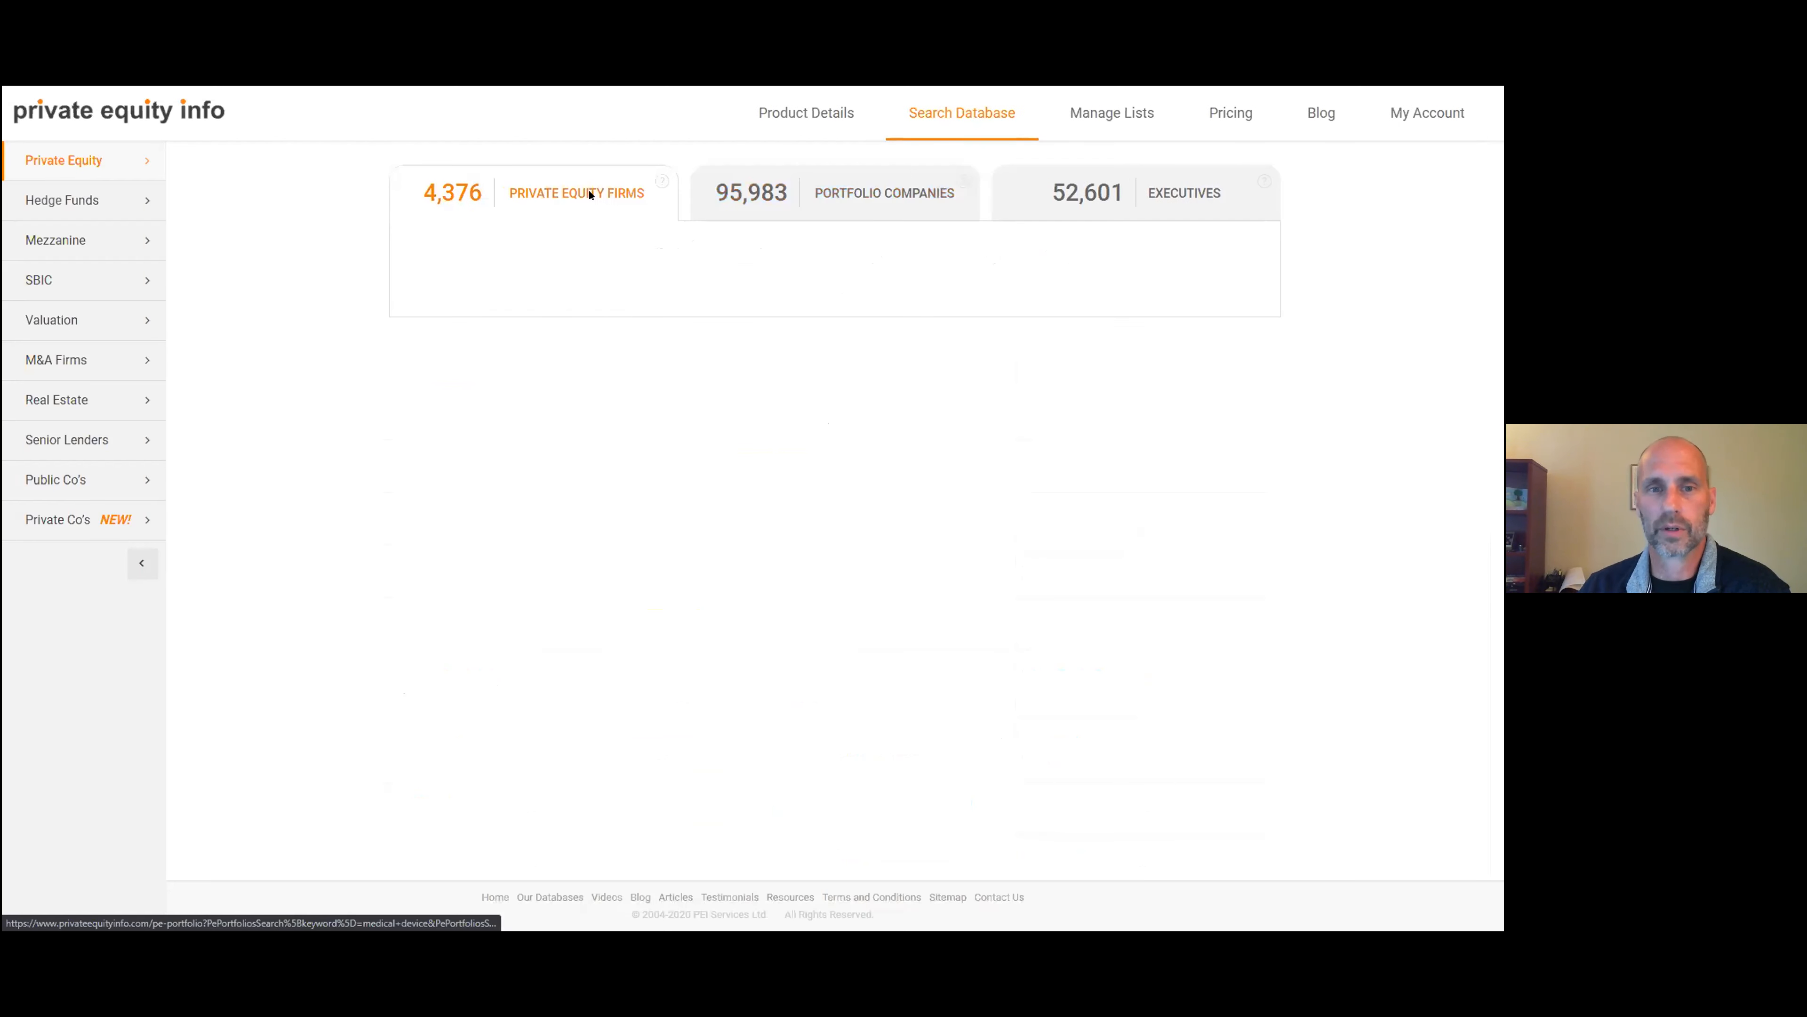
{"action": "left_click", "coordinate": [541, 247]}
{"action": "left_click", "coordinate": [478, 335]}
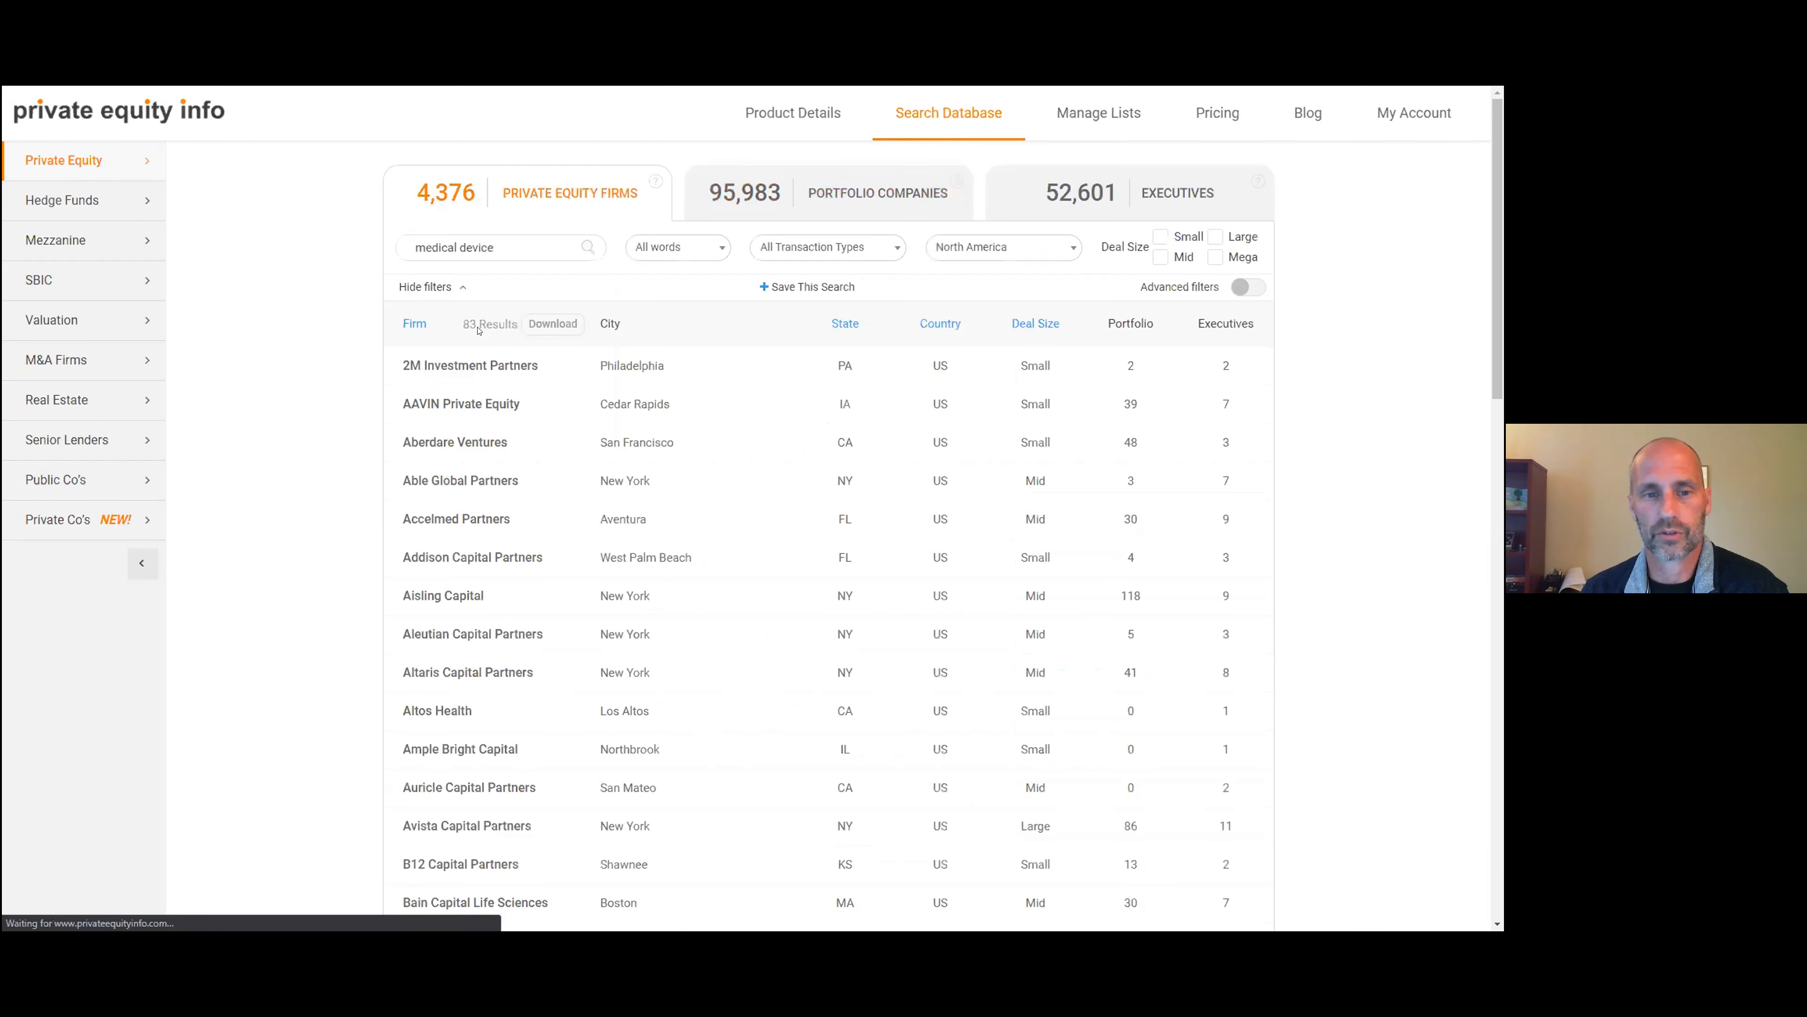
- Review Aberdare Ventures' acquisition criteria and target sectors, and expand its list of current portfolio companies
{"action": "left_click", "coordinate": [468, 443]}
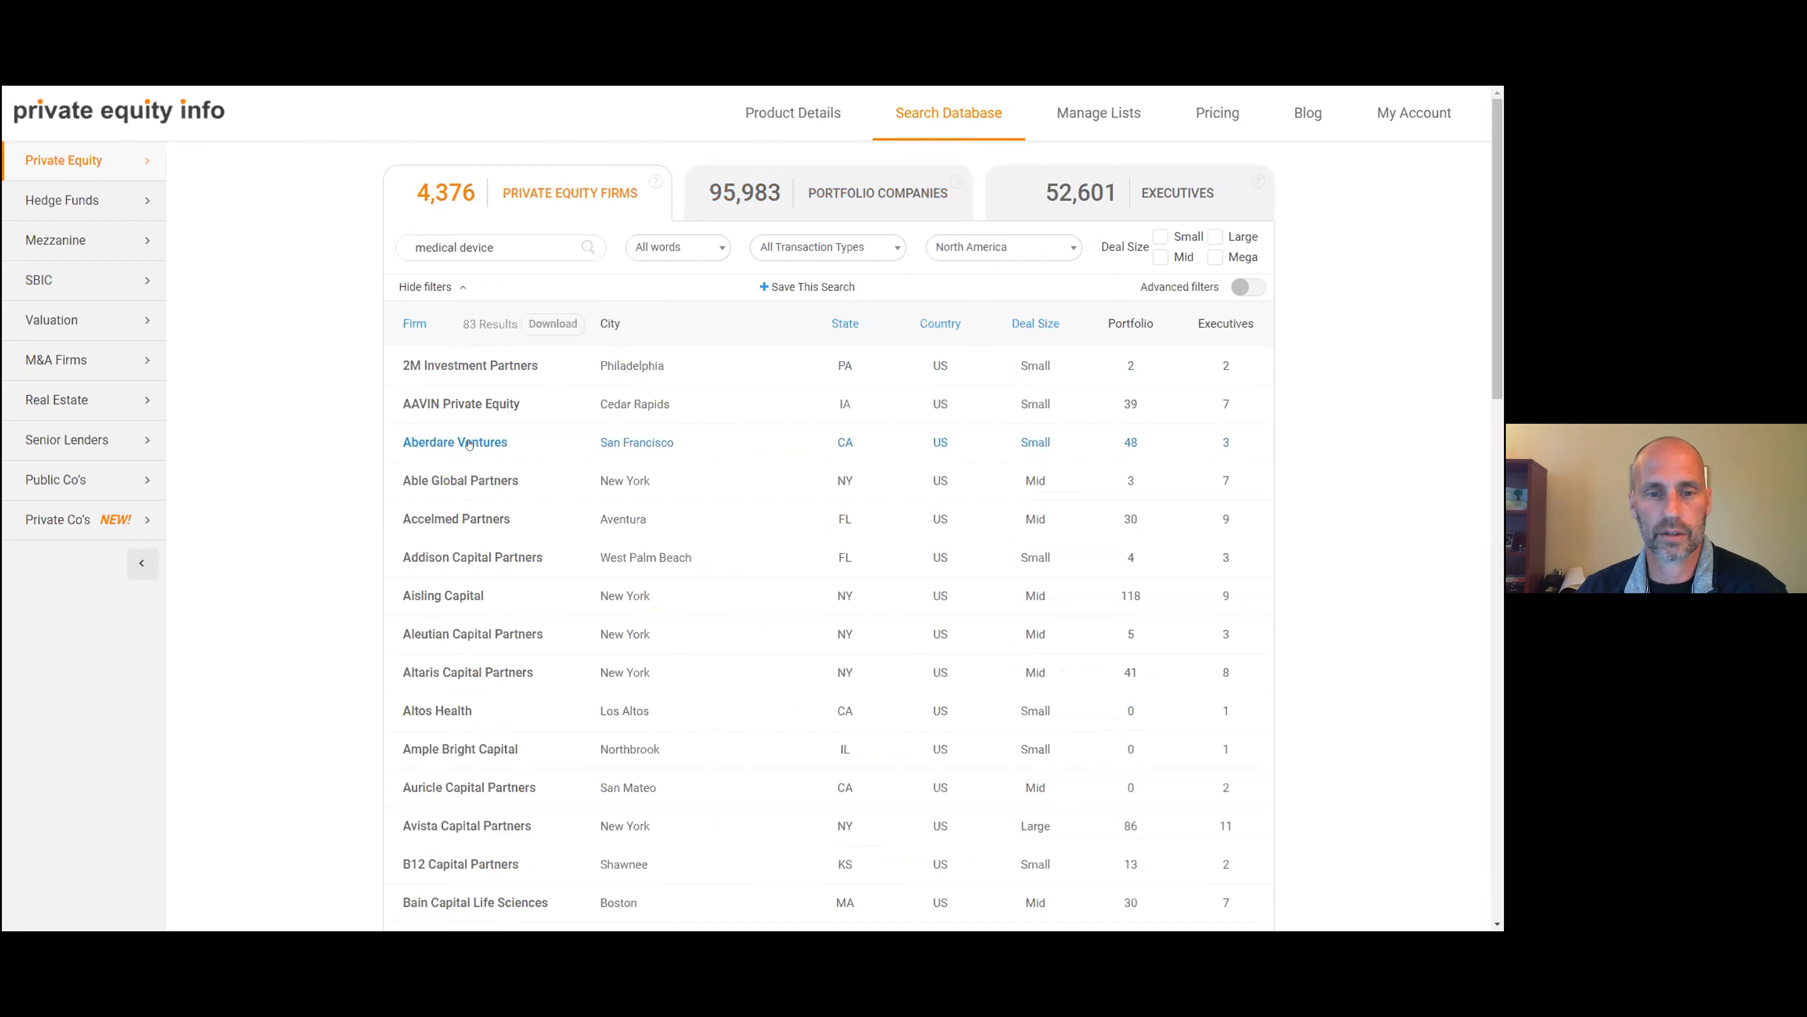
{"action": "scroll", "coordinate": [690, 521], "scroll_direction": "down", "scroll_amount": 3}
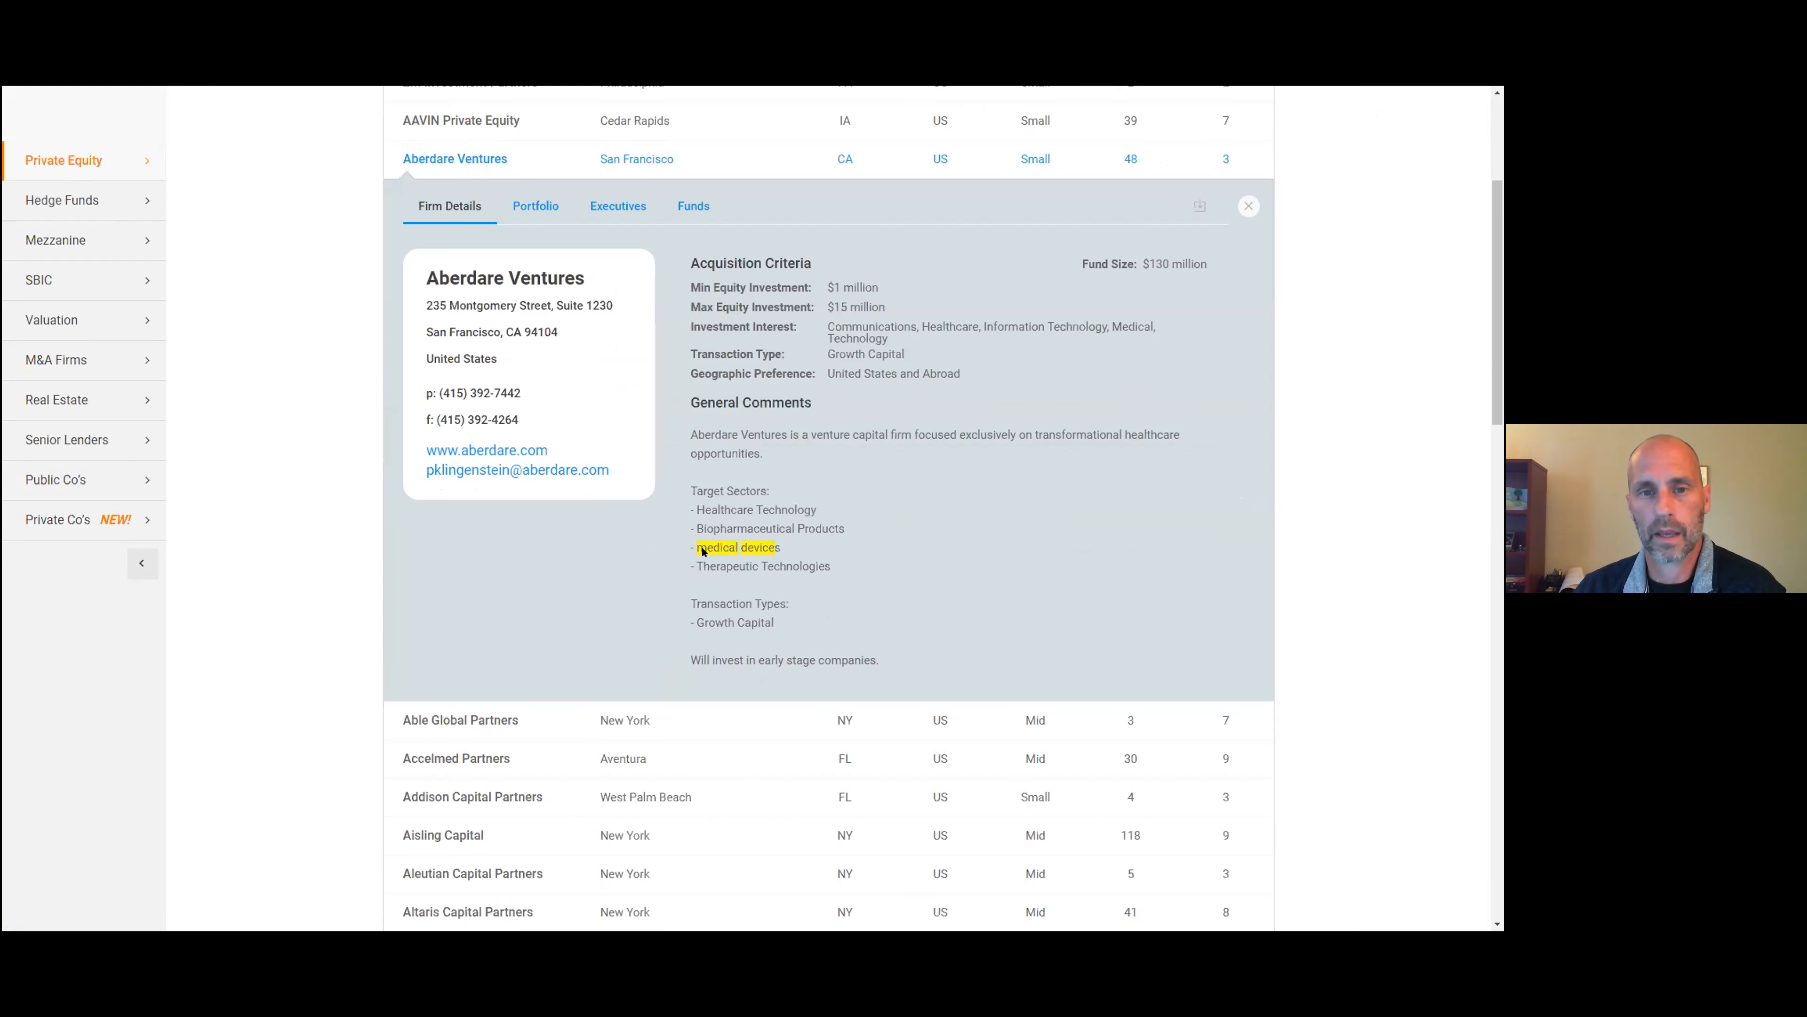
{"action": "scroll", "coordinate": [703, 550], "scroll_direction": "up", "scroll_amount": 2}
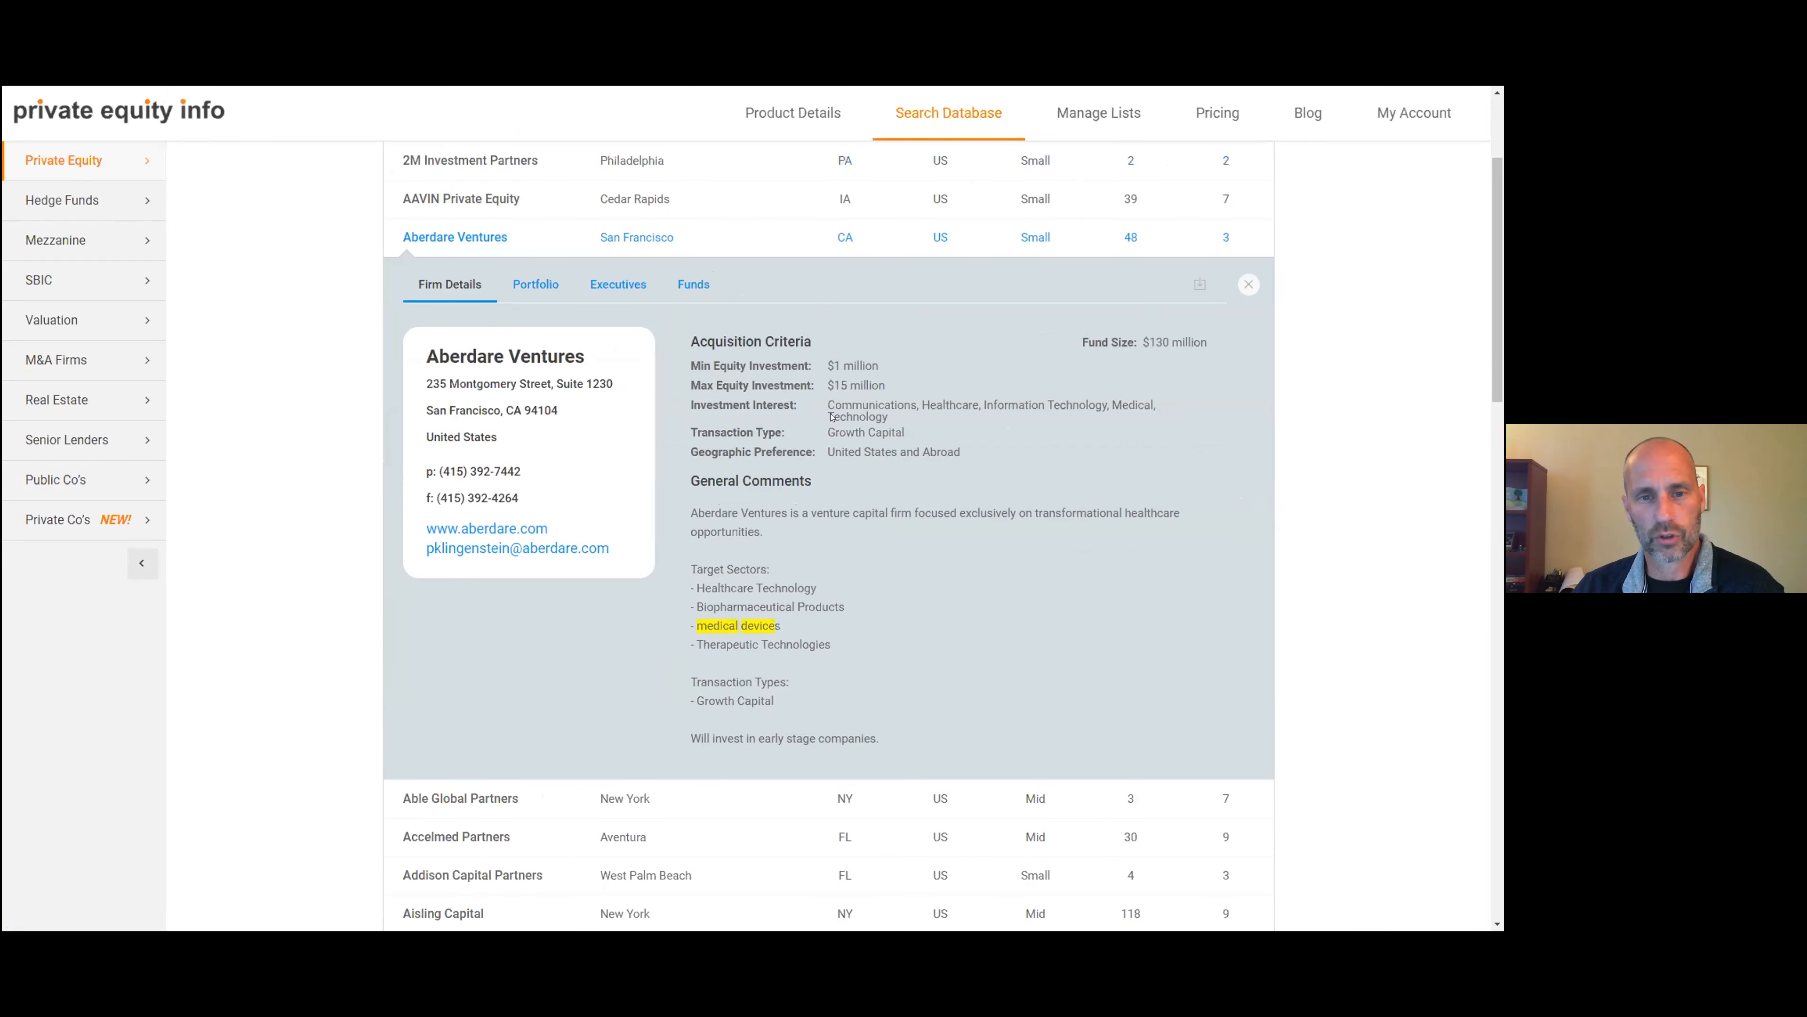
{"action": "left_click", "coordinate": [535, 284]}
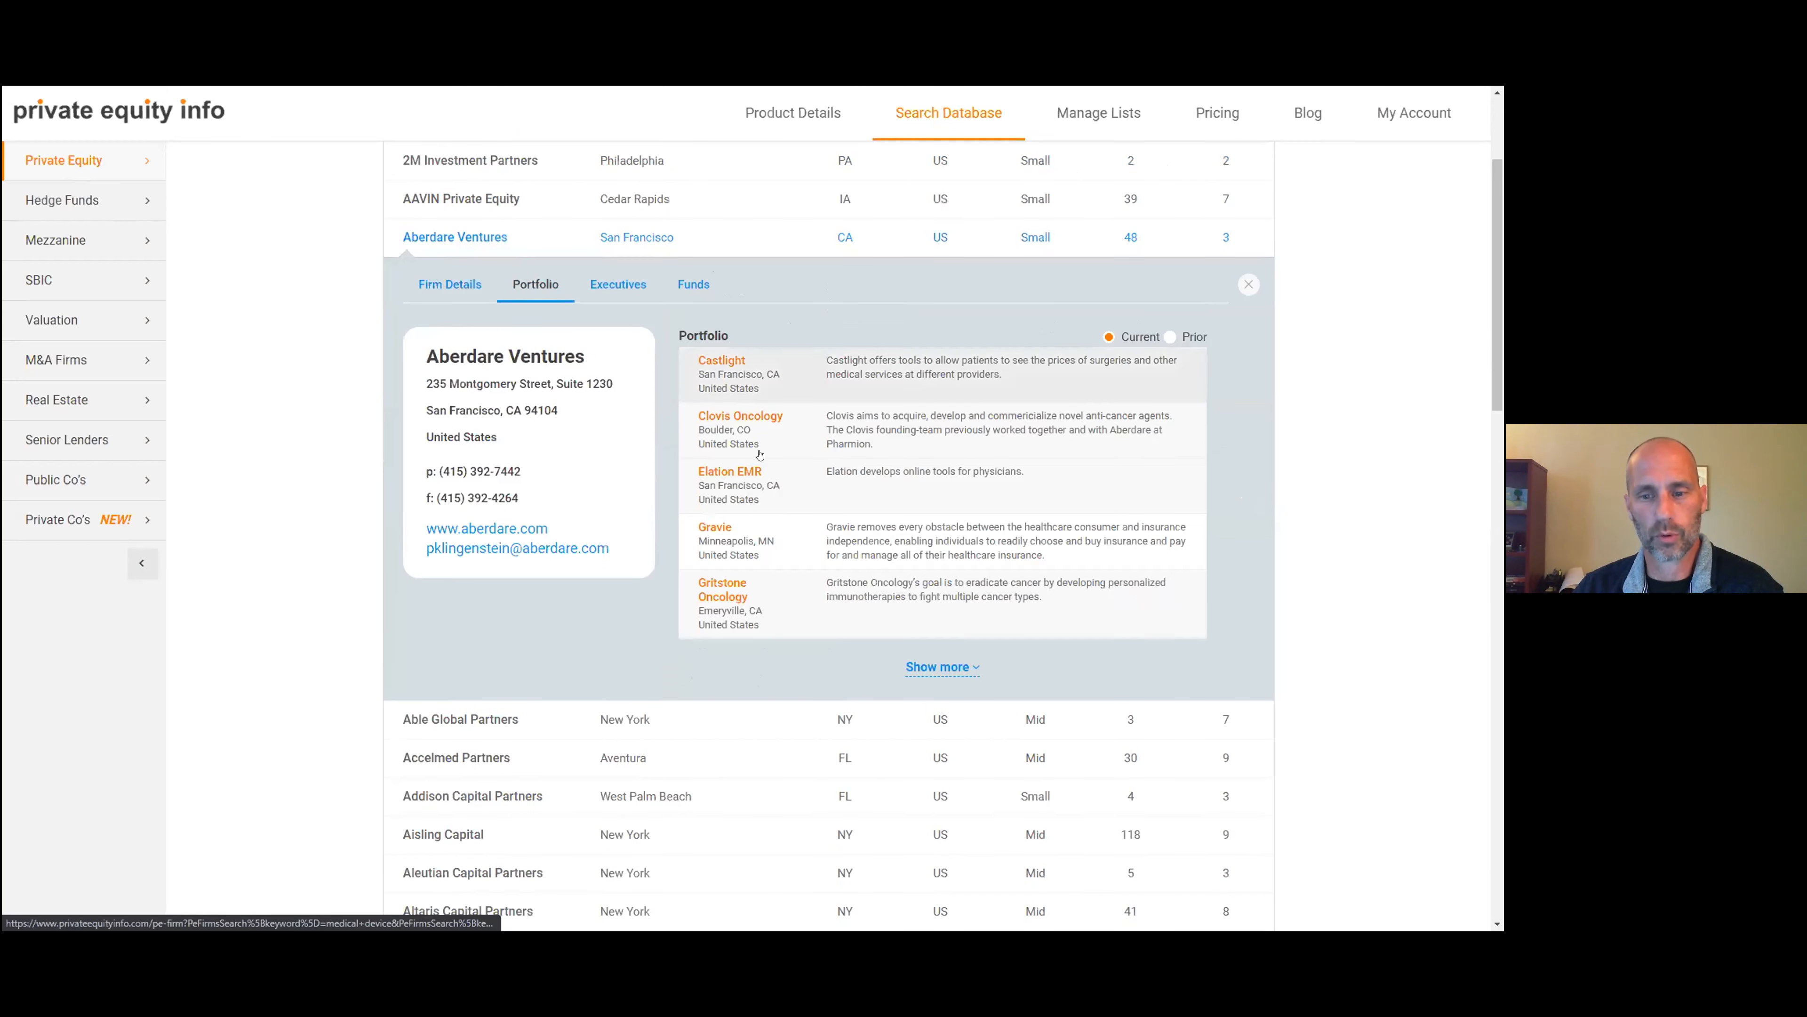
{"action": "left_click", "coordinate": [923, 667]}
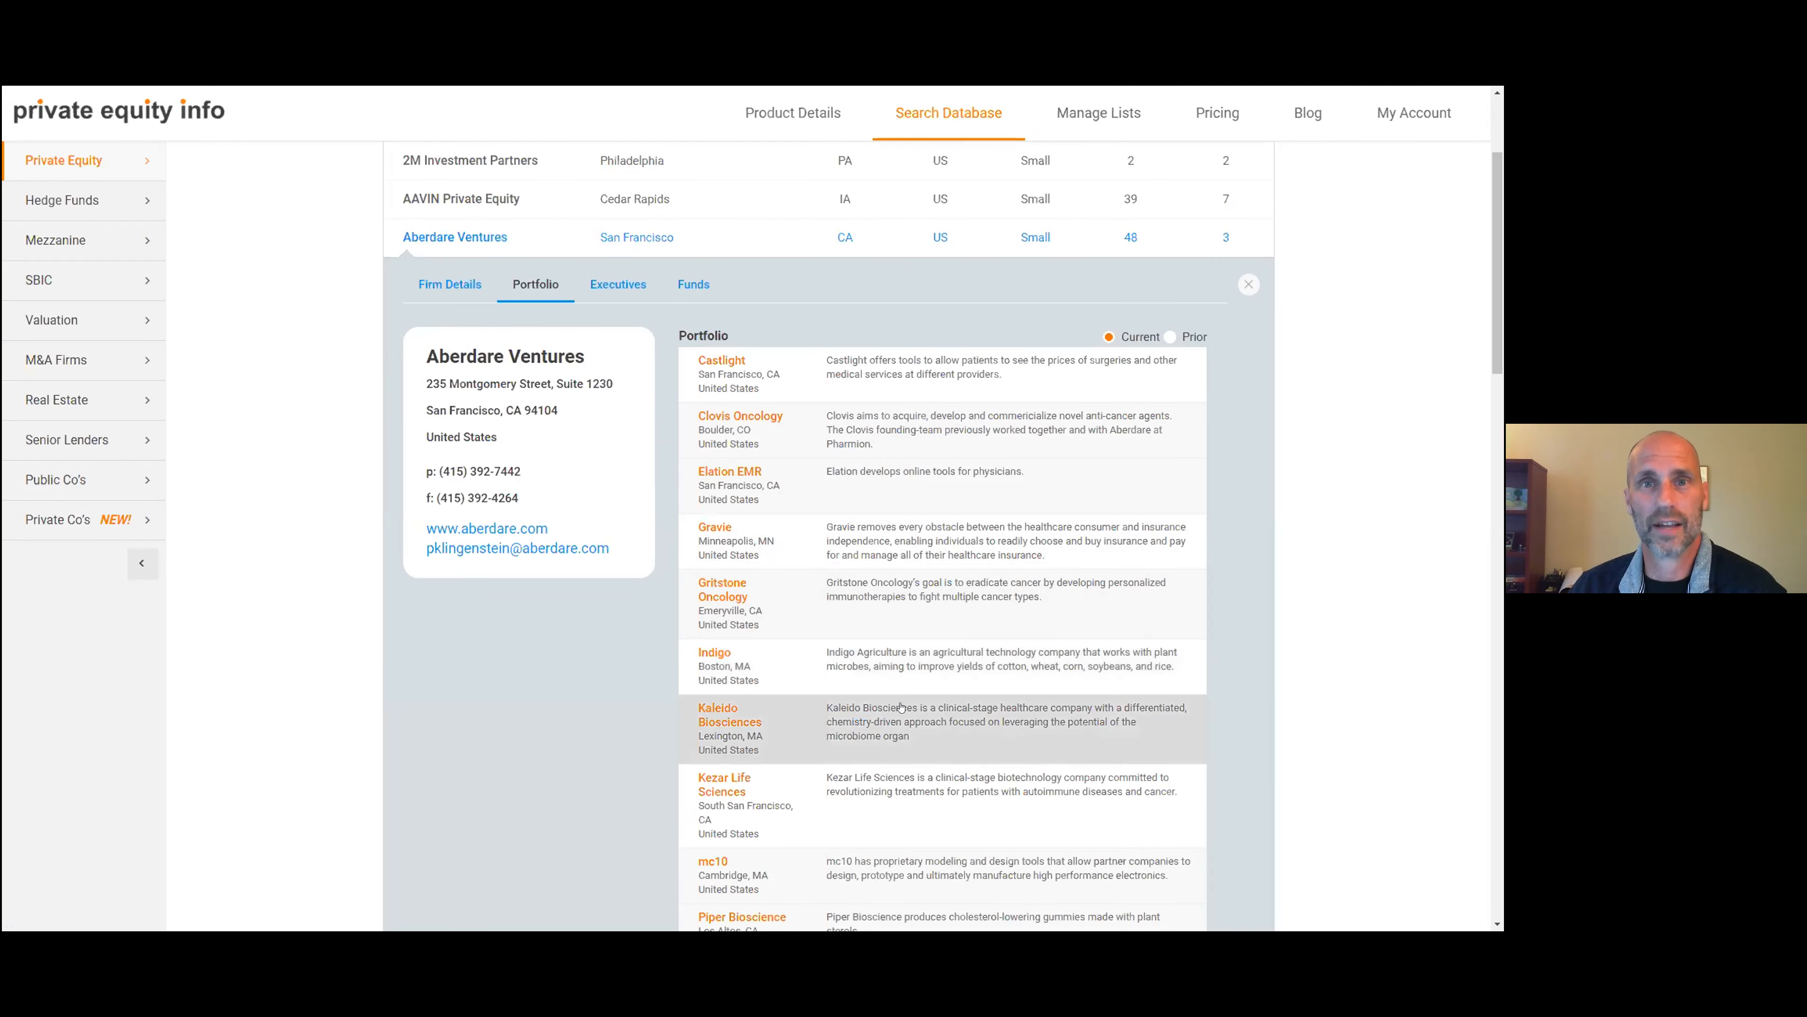
{"action": "scroll", "coordinate": [907, 706], "scroll_direction": "up", "scroll_amount": 3}
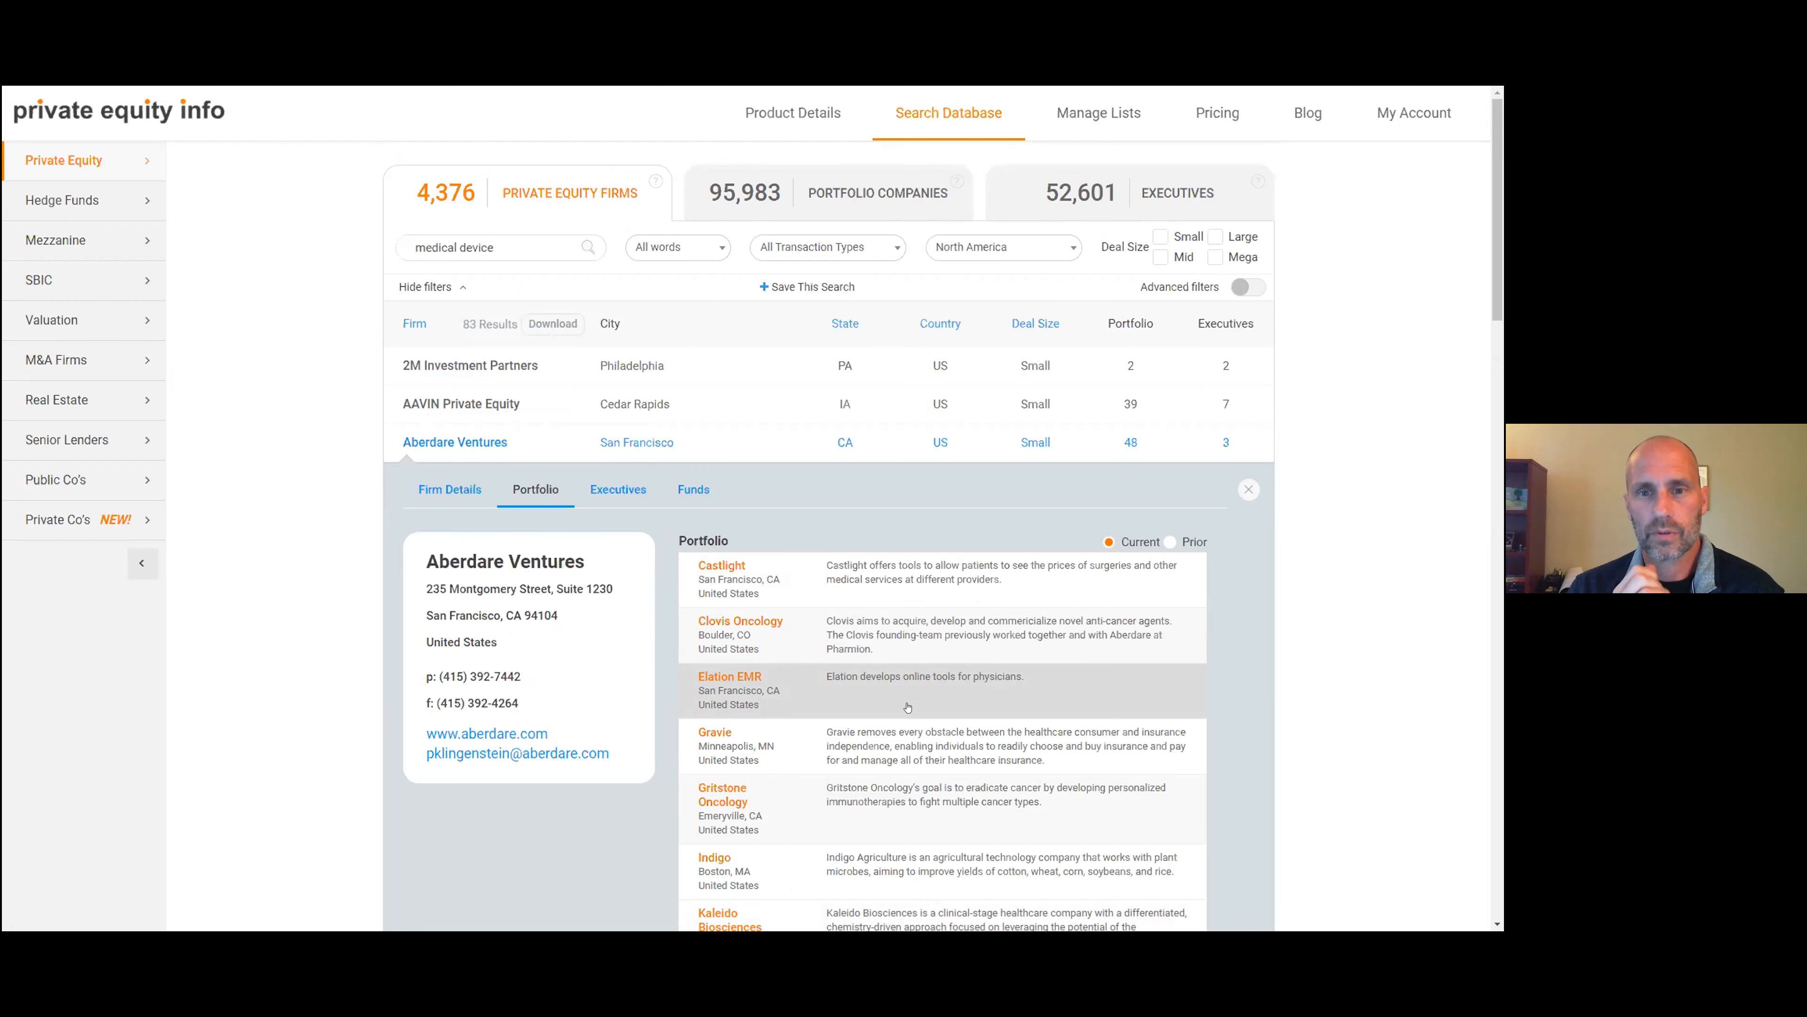
- Search the North American portfolio companies for "security system"
{"action": "left_click", "coordinate": [772, 193]}
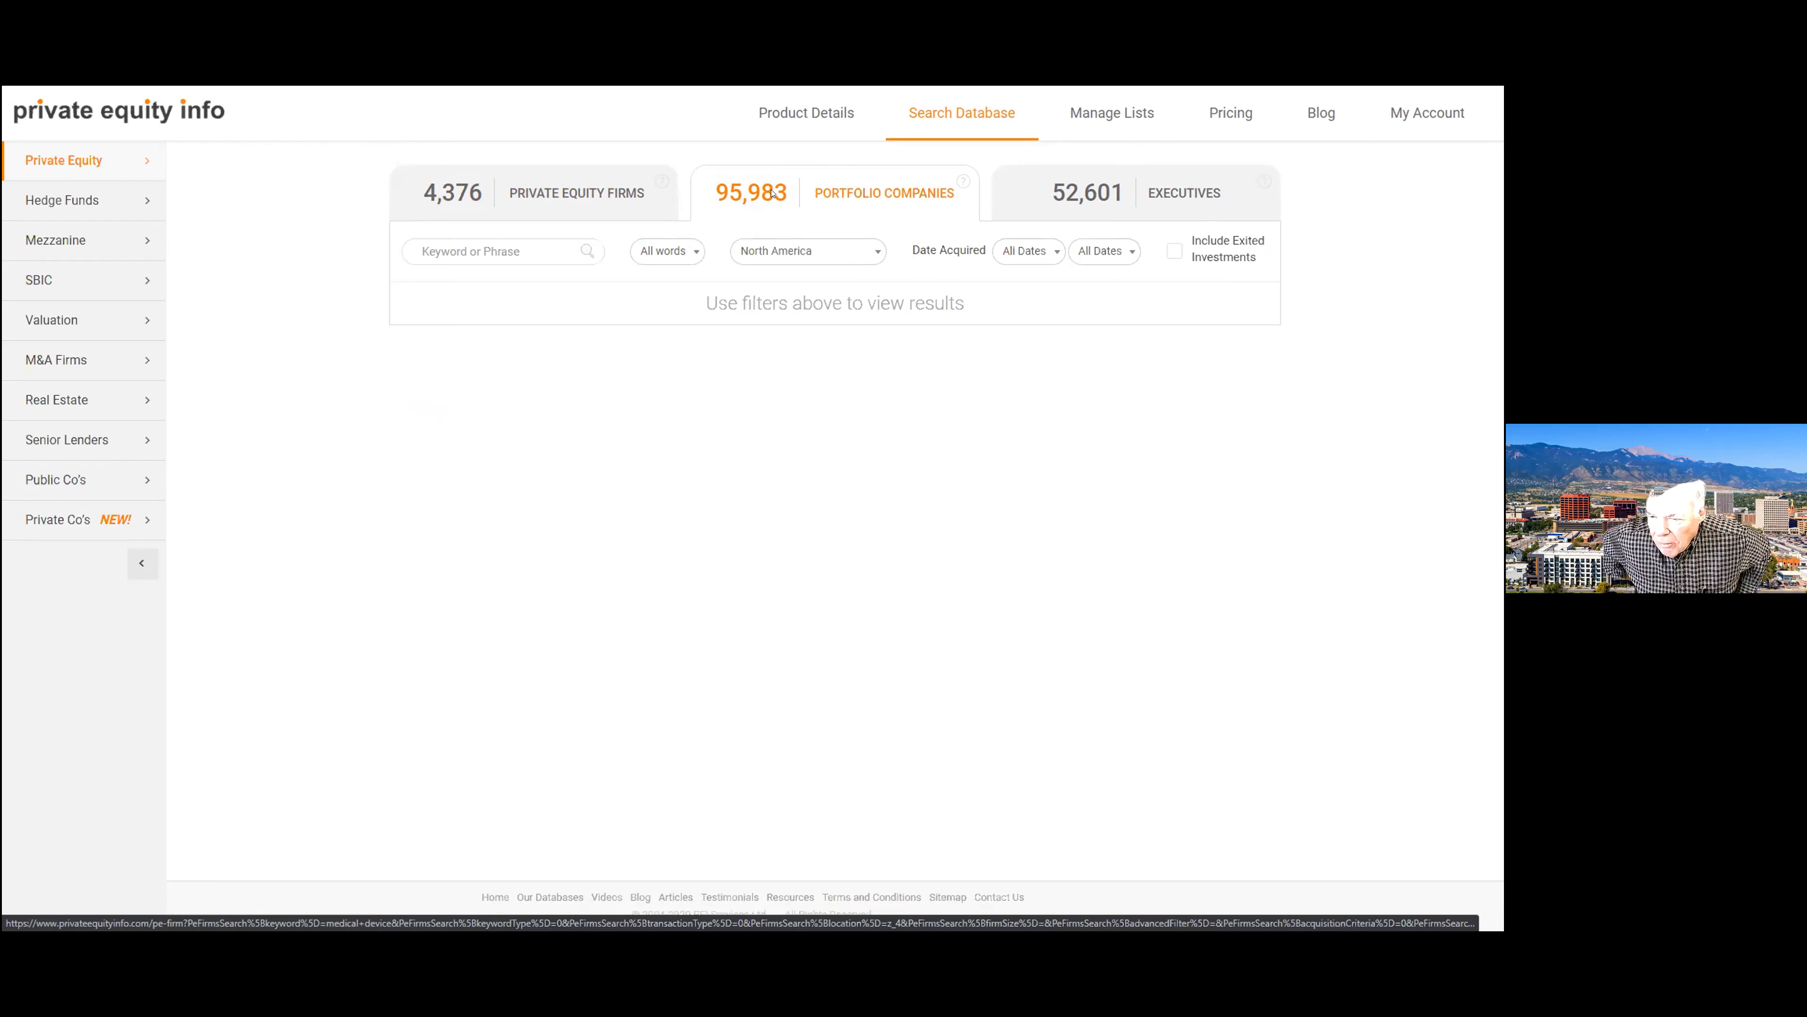
{"action": "left_click", "coordinate": [460, 245]}
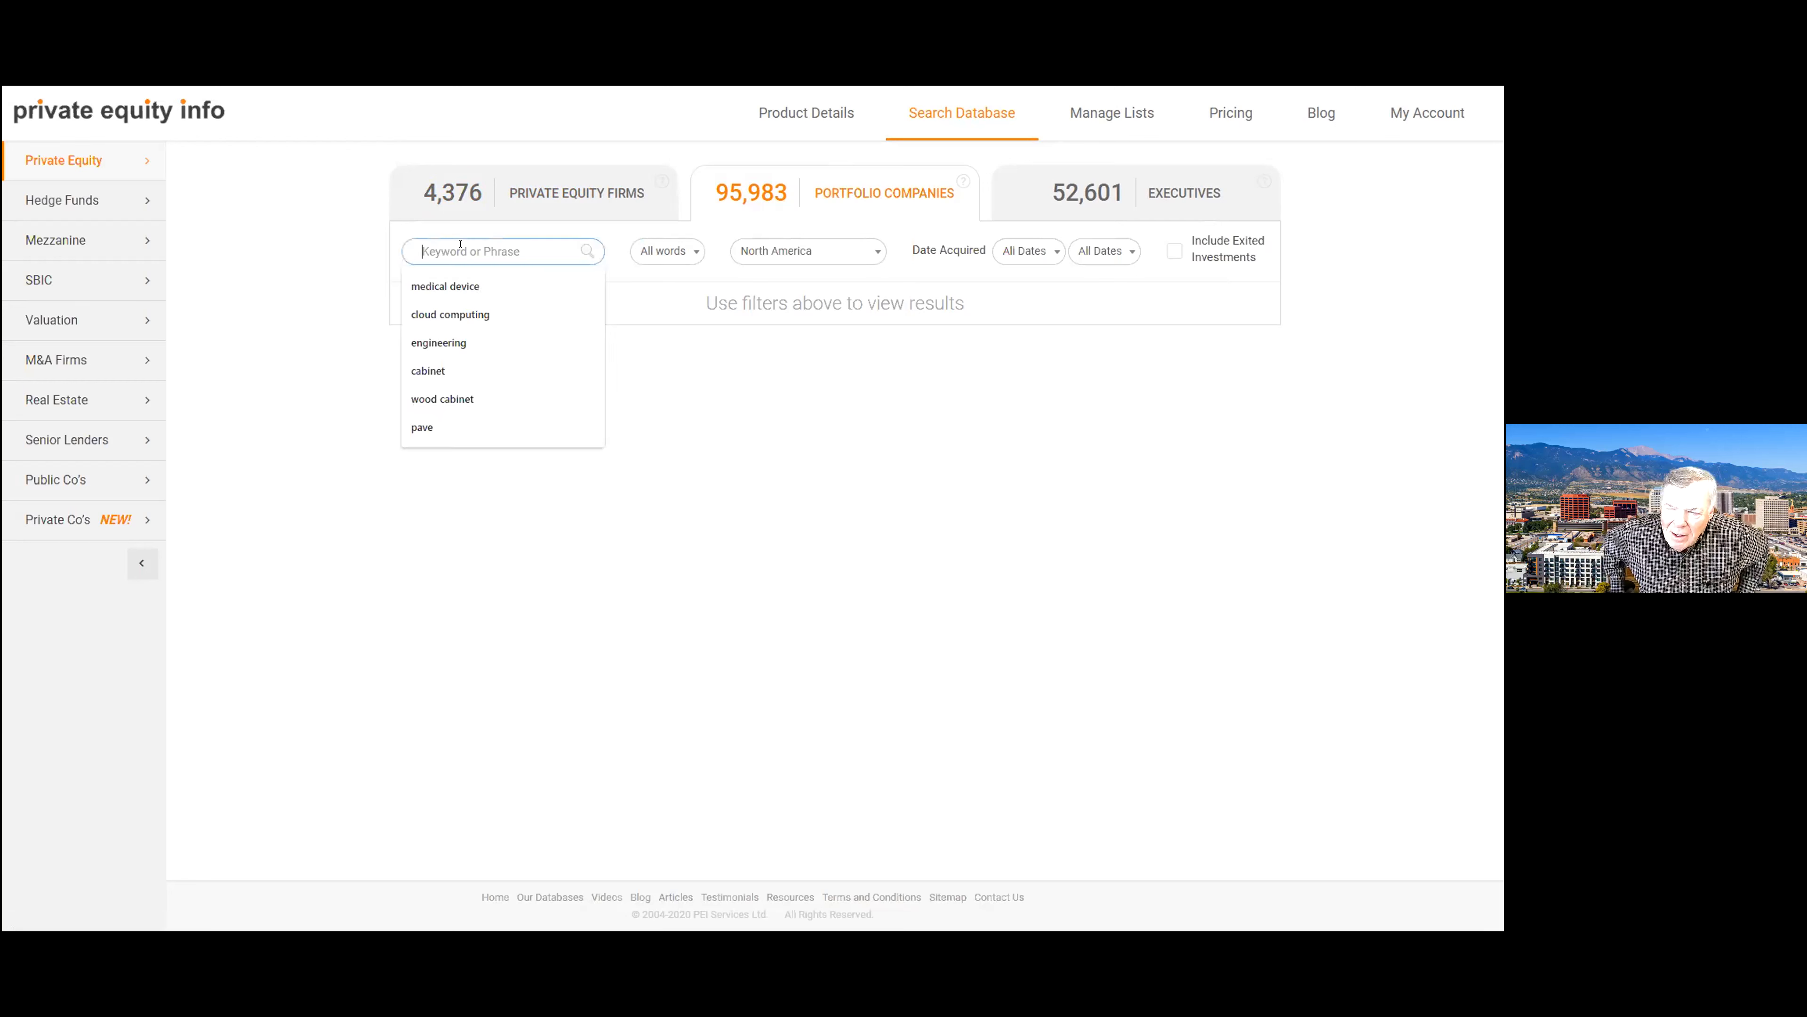
{"action": "type", "text": "securi"}
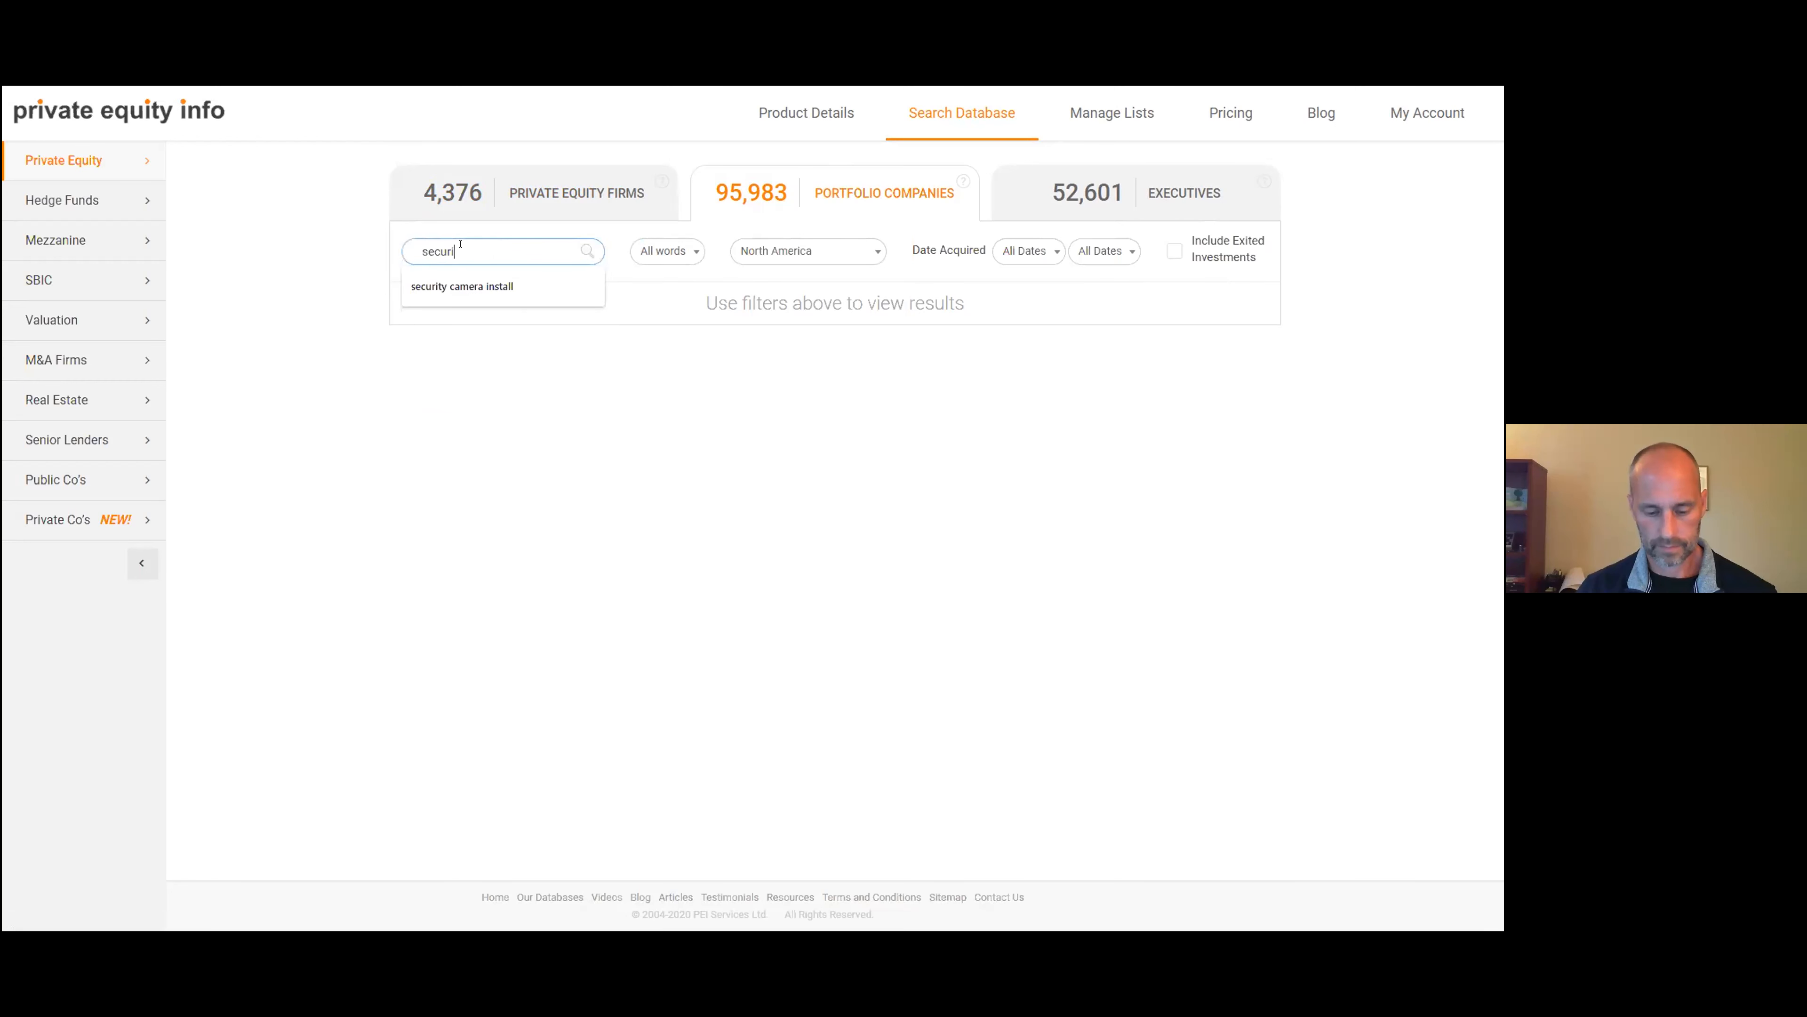
{"action": "type", "text": "ty system"}
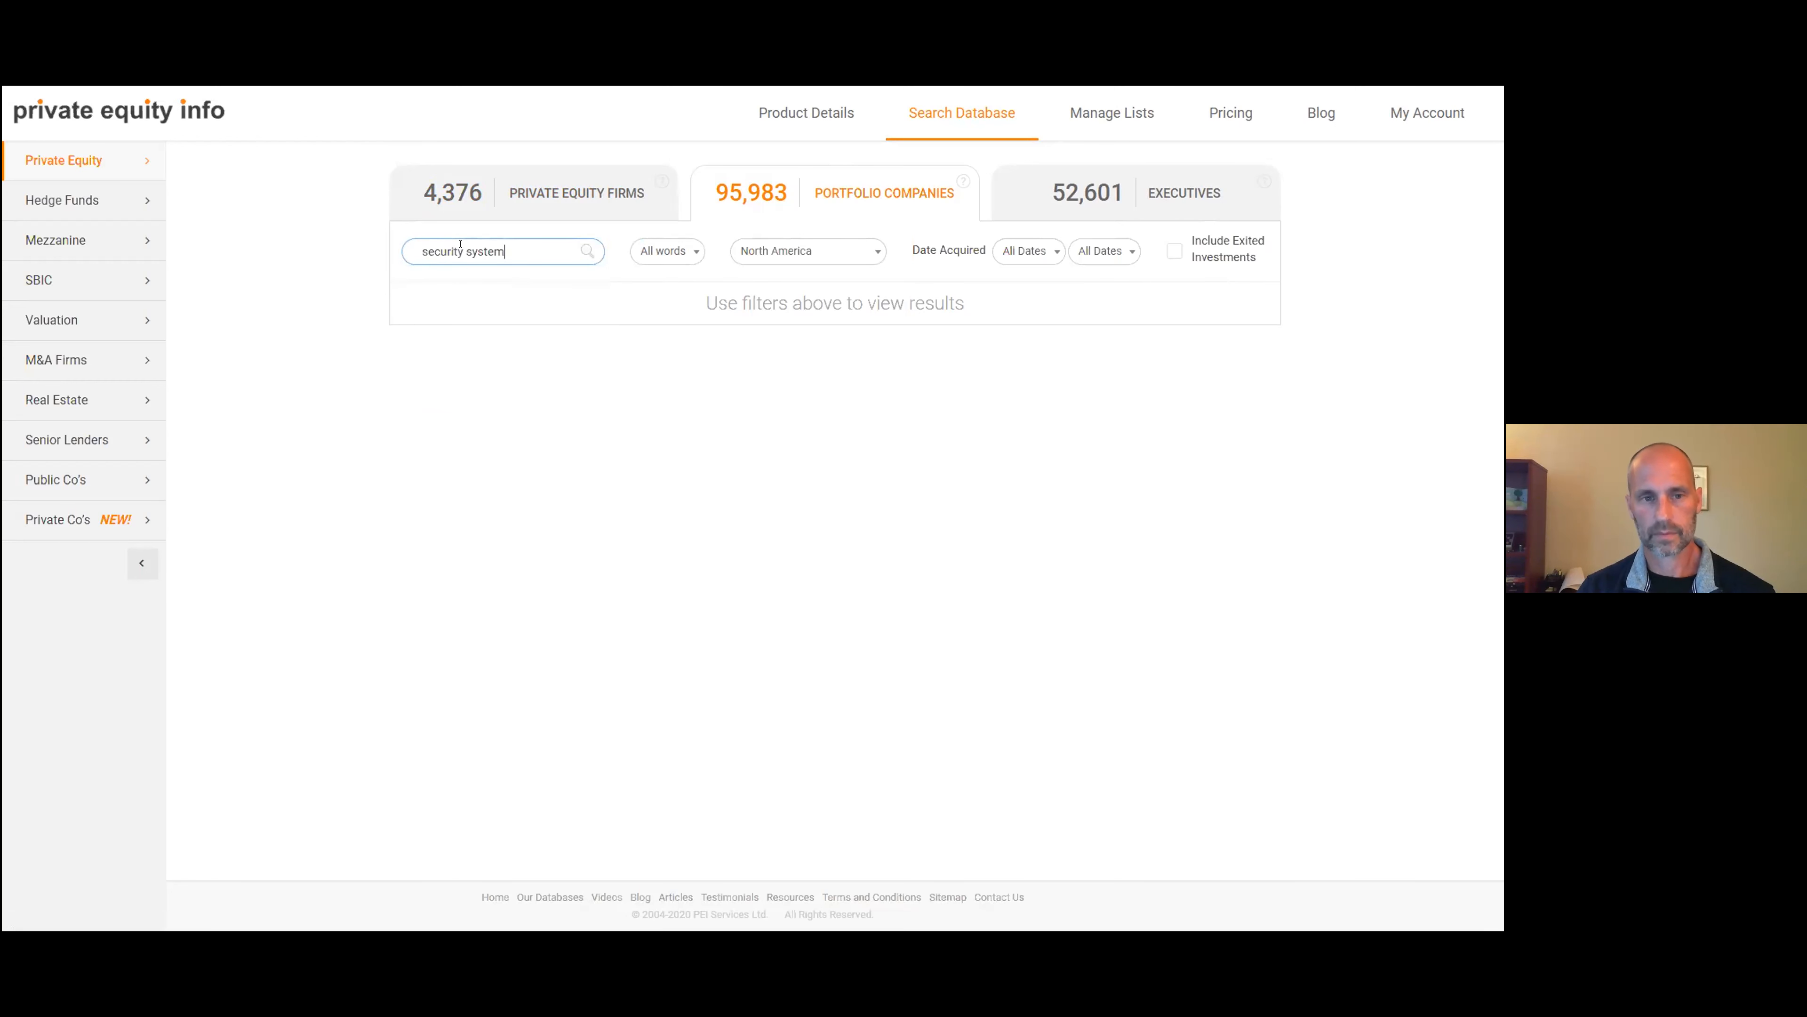
{"action": "key", "text": "Return"}
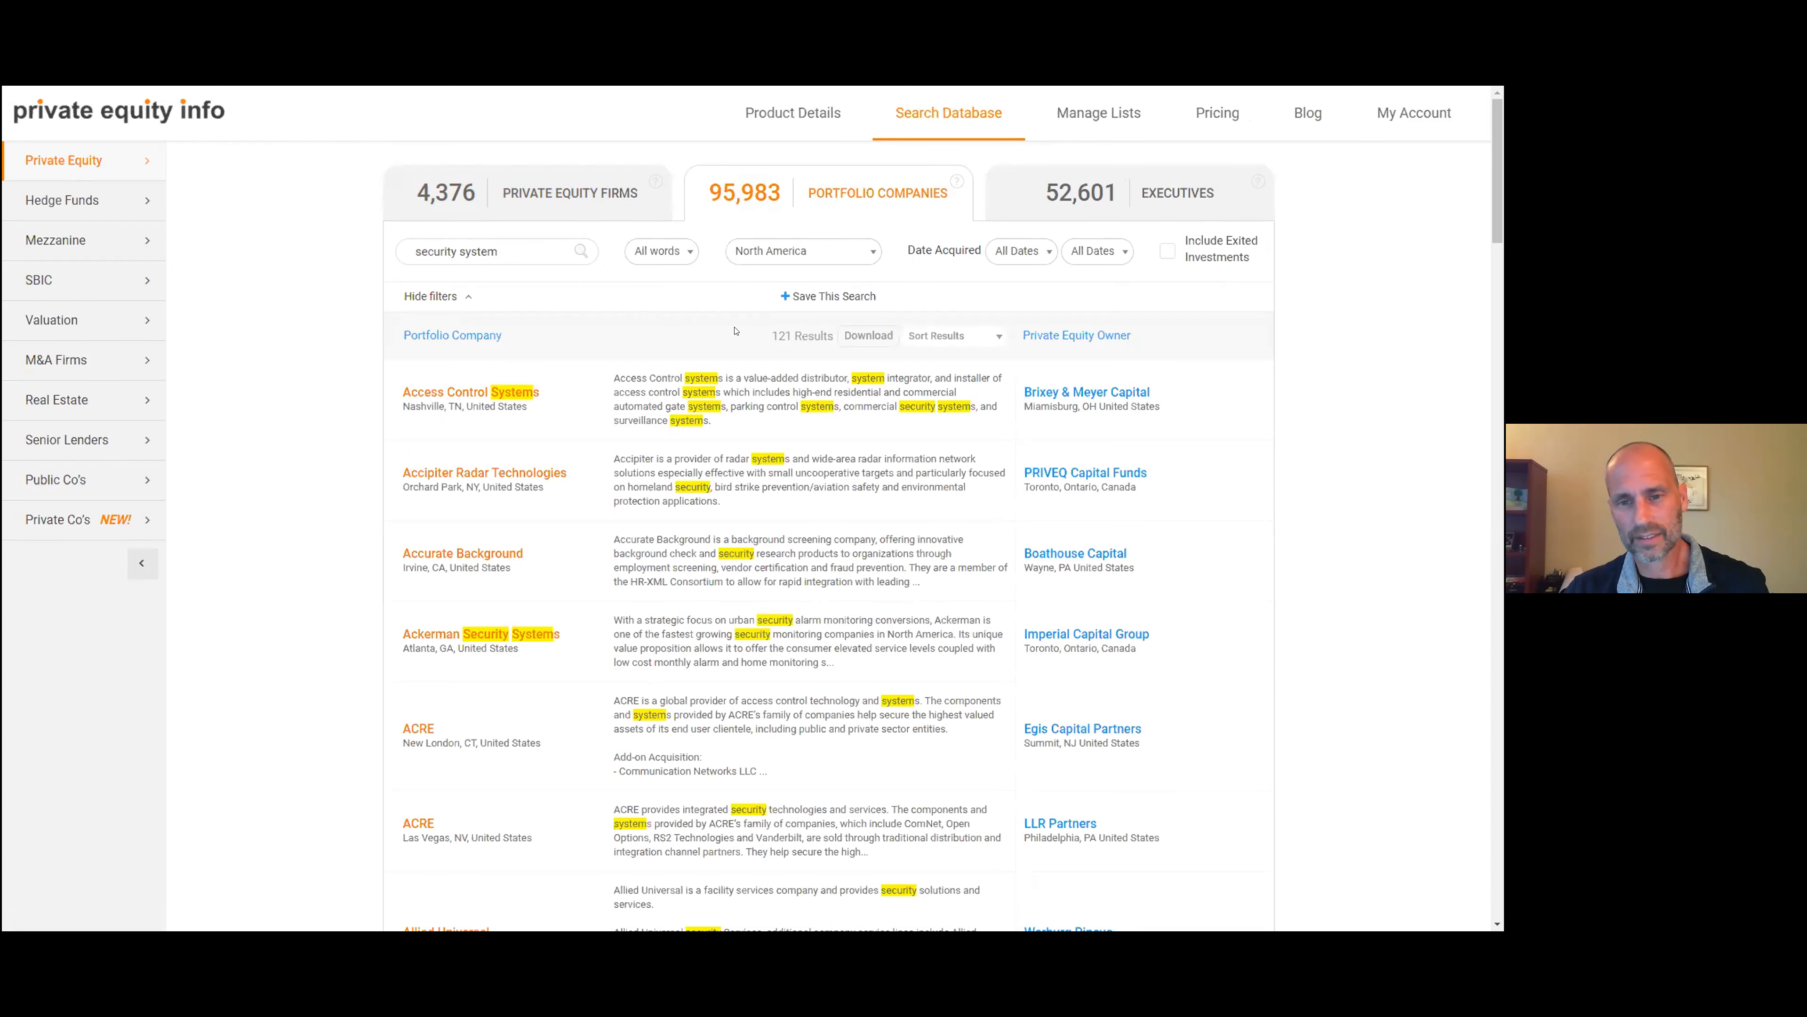
{"action": "key", "text": "ctrl"}
{"action": "key", "text": "ctrl"}
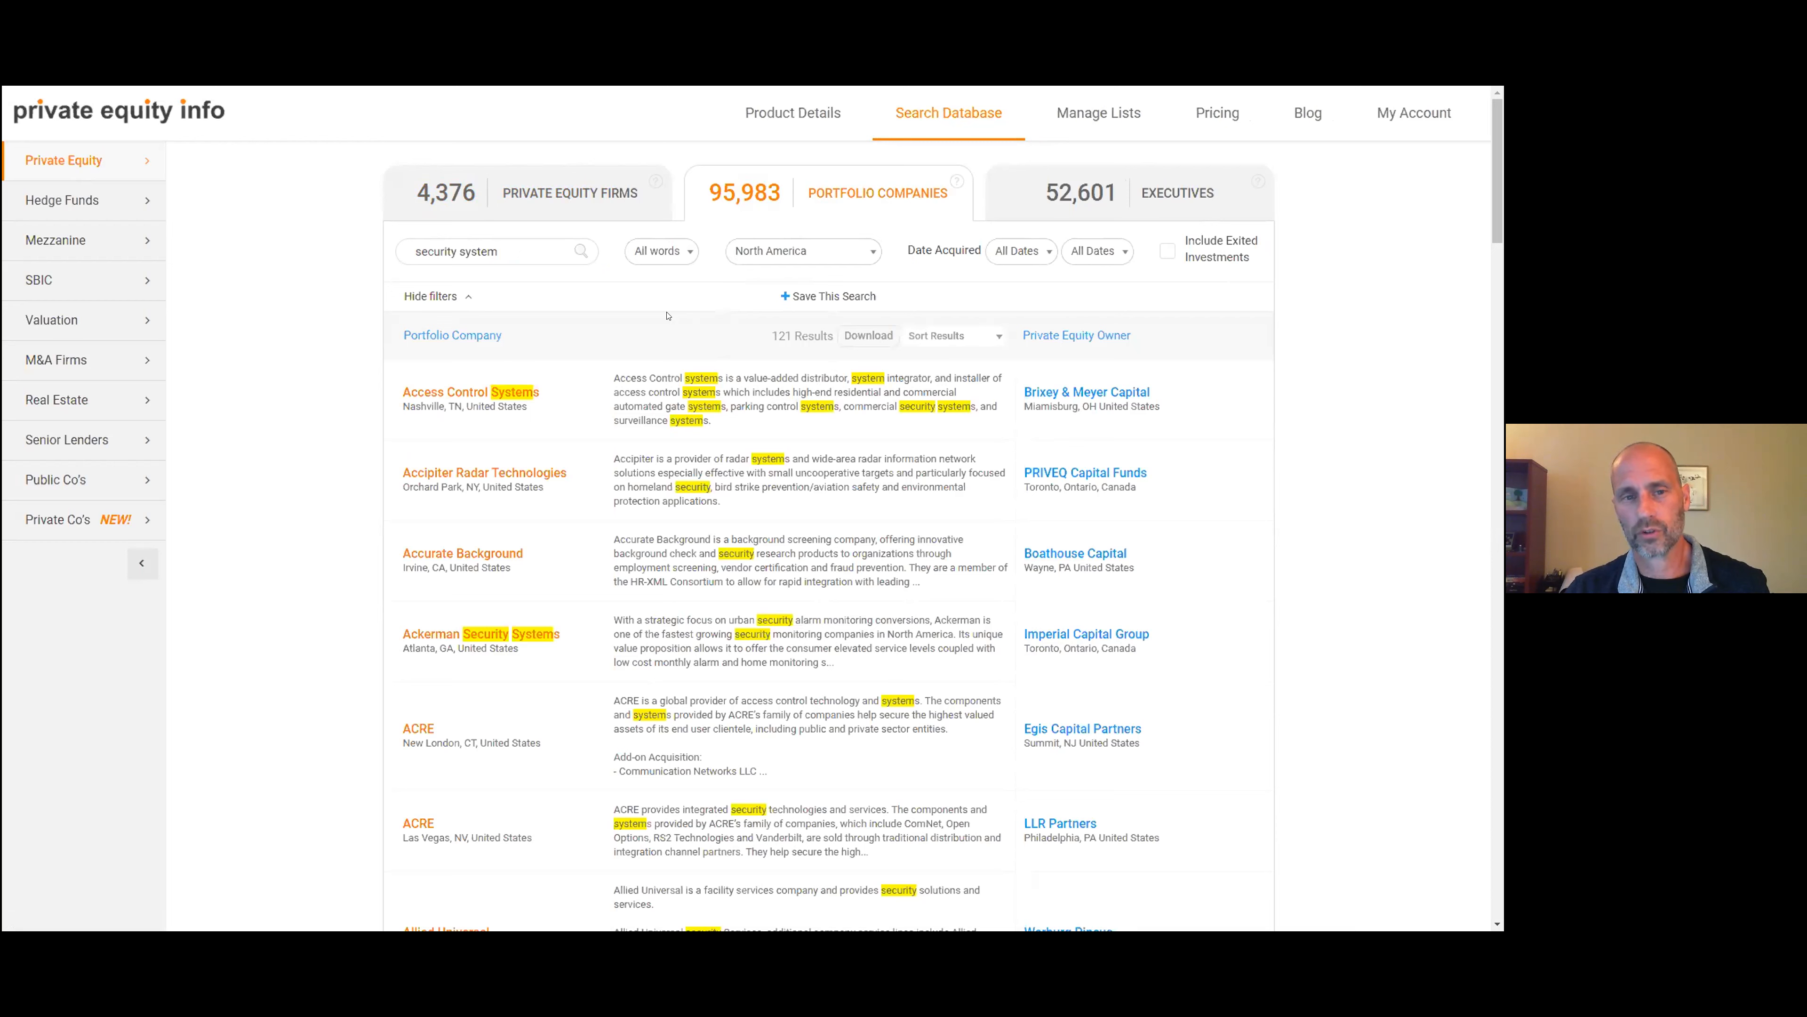
- Narrow the portfolio company search to "security system consult" and look through the descriptions of the matching companies
{"action": "left_click", "coordinate": [522, 251]}
{"action": "type", "text": "consult"}
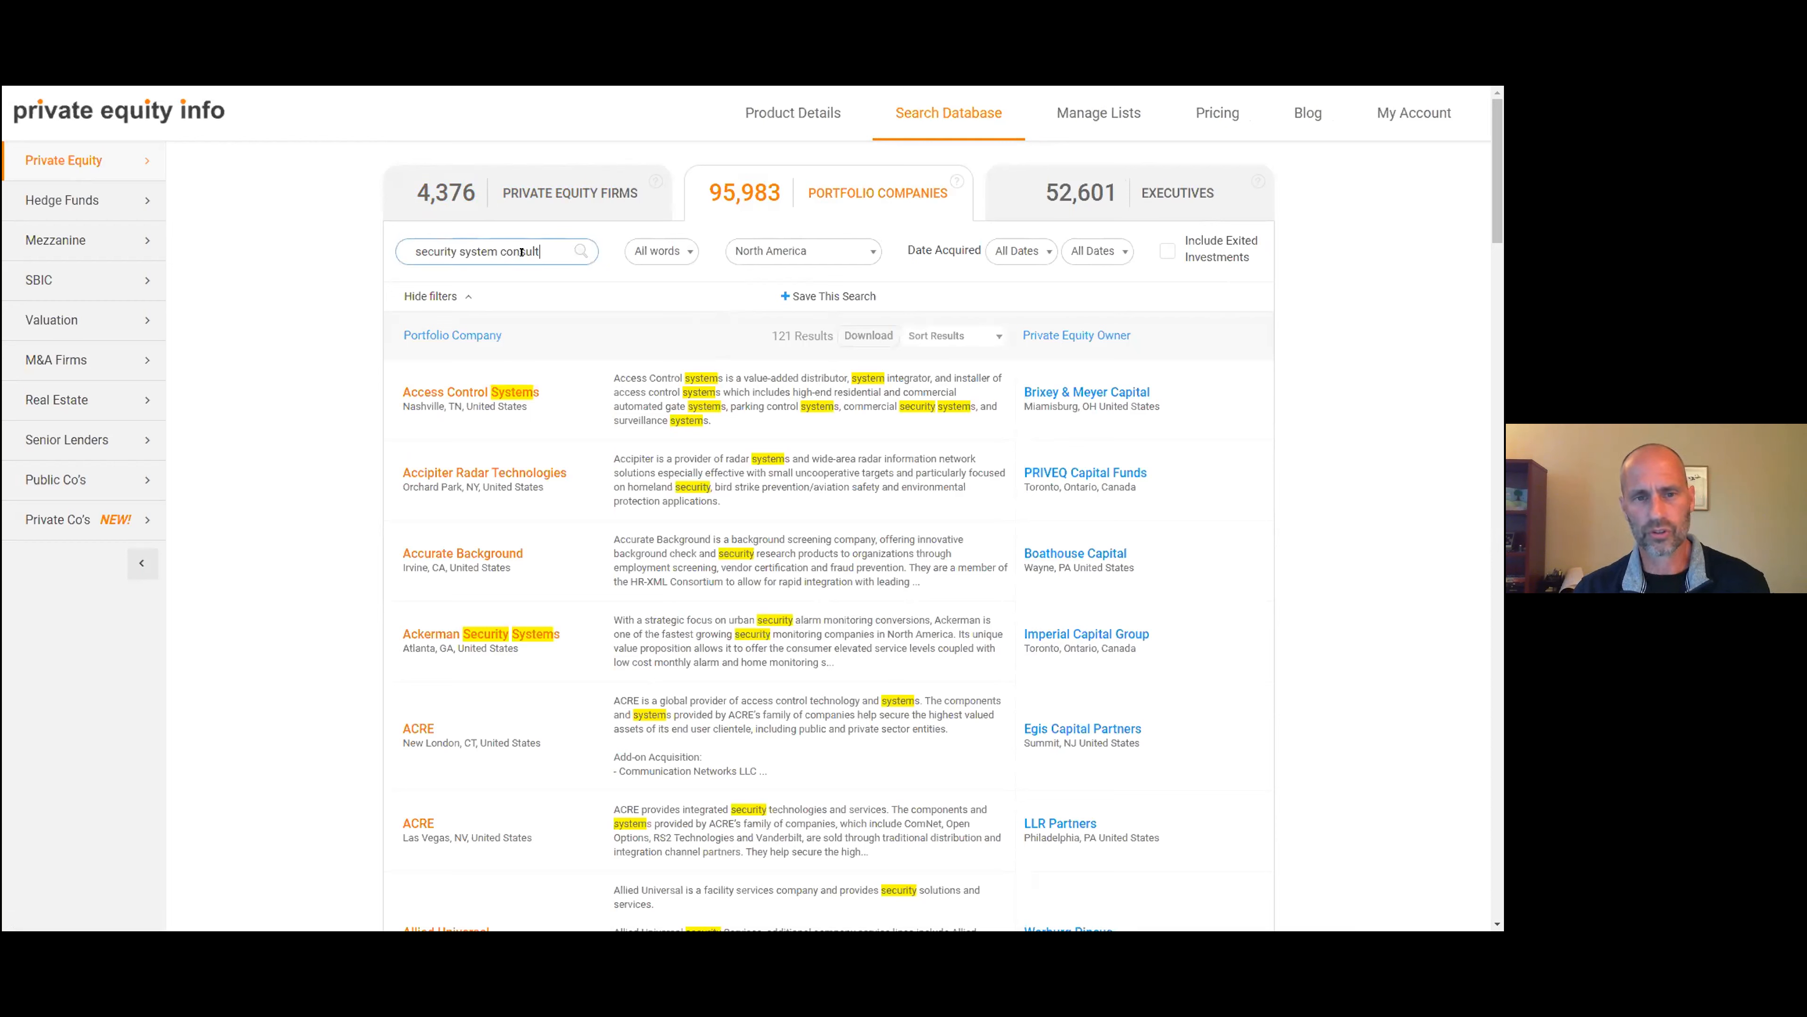
{"action": "key", "text": "Return"}
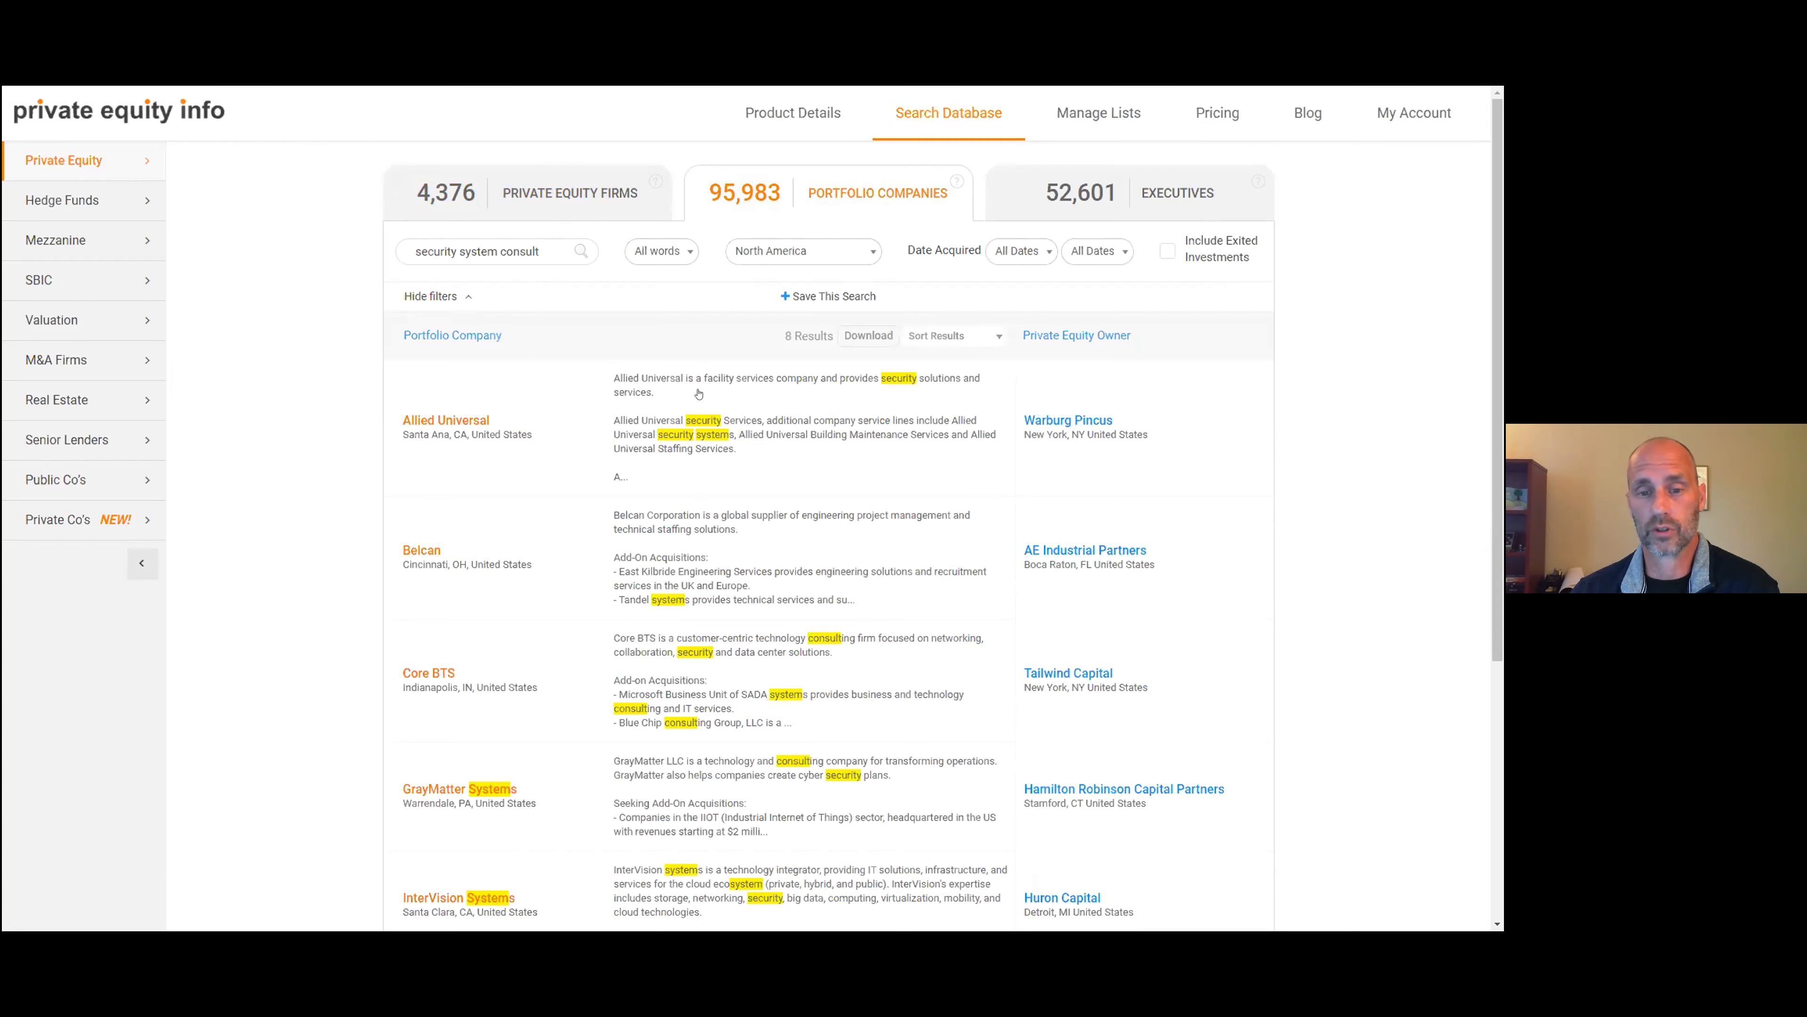
{"action": "scroll", "coordinate": [698, 394], "scroll_direction": "down", "scroll_amount": 1}
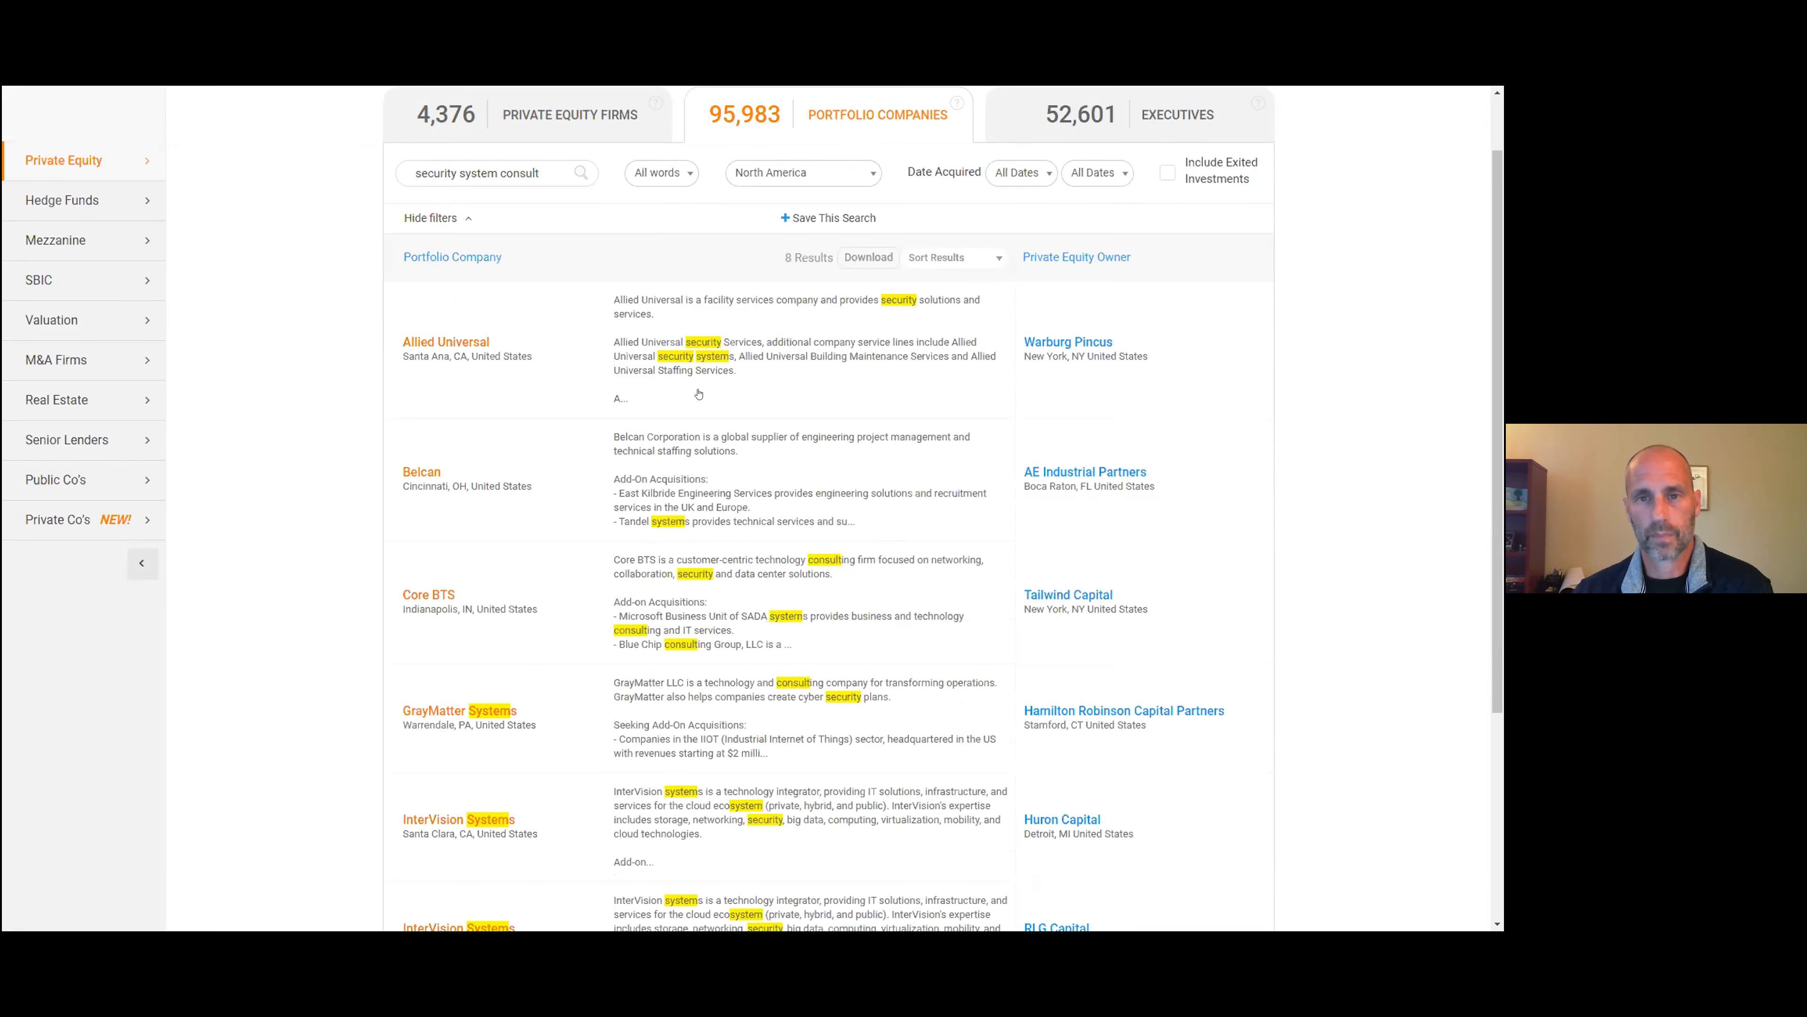
{"action": "scroll", "coordinate": [698, 393], "scroll_direction": "down", "scroll_amount": 2}
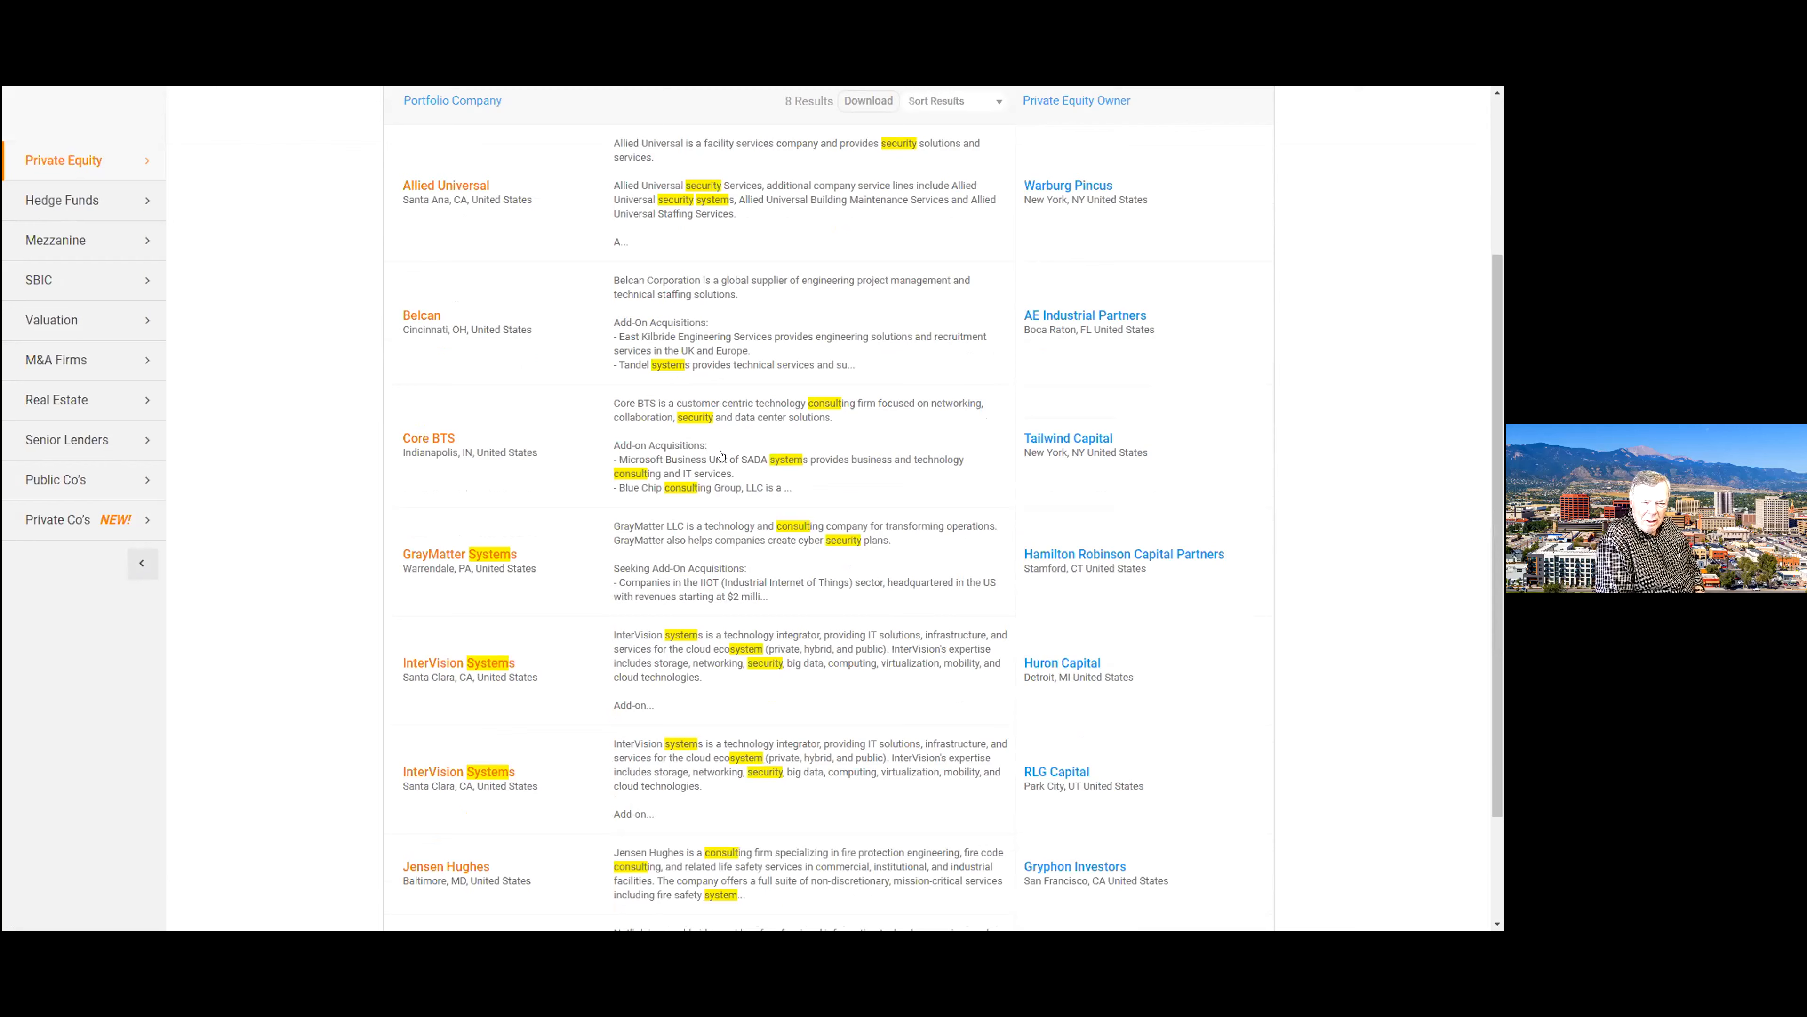
{"action": "scroll", "coordinate": [720, 456], "scroll_direction": "down", "scroll_amount": 3}
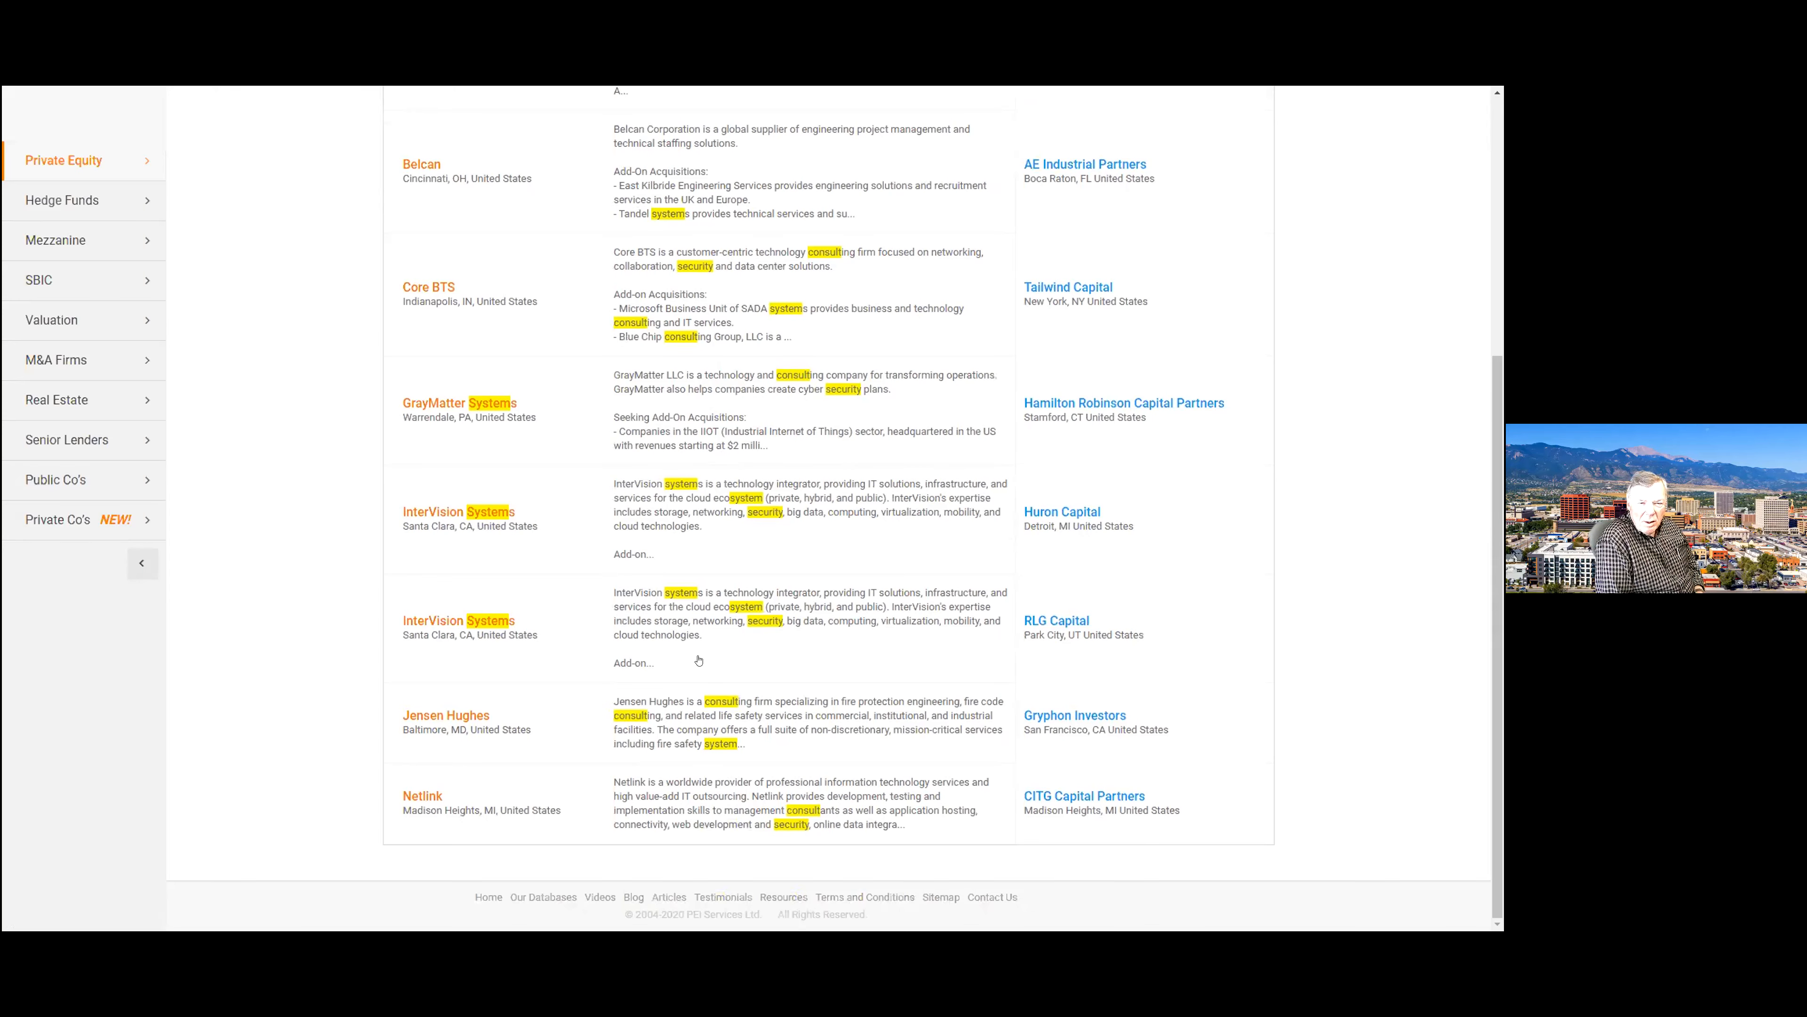
{"action": "scroll", "coordinate": [689, 443], "scroll_direction": "up", "scroll_amount": 5}
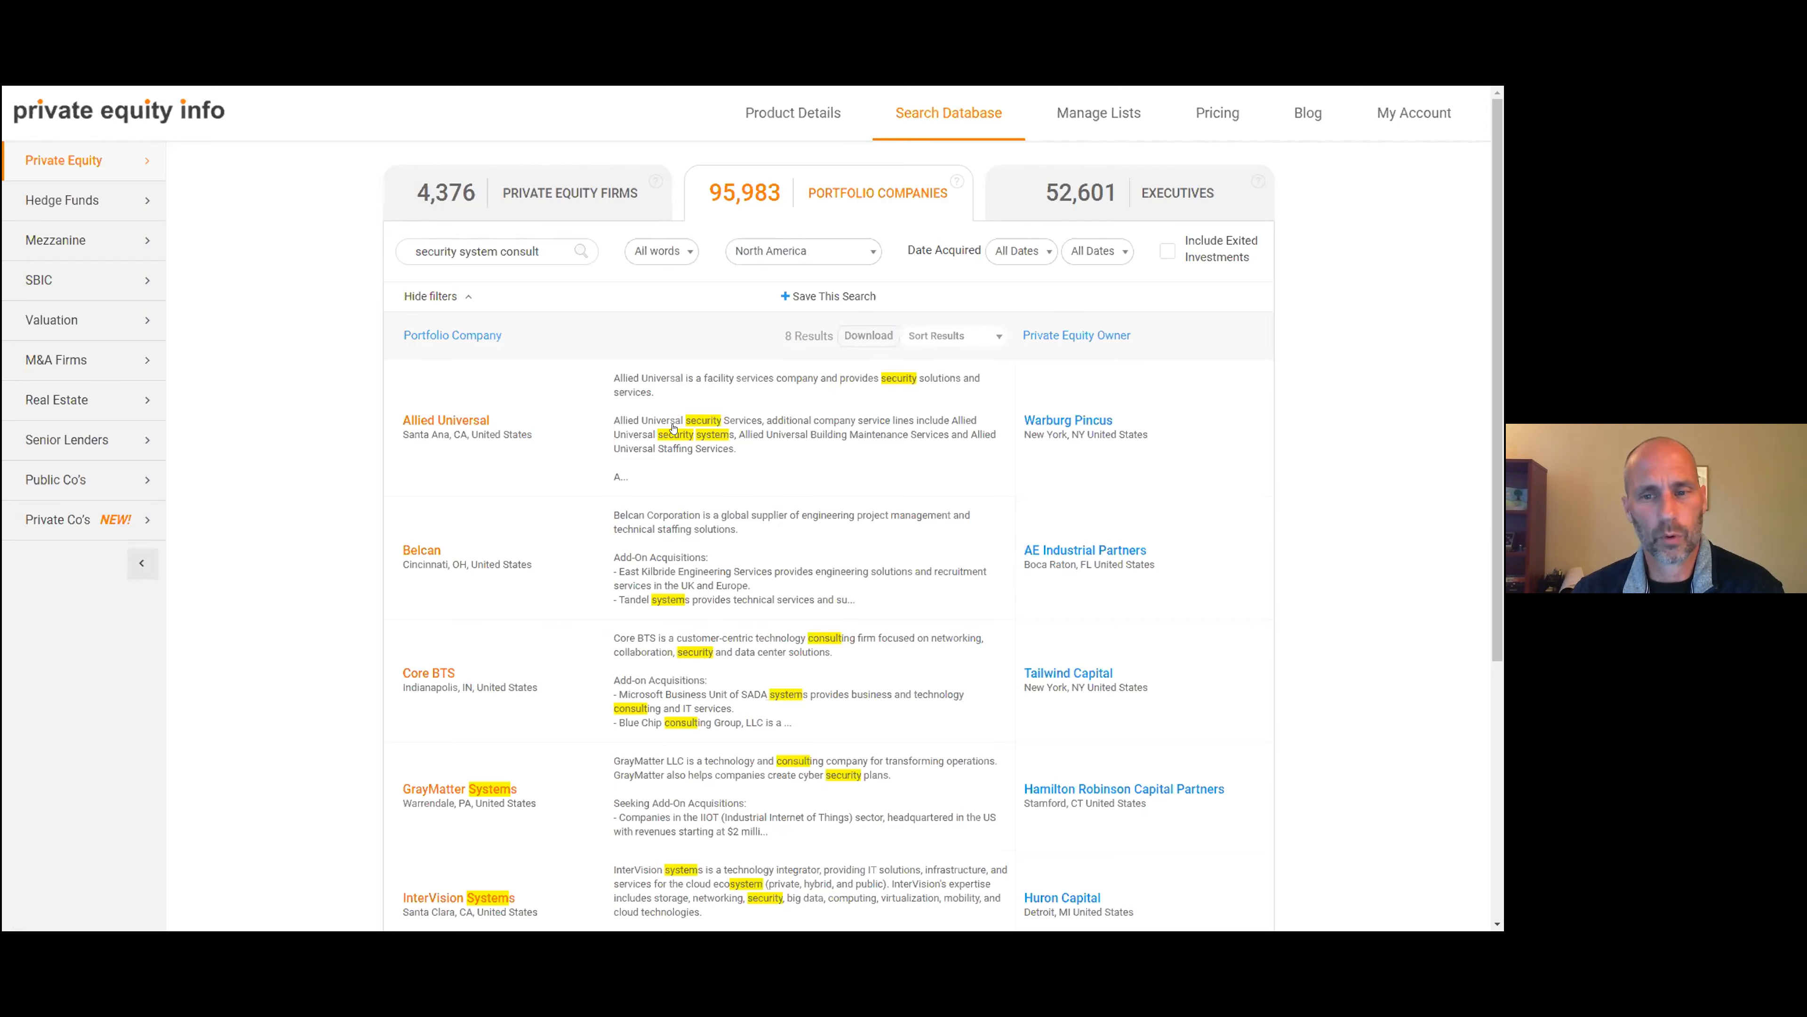
- Review Allied Universal's full business description and add-on acquisitions plus the firm details of its owner, Warburg Pincus, and collapse the record
{"action": "left_click", "coordinate": [886, 433]}
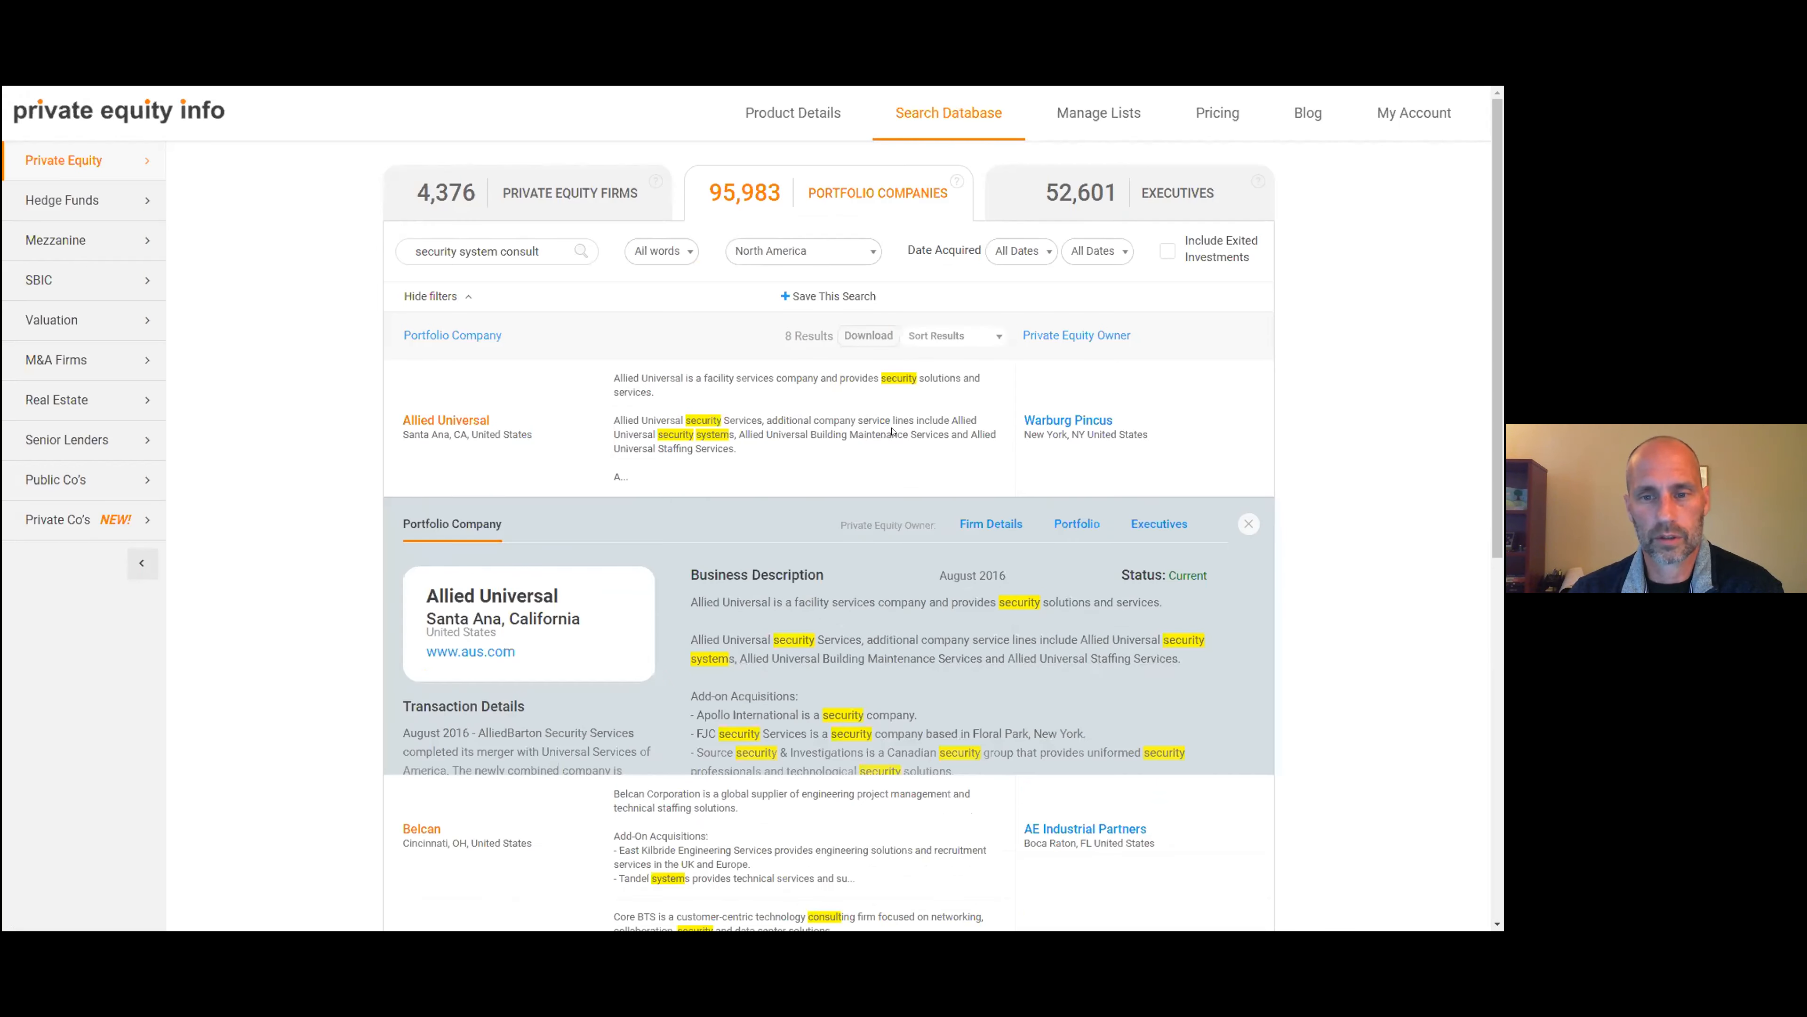
{"action": "left_click", "coordinate": [819, 651]}
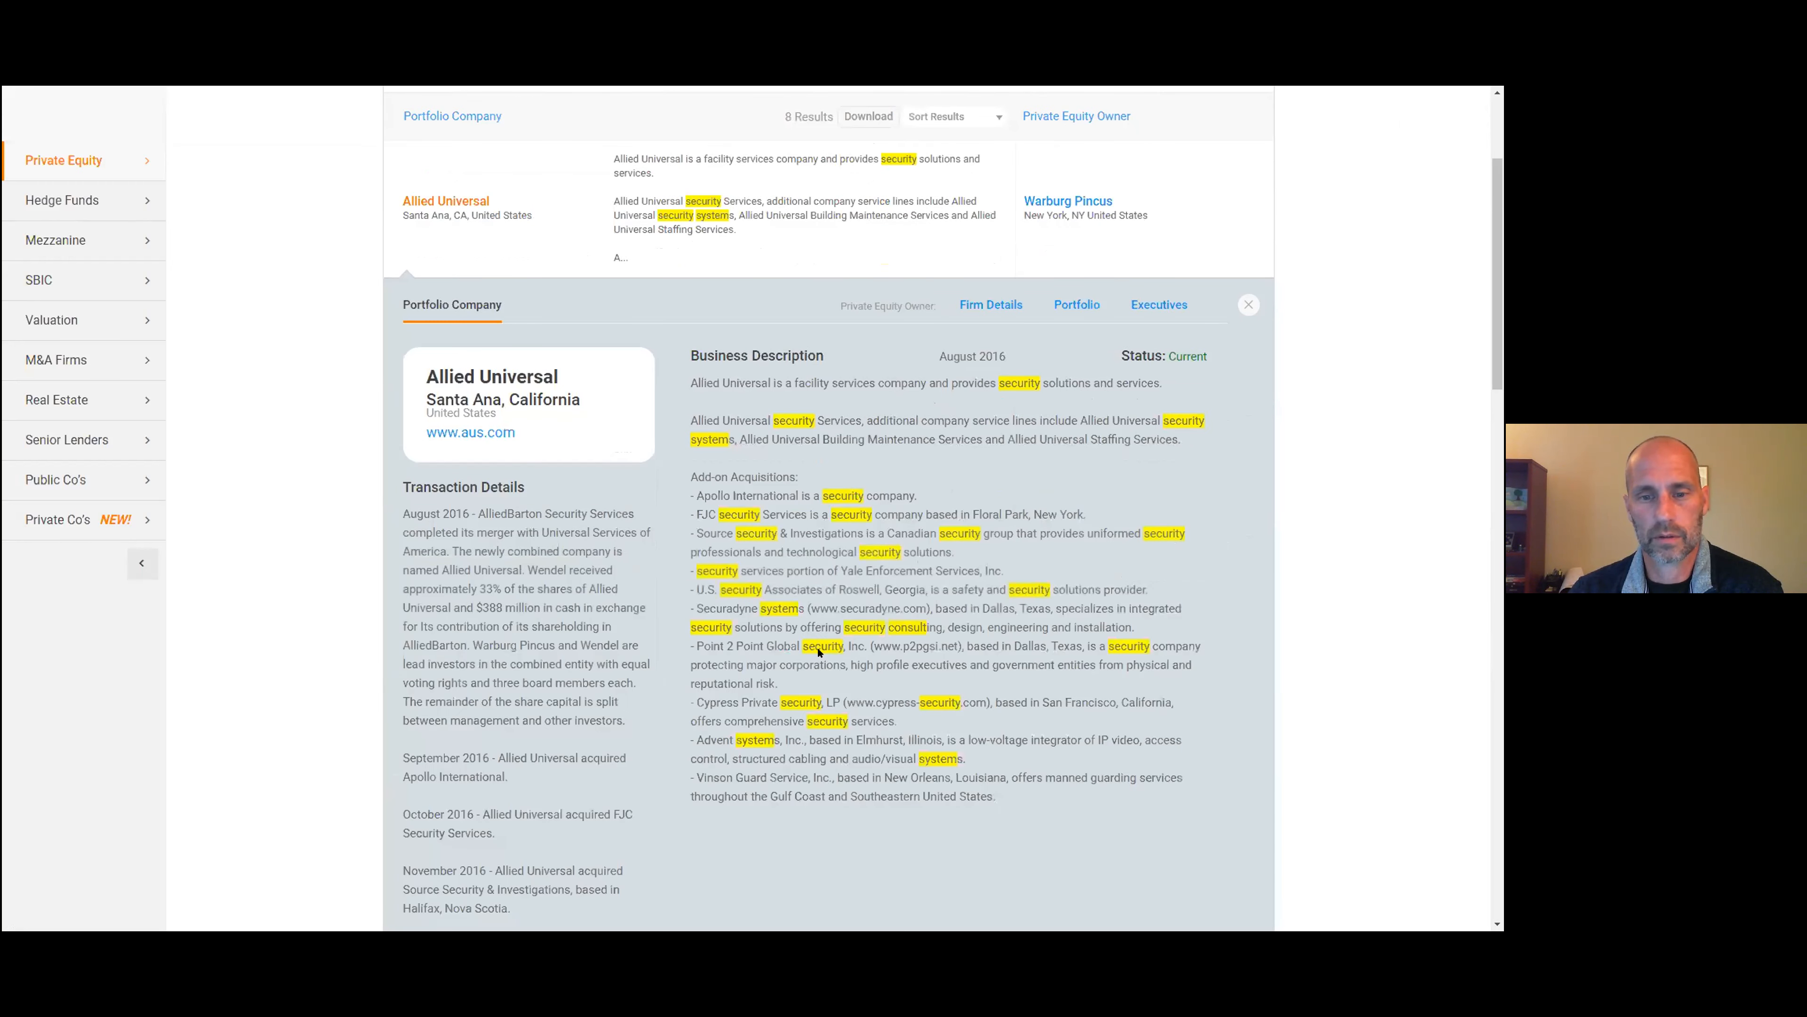
{"action": "scroll", "coordinate": [820, 647], "scroll_direction": "down", "scroll_amount": 1}
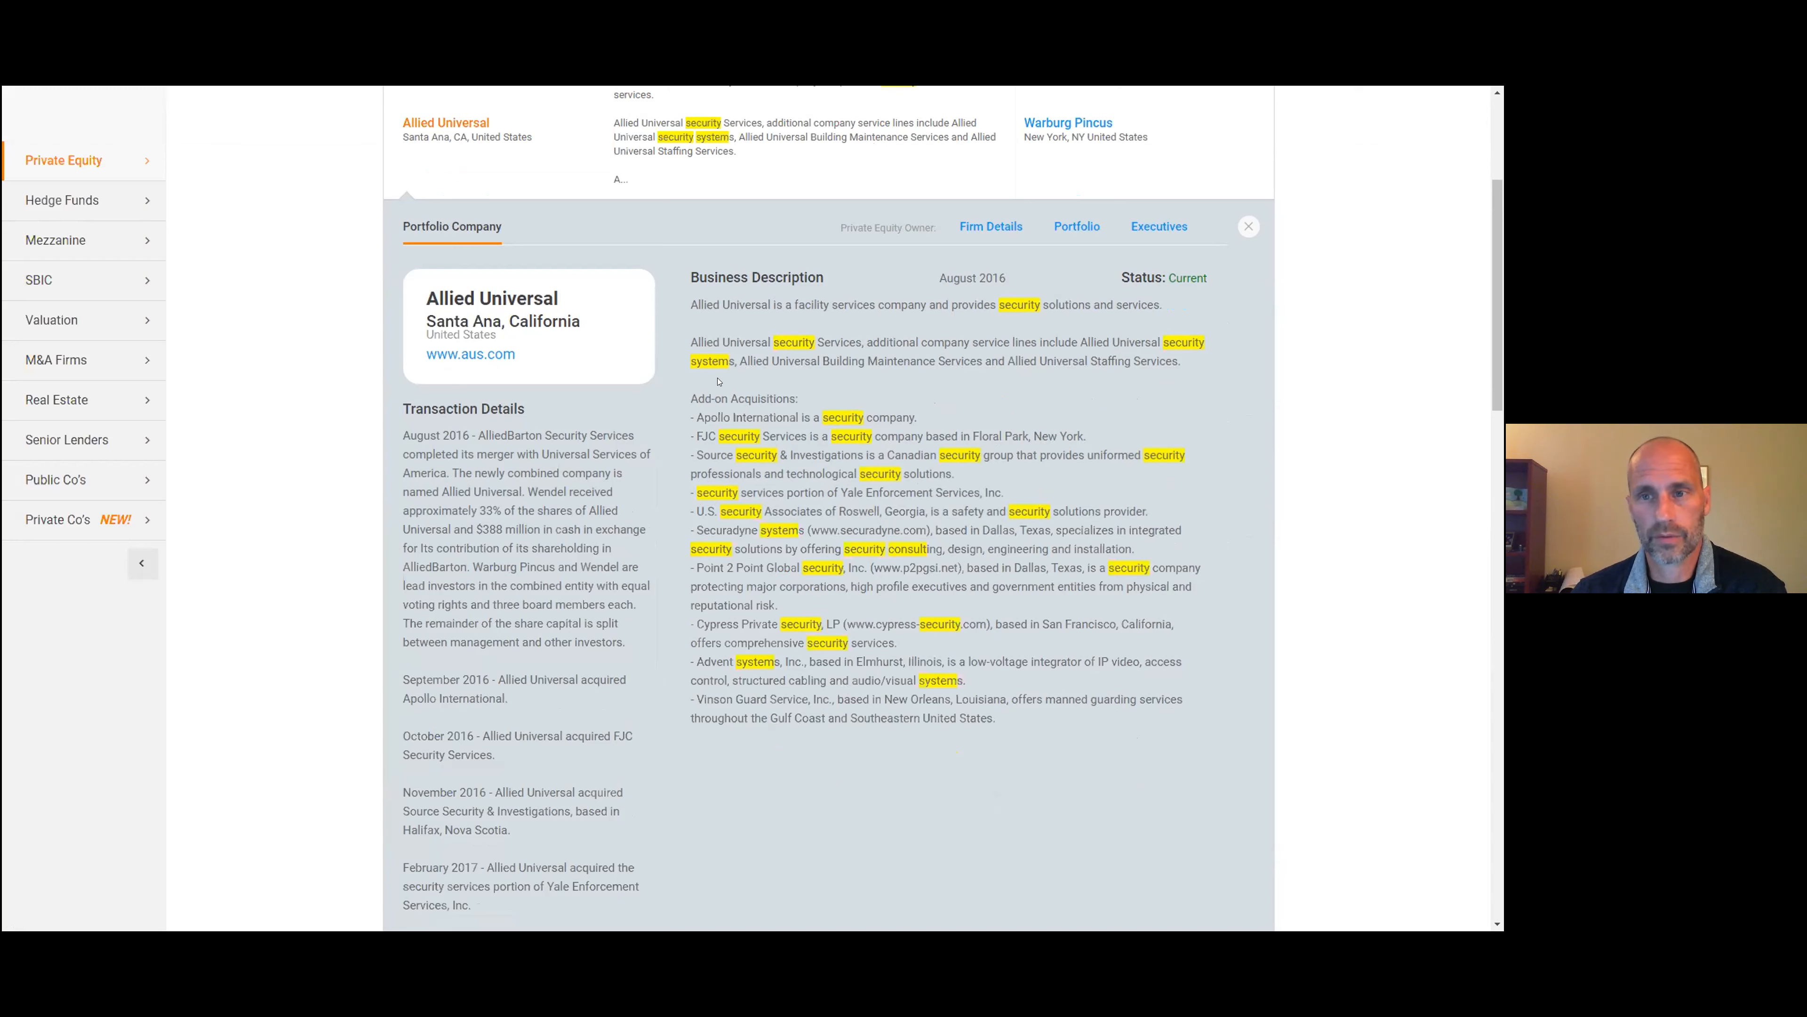
{"action": "scroll", "coordinate": [718, 382], "scroll_direction": "up", "scroll_amount": 1}
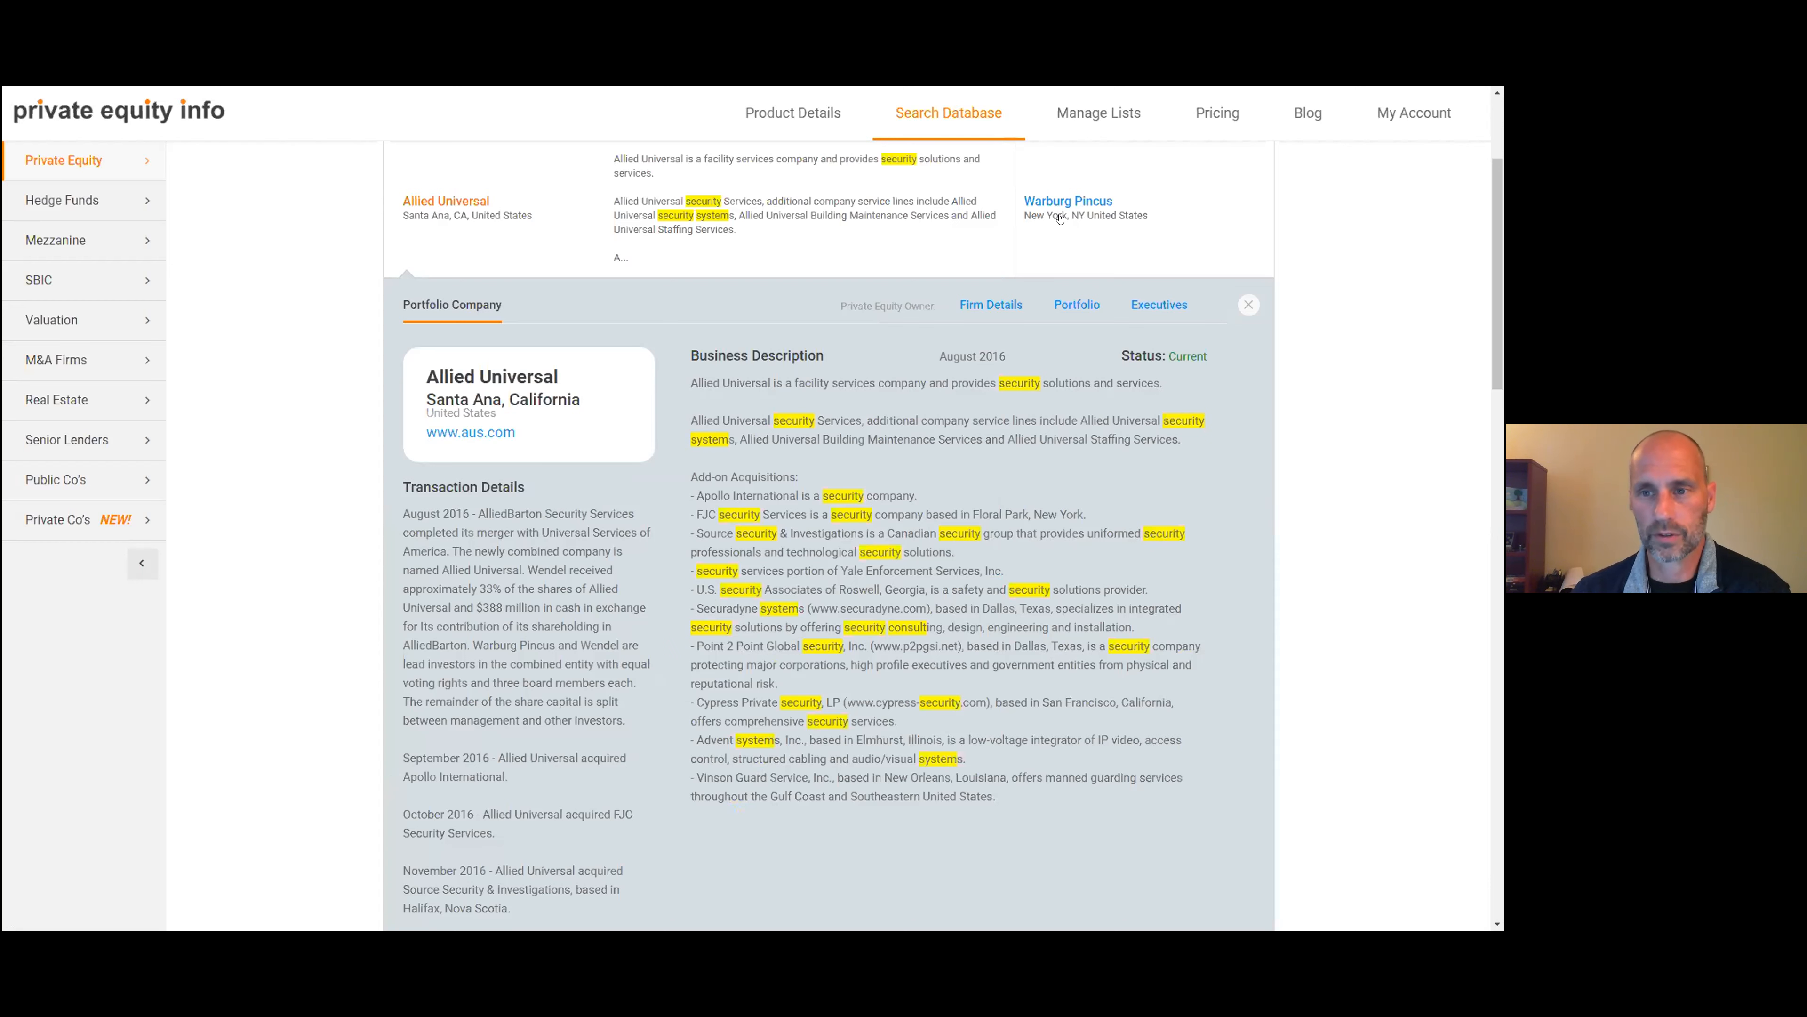
{"action": "left_click", "coordinate": [1001, 304]}
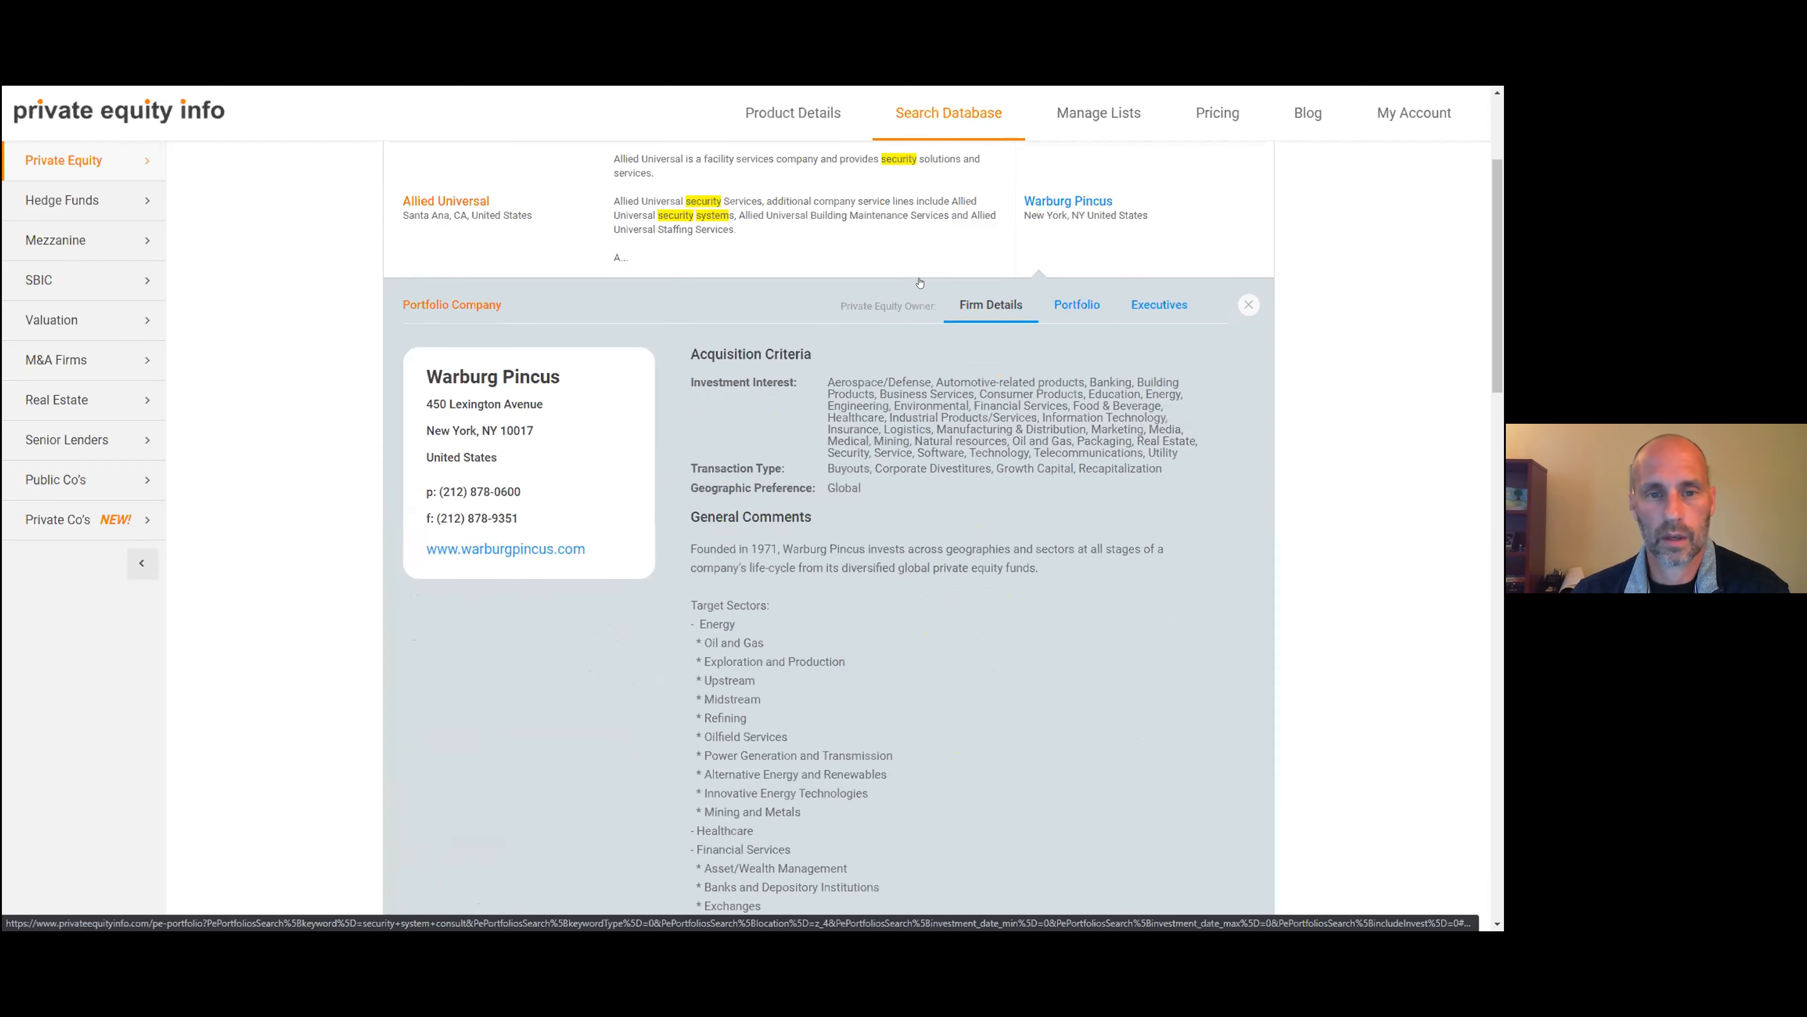
{"action": "left_click", "coordinate": [835, 220]}
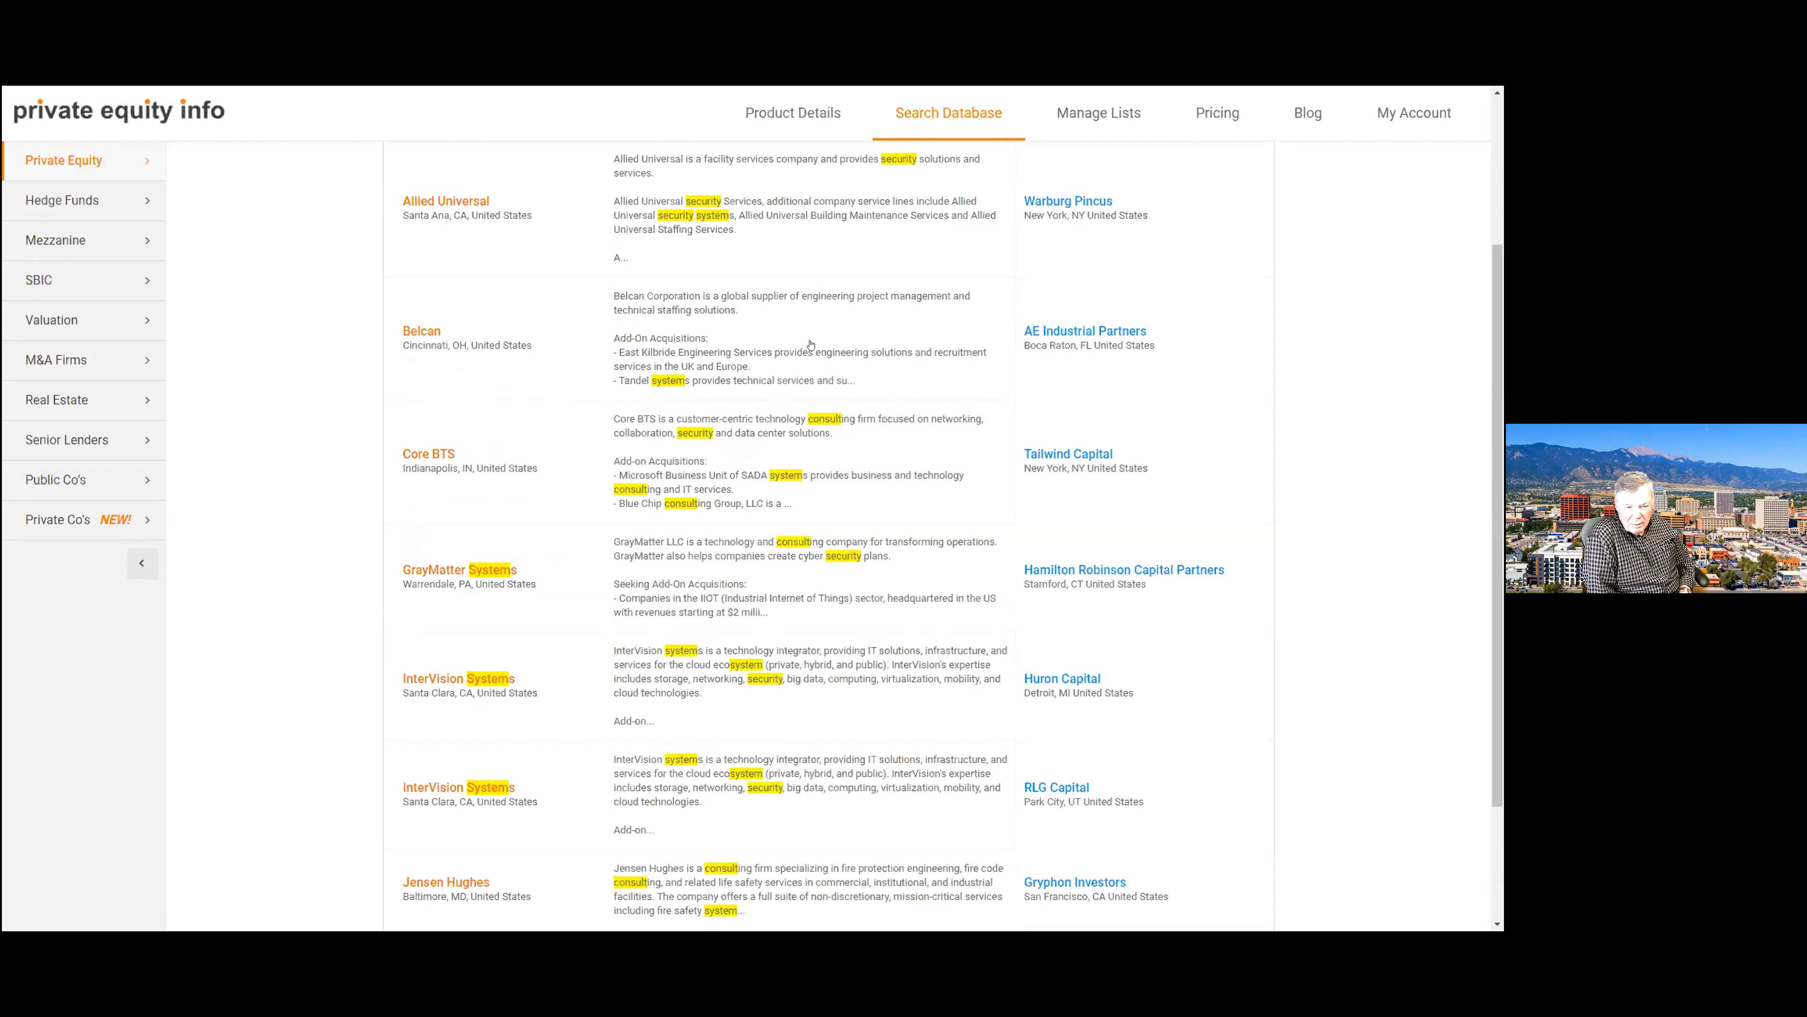
- Review Core BTS's full transaction details, and examine the acquisition criteria and target sectors of its owner, Tailwind Capital
{"action": "left_click", "coordinate": [798, 434]}
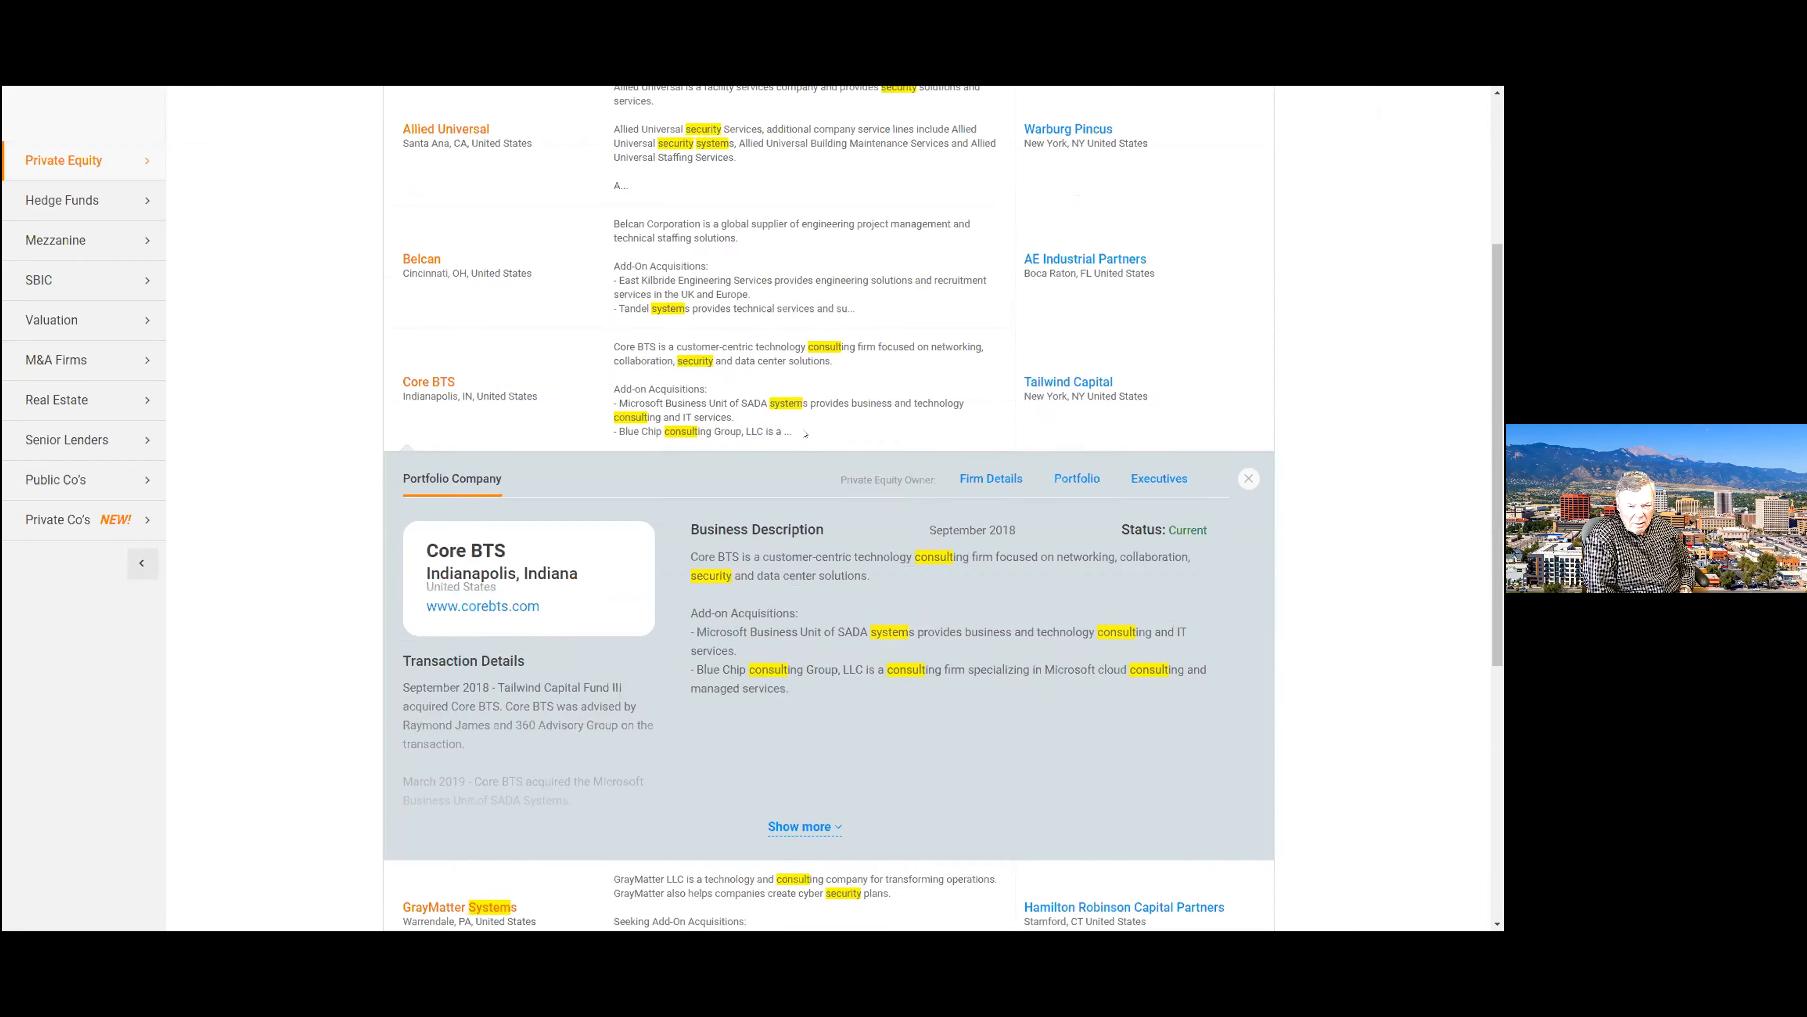
{"action": "left_click", "coordinate": [807, 634]}
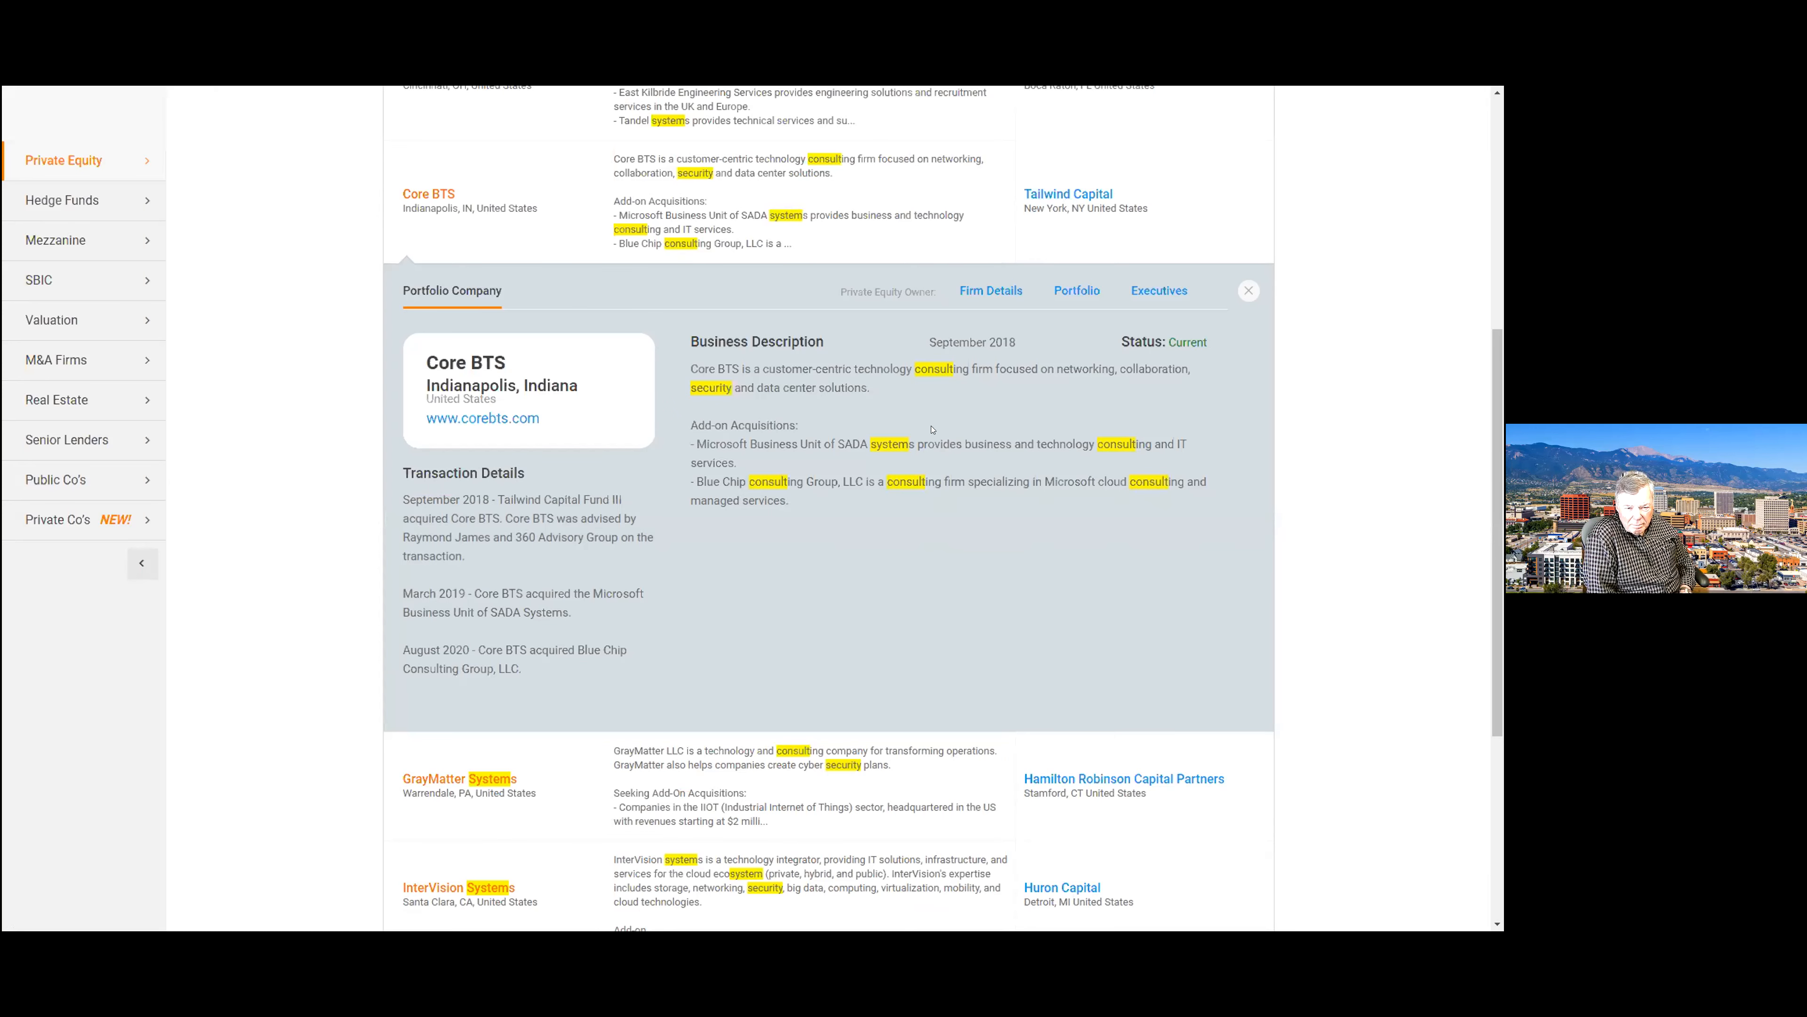
{"action": "left_click", "coordinate": [991, 290]}
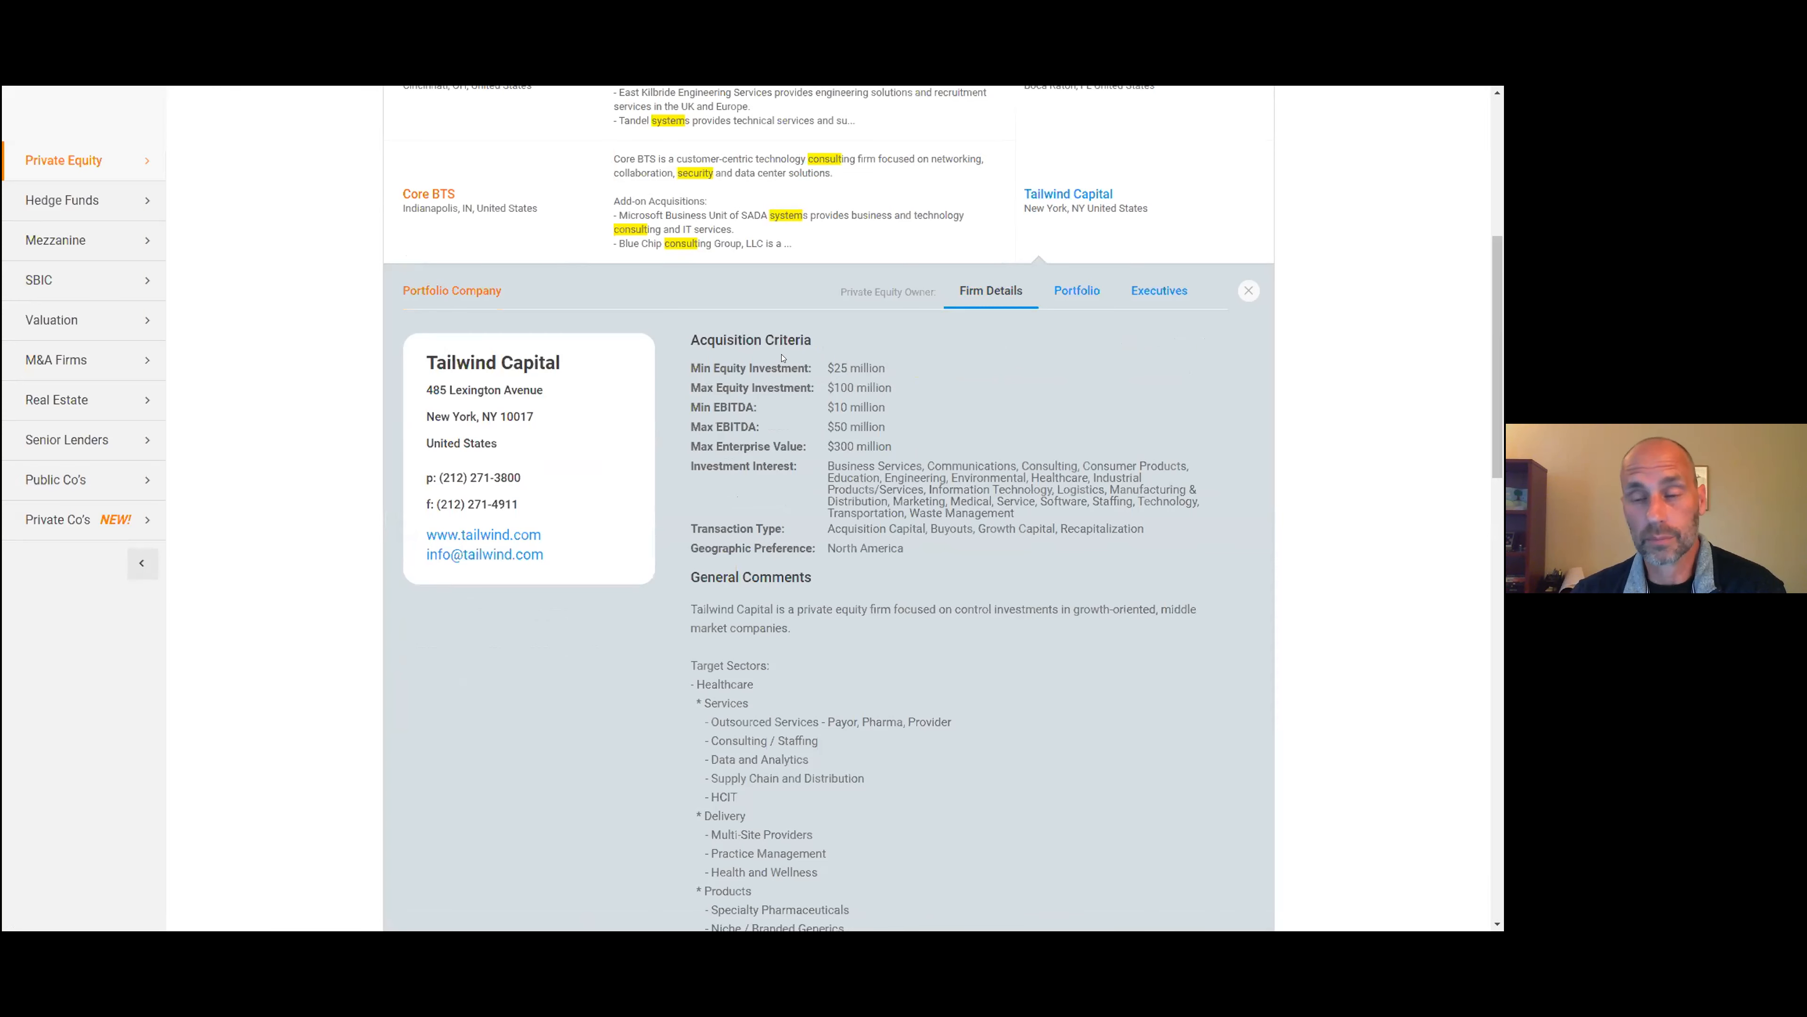
{"action": "scroll", "coordinate": [781, 357], "scroll_direction": "down", "scroll_amount": 10}
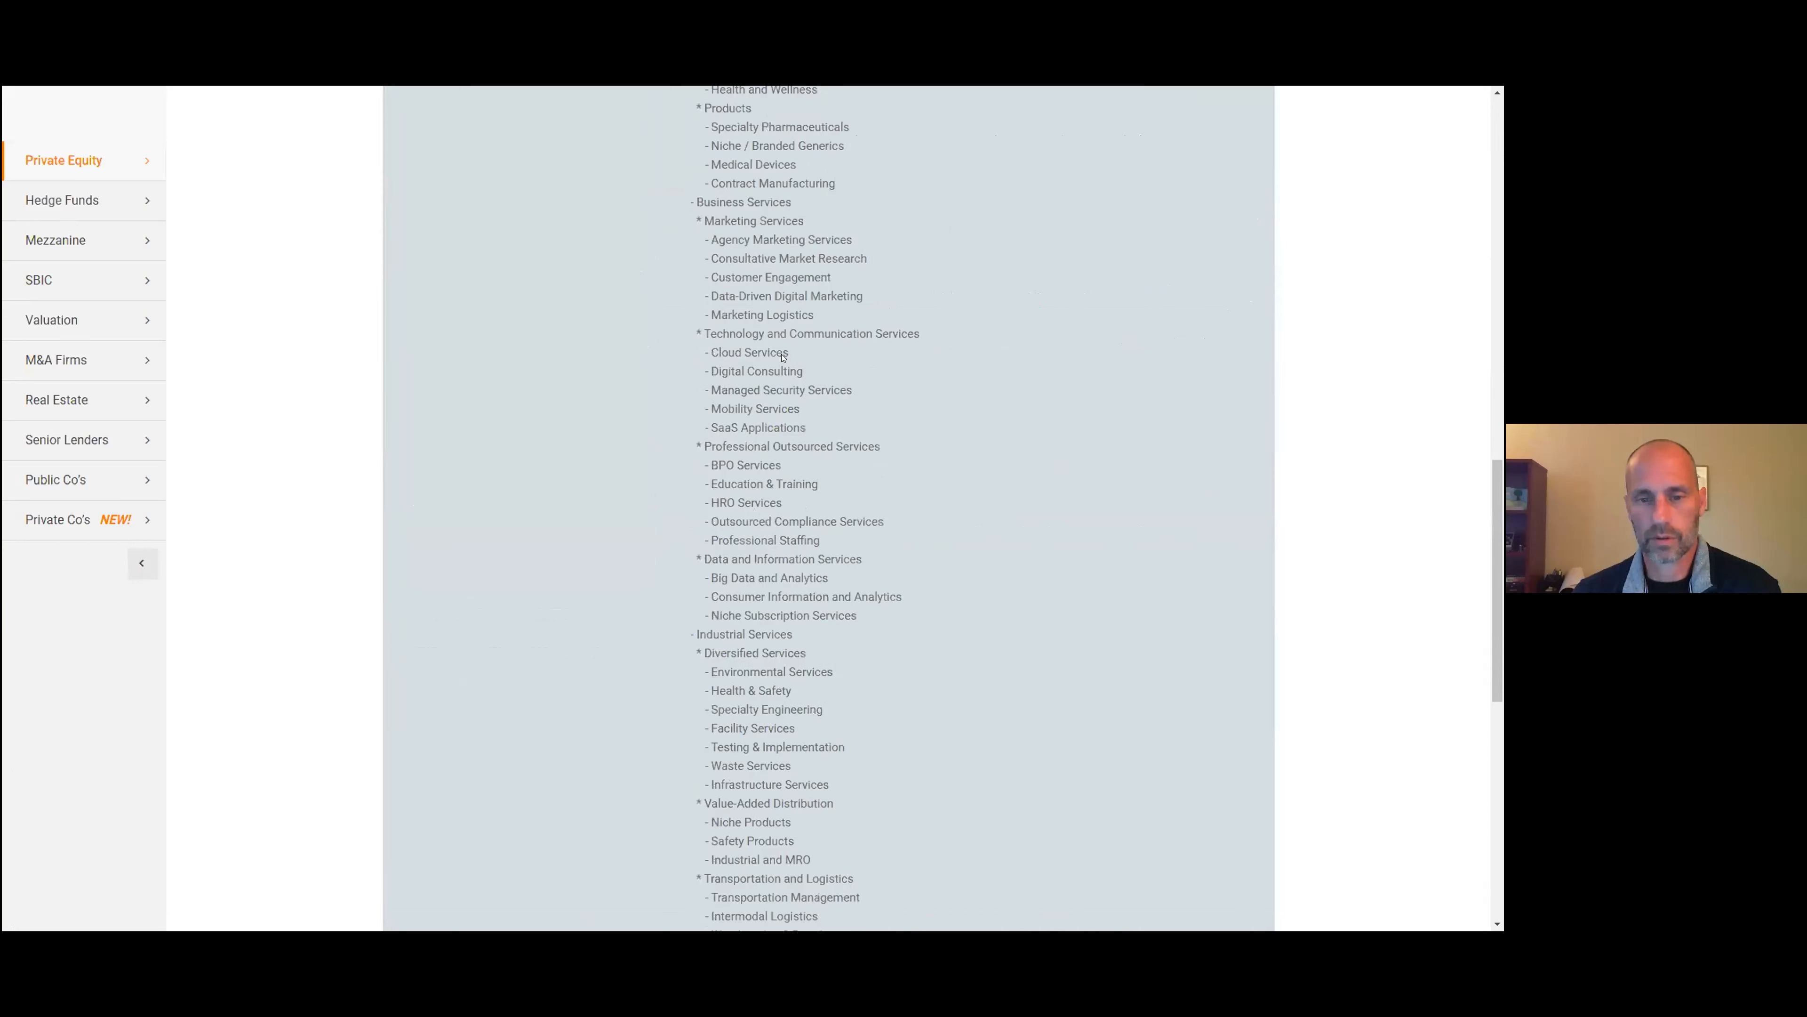
{"action": "scroll", "coordinate": [759, 414], "scroll_direction": "down", "scroll_amount": 4}
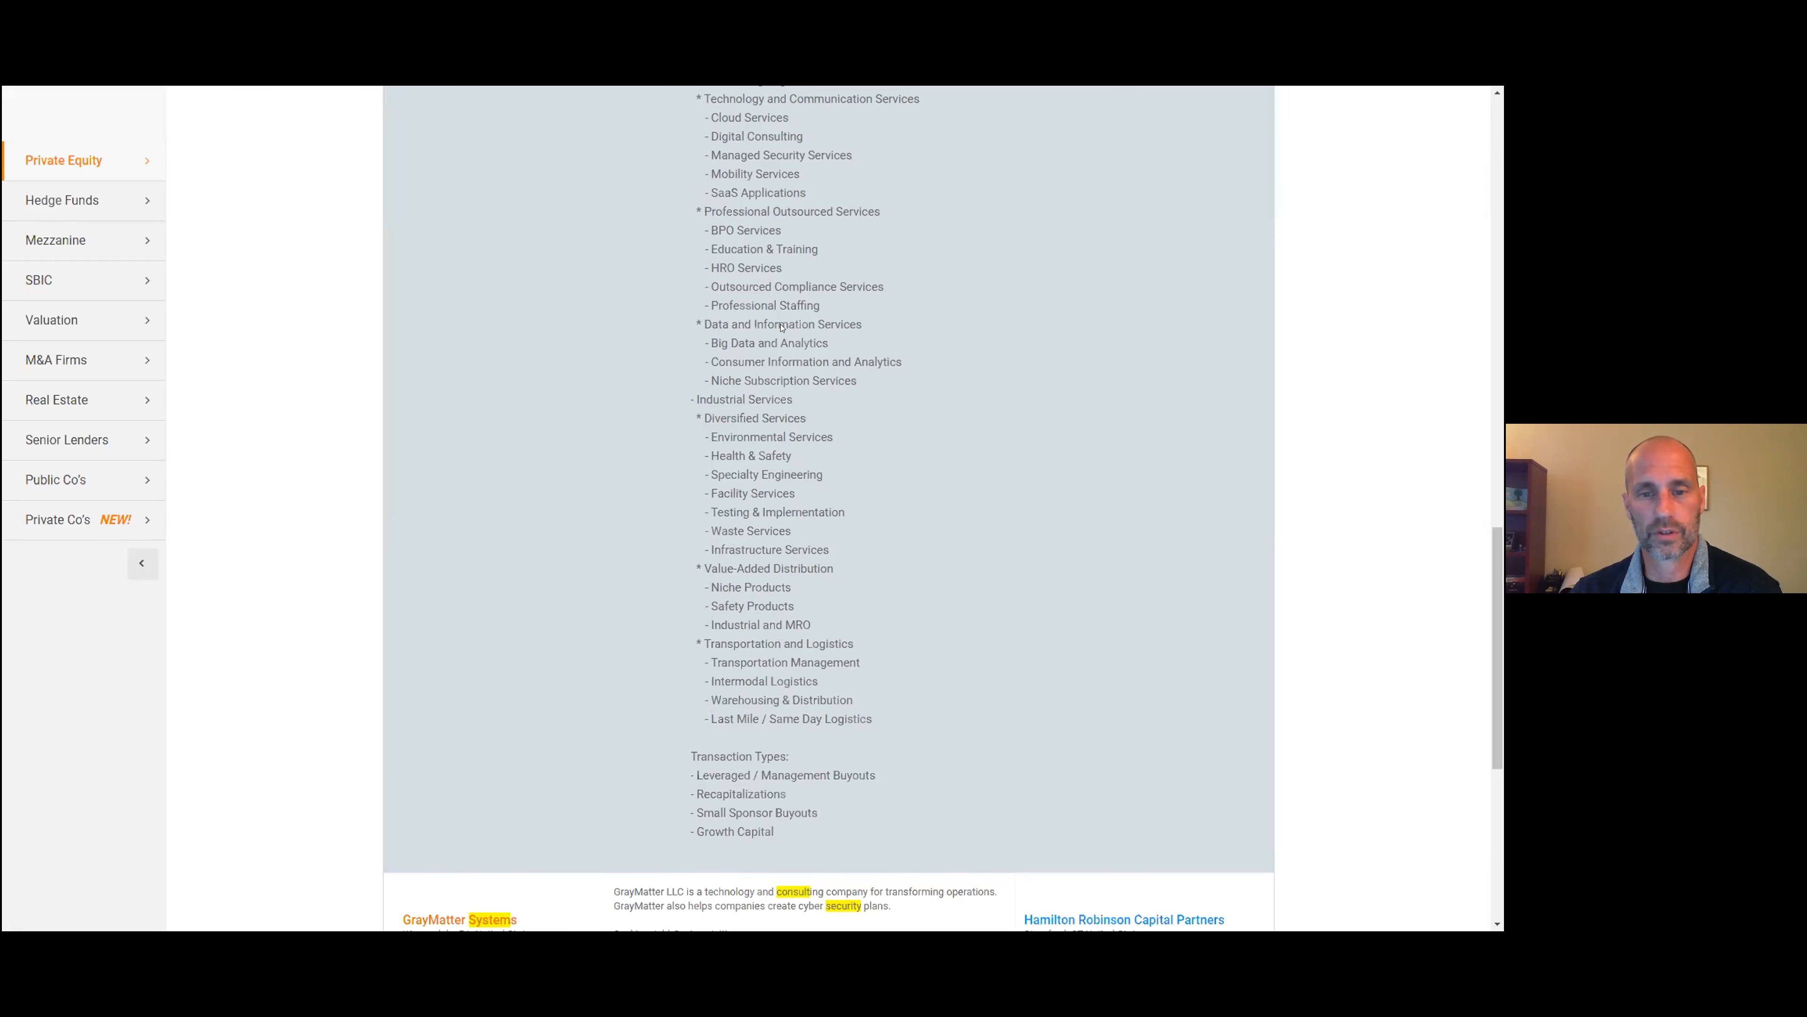
{"action": "scroll", "coordinate": [781, 326], "scroll_direction": "up", "scroll_amount": 2}
{"action": "scroll", "coordinate": [782, 328], "scroll_direction": "up", "scroll_amount": 2}
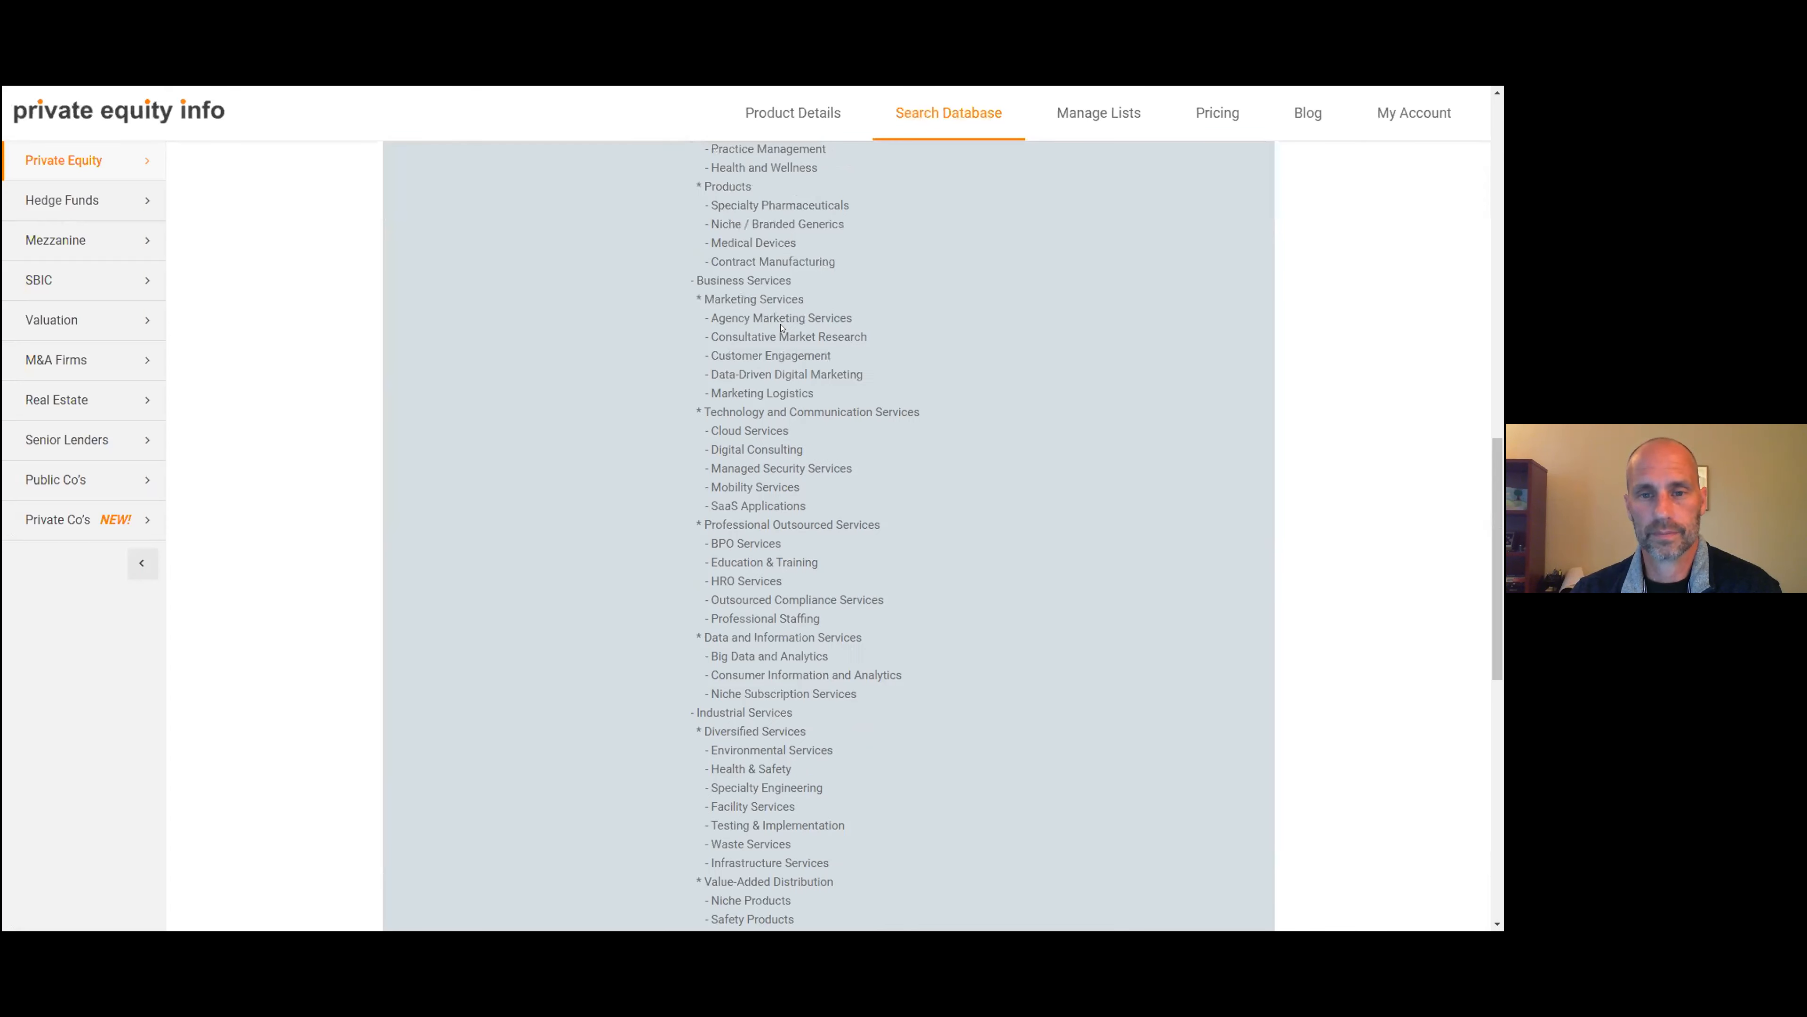
- Show the complete list of Tailwind Capital's executives and expand all of their biographies
{"action": "scroll", "coordinate": [781, 327], "scroll_direction": "up", "scroll_amount": 9}
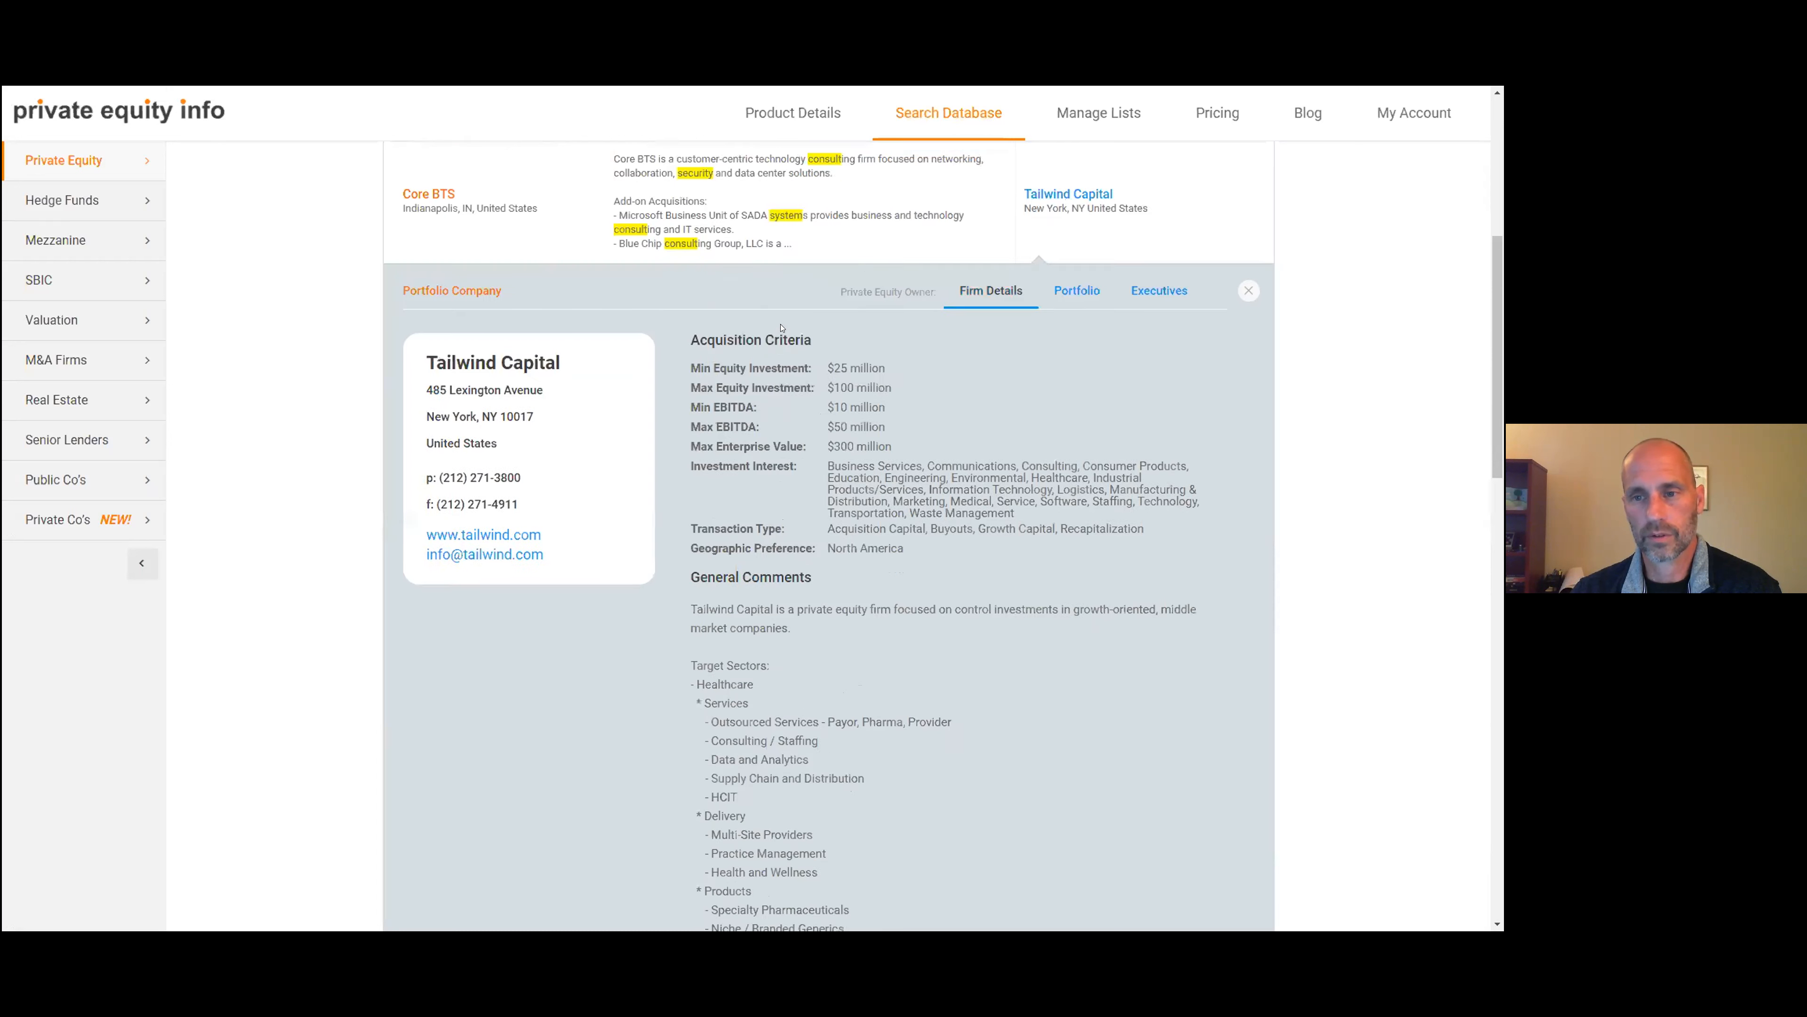
{"action": "left_click", "coordinate": [1160, 297]}
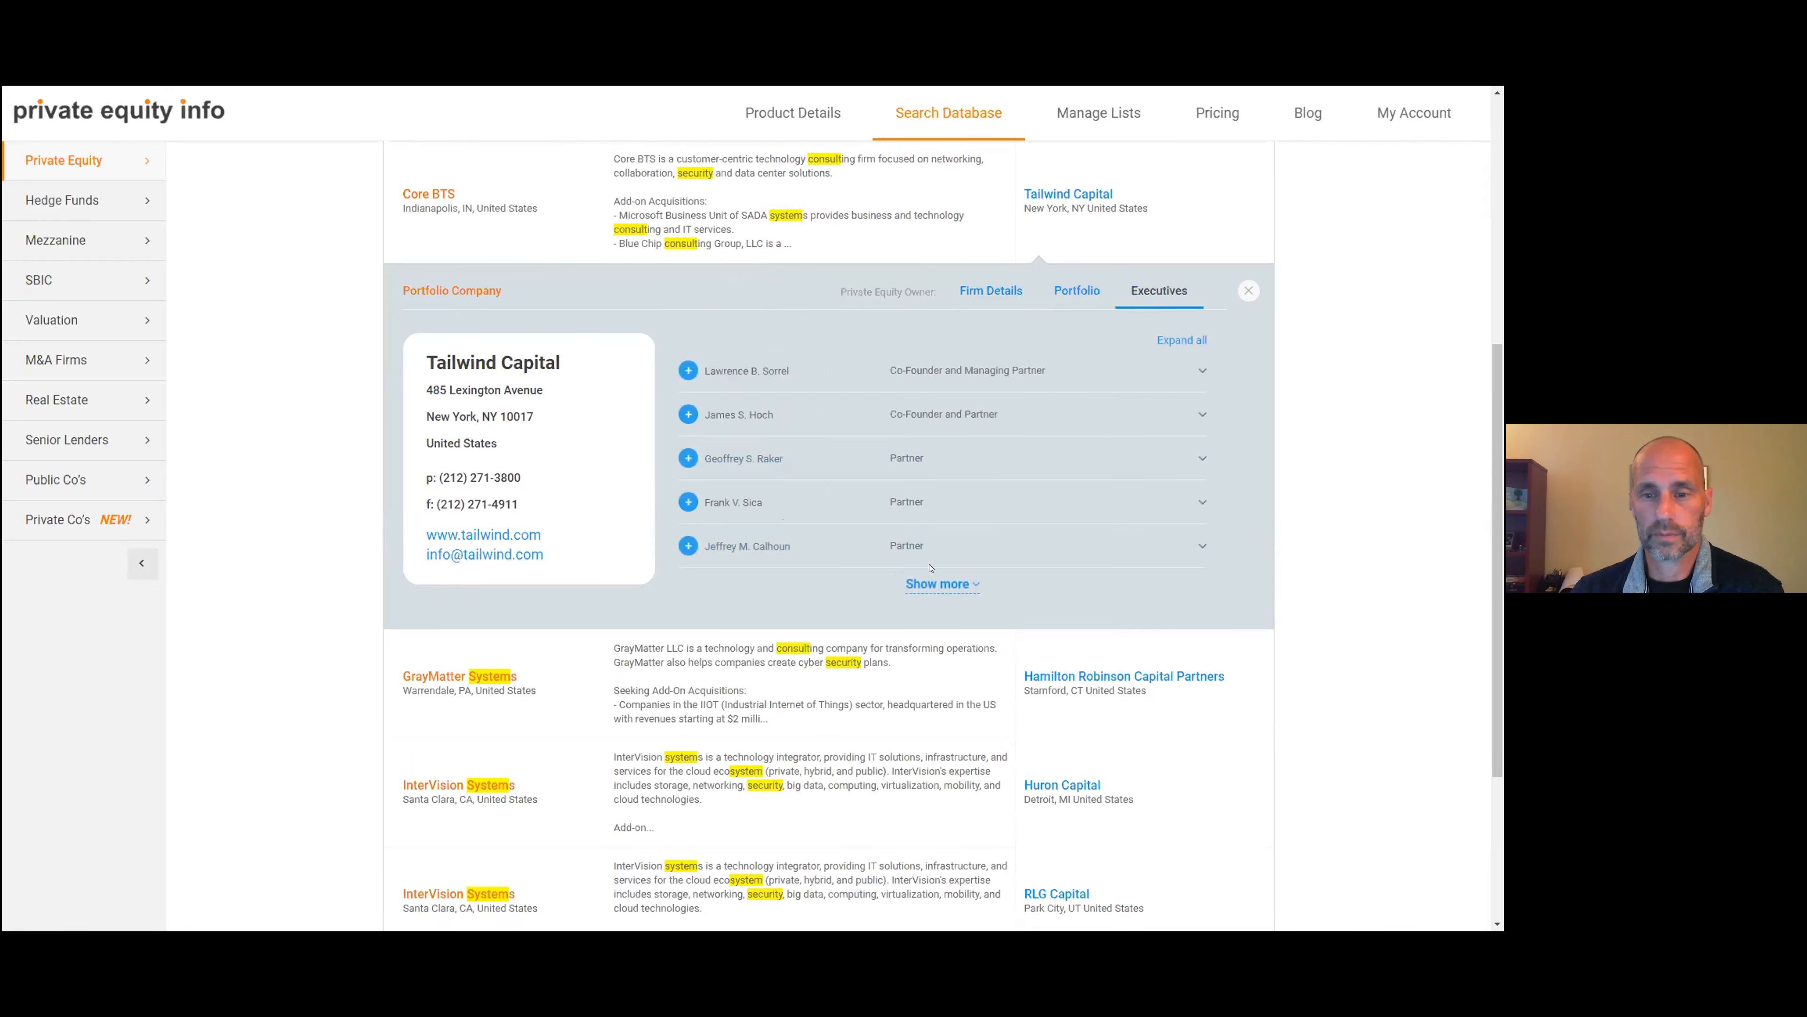
{"action": "left_click", "coordinate": [931, 581]}
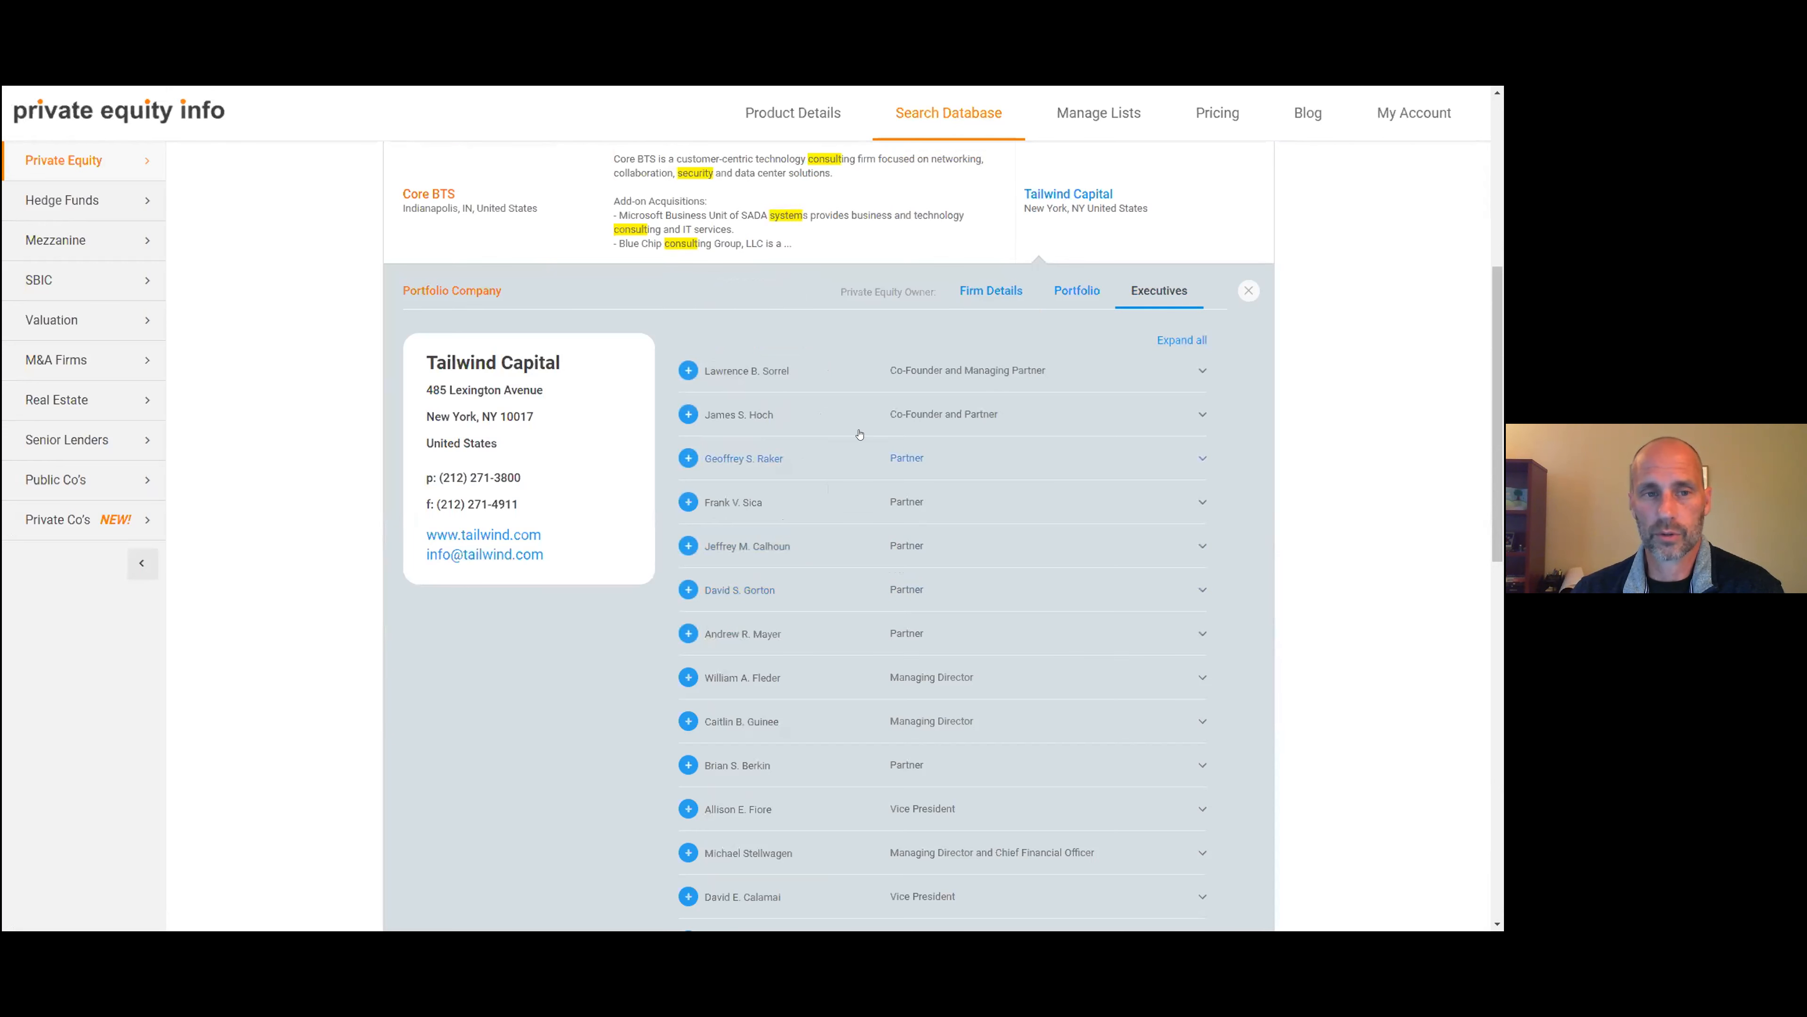
{"action": "left_click", "coordinate": [1181, 341]}
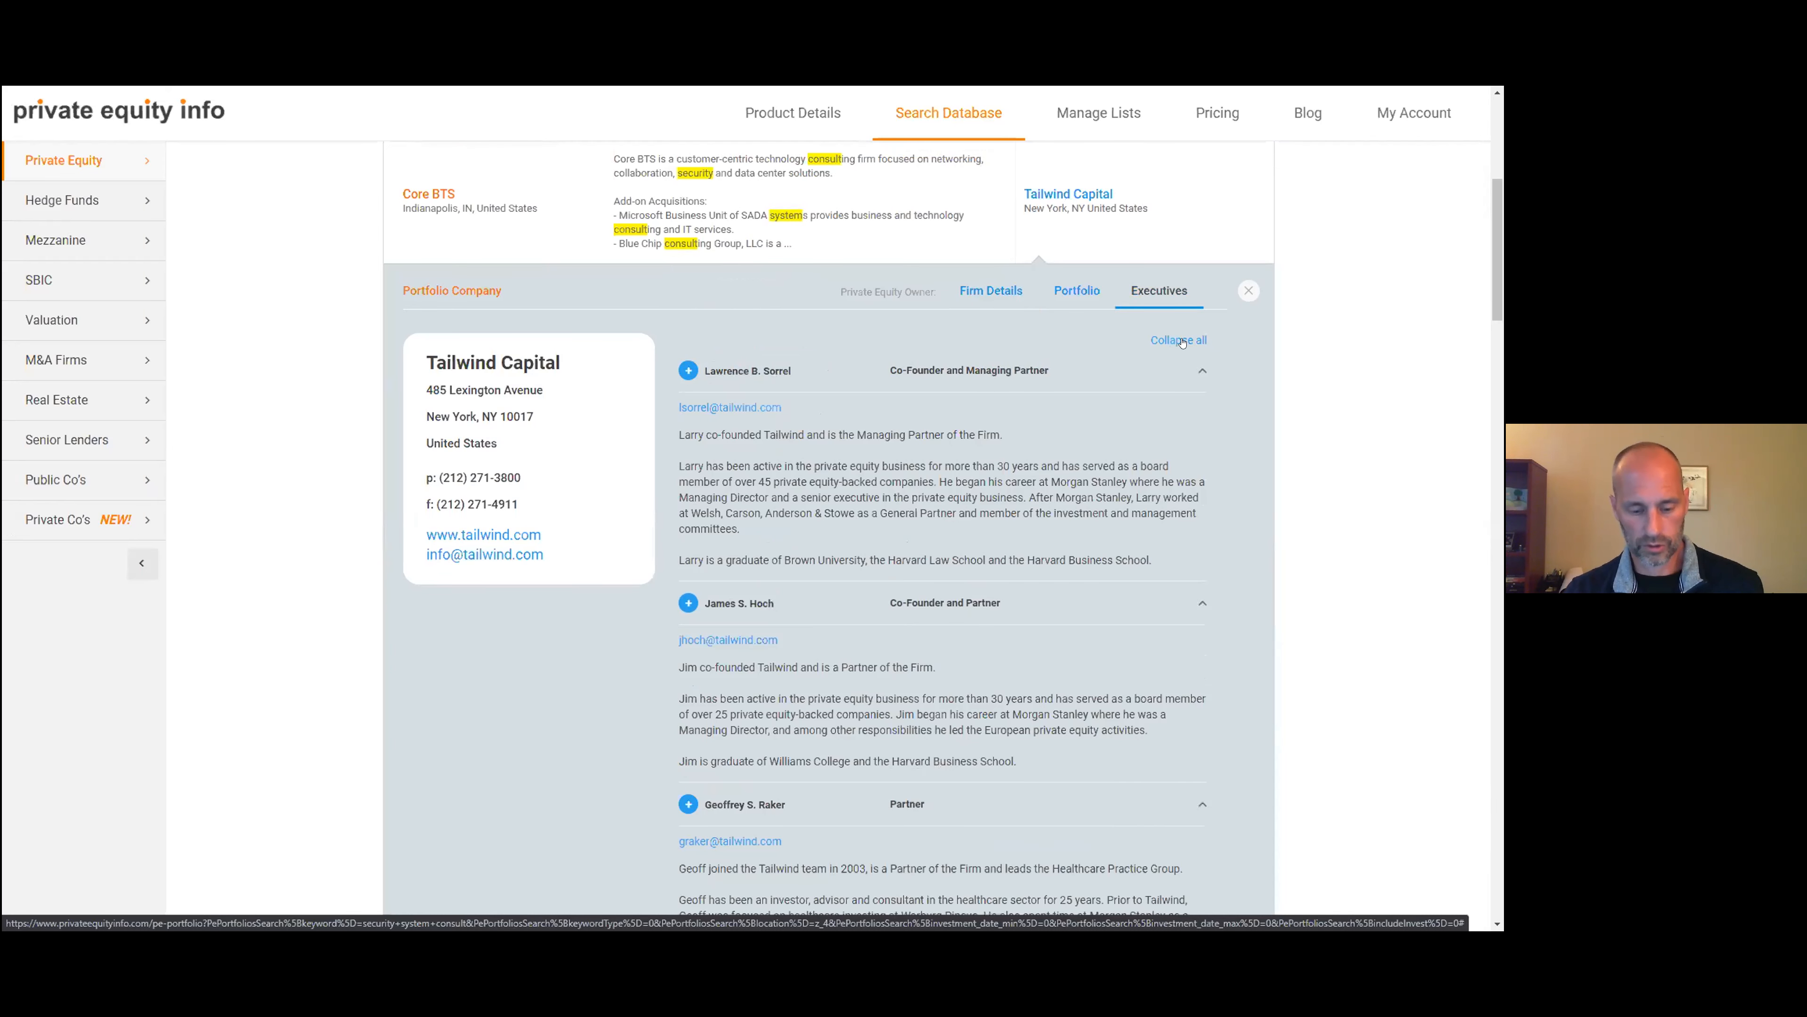
- Search the page for "core", read through the Tailwind Capital executives' biographies for their investment focus, and collapse the record
{"action": "key", "text": "ctrl+f"}
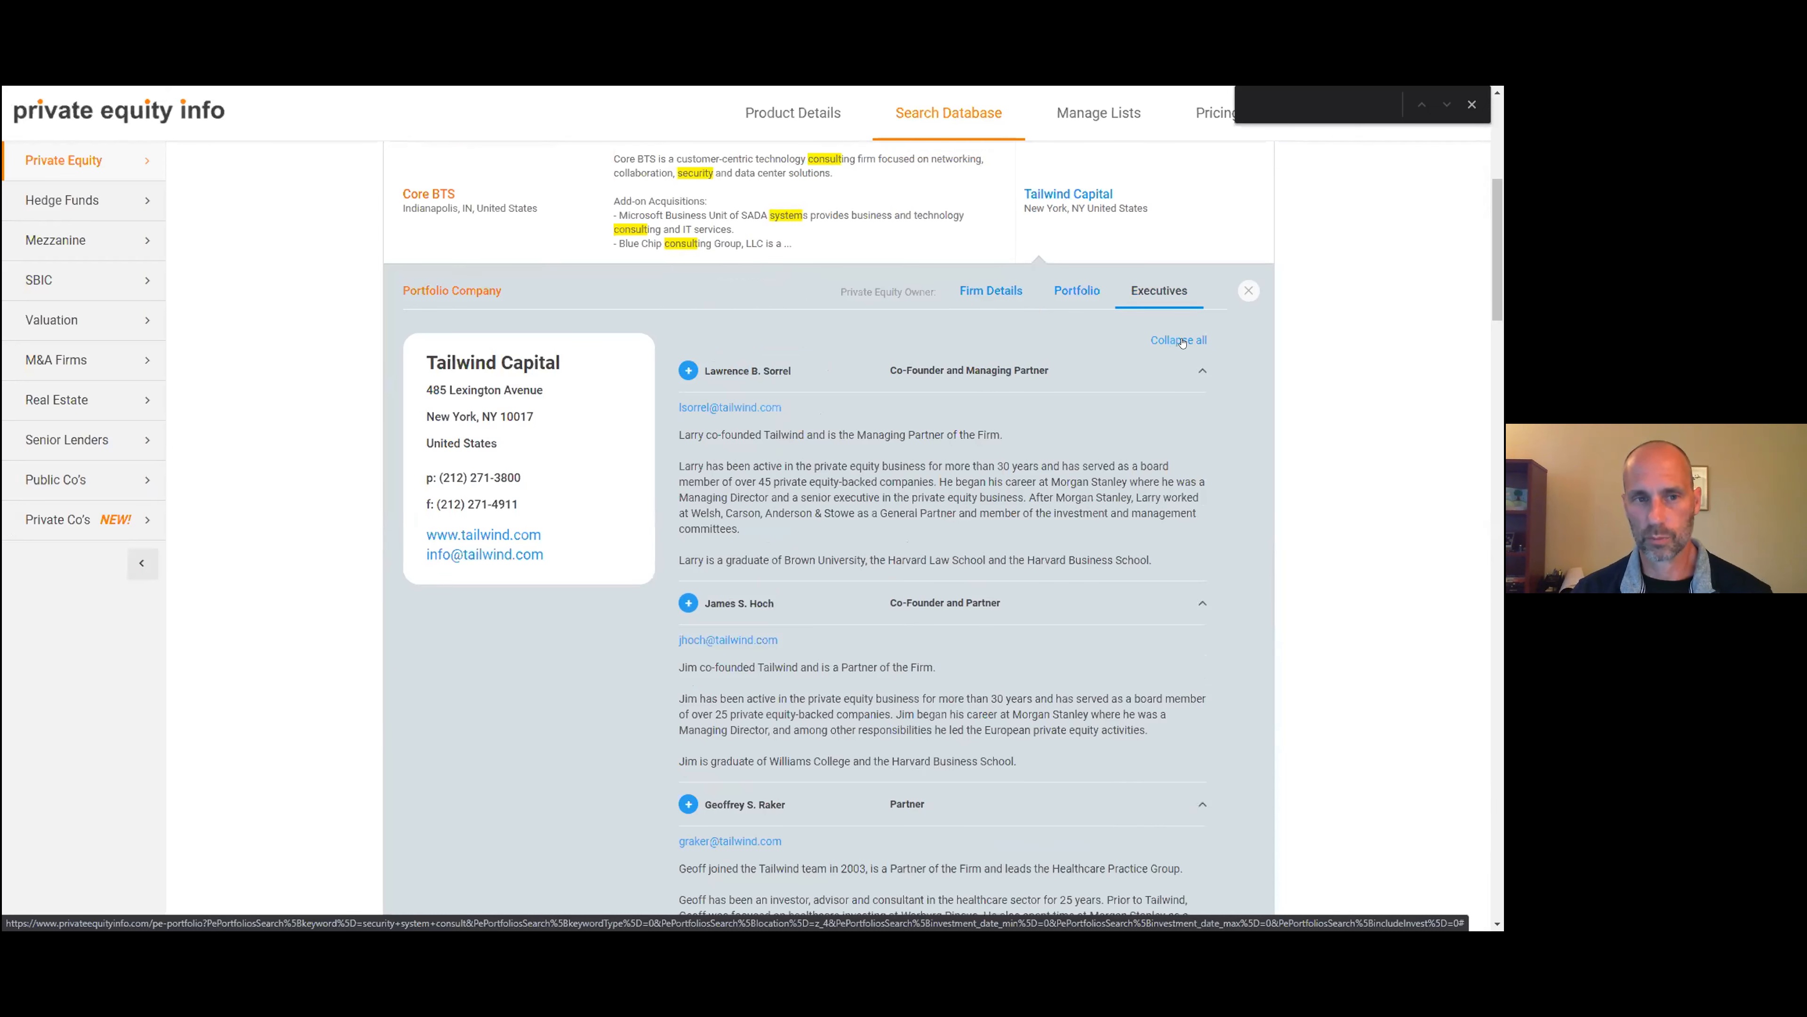
{"action": "type", "text": "core"}
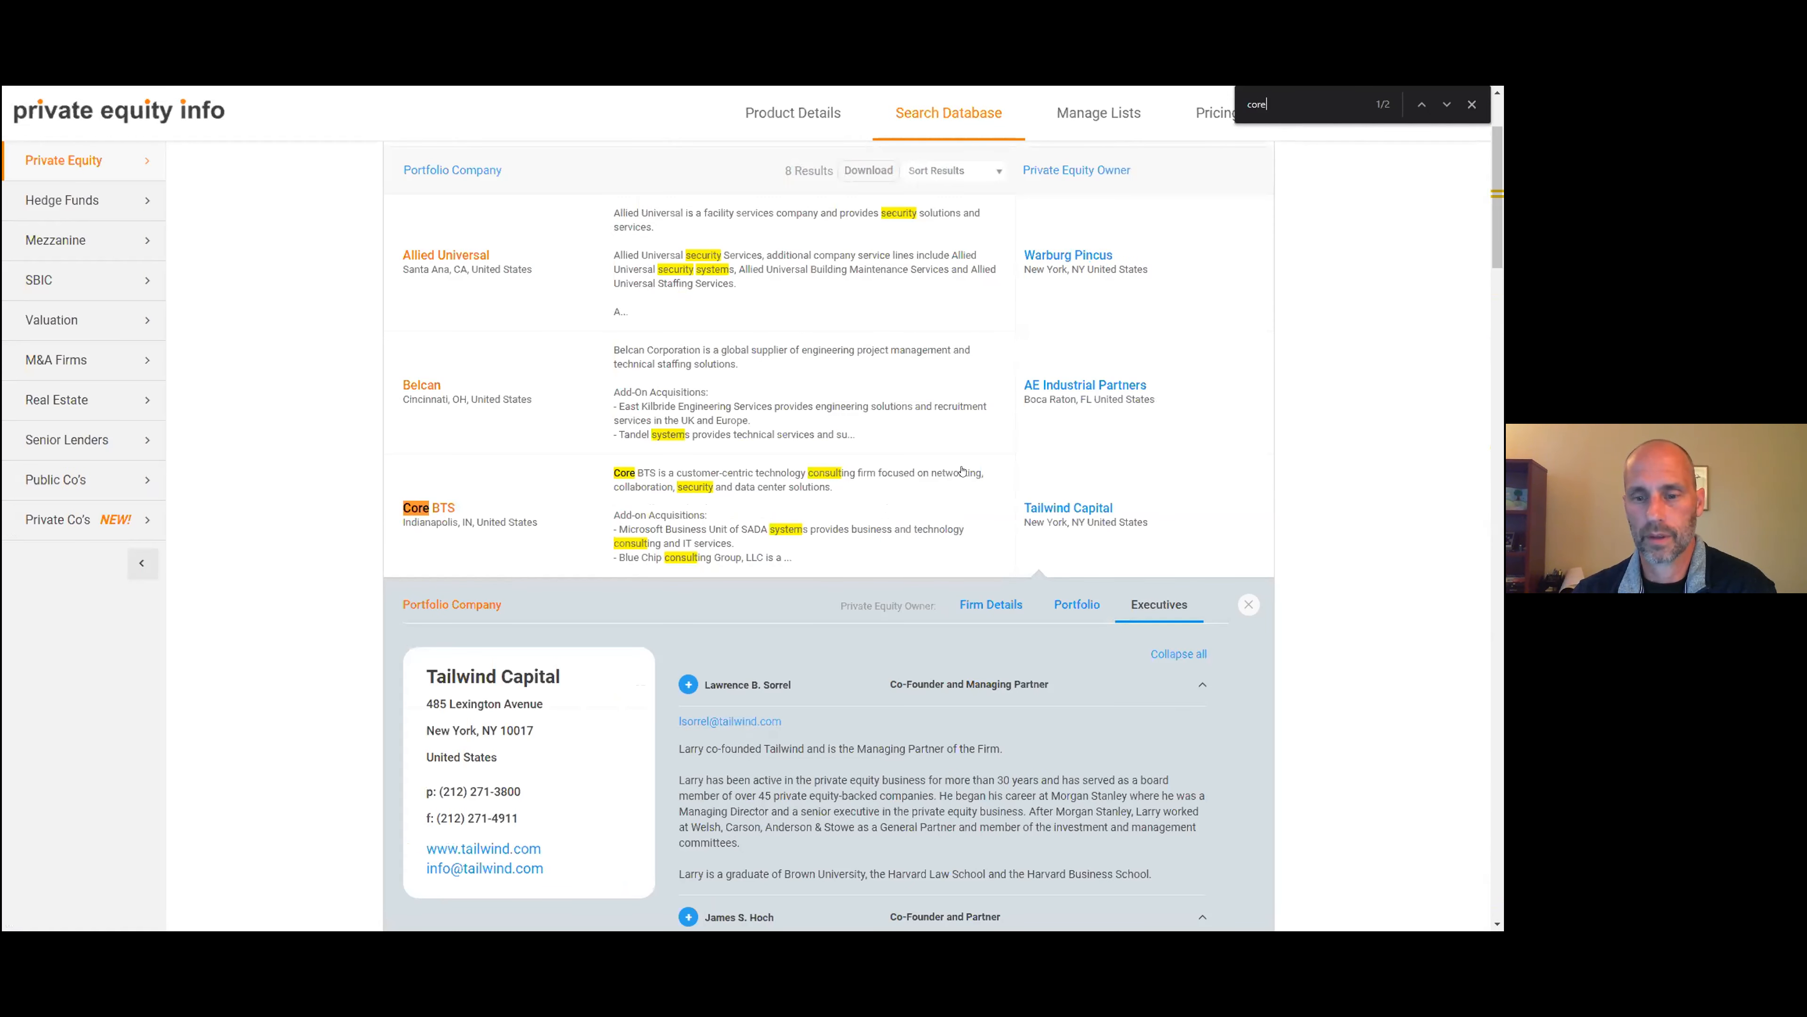
{"action": "scroll", "coordinate": [962, 471], "scroll_direction": "down", "scroll_amount": 8}
{"action": "scroll", "coordinate": [962, 471], "scroll_direction": "down", "scroll_amount": 20}
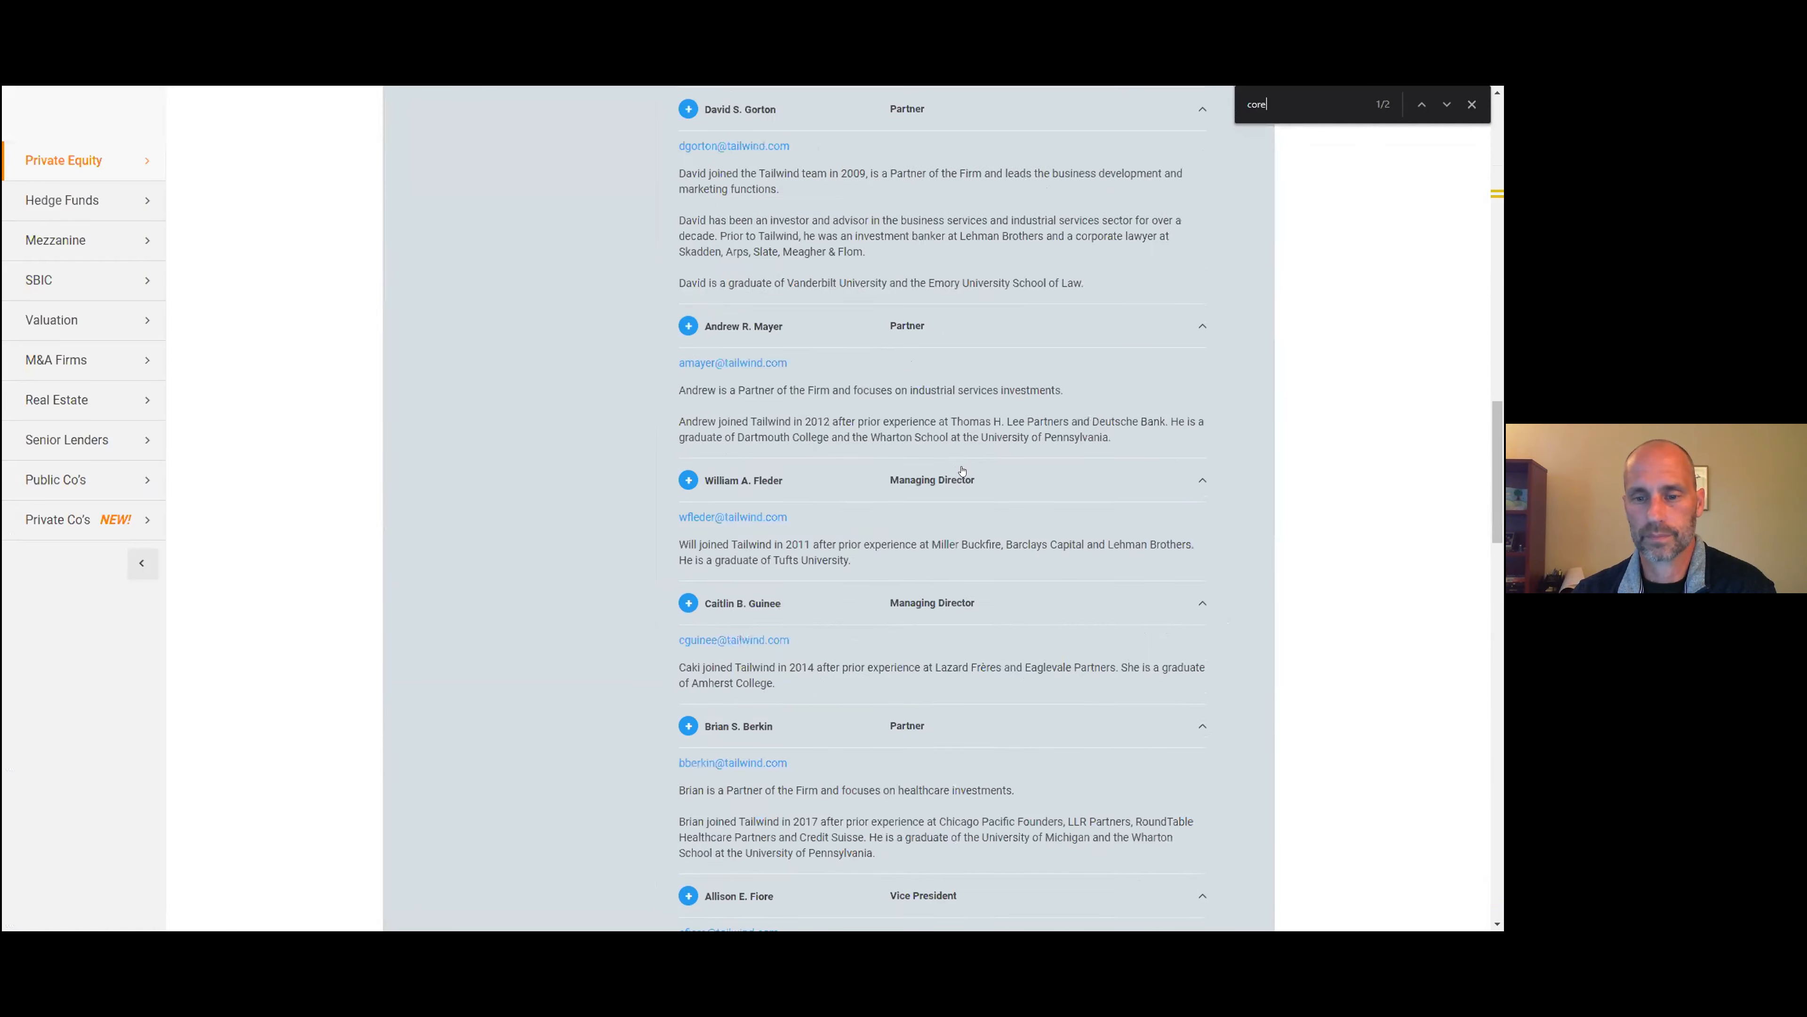
{"action": "scroll", "coordinate": [962, 471], "scroll_direction": "down", "scroll_amount": 15}
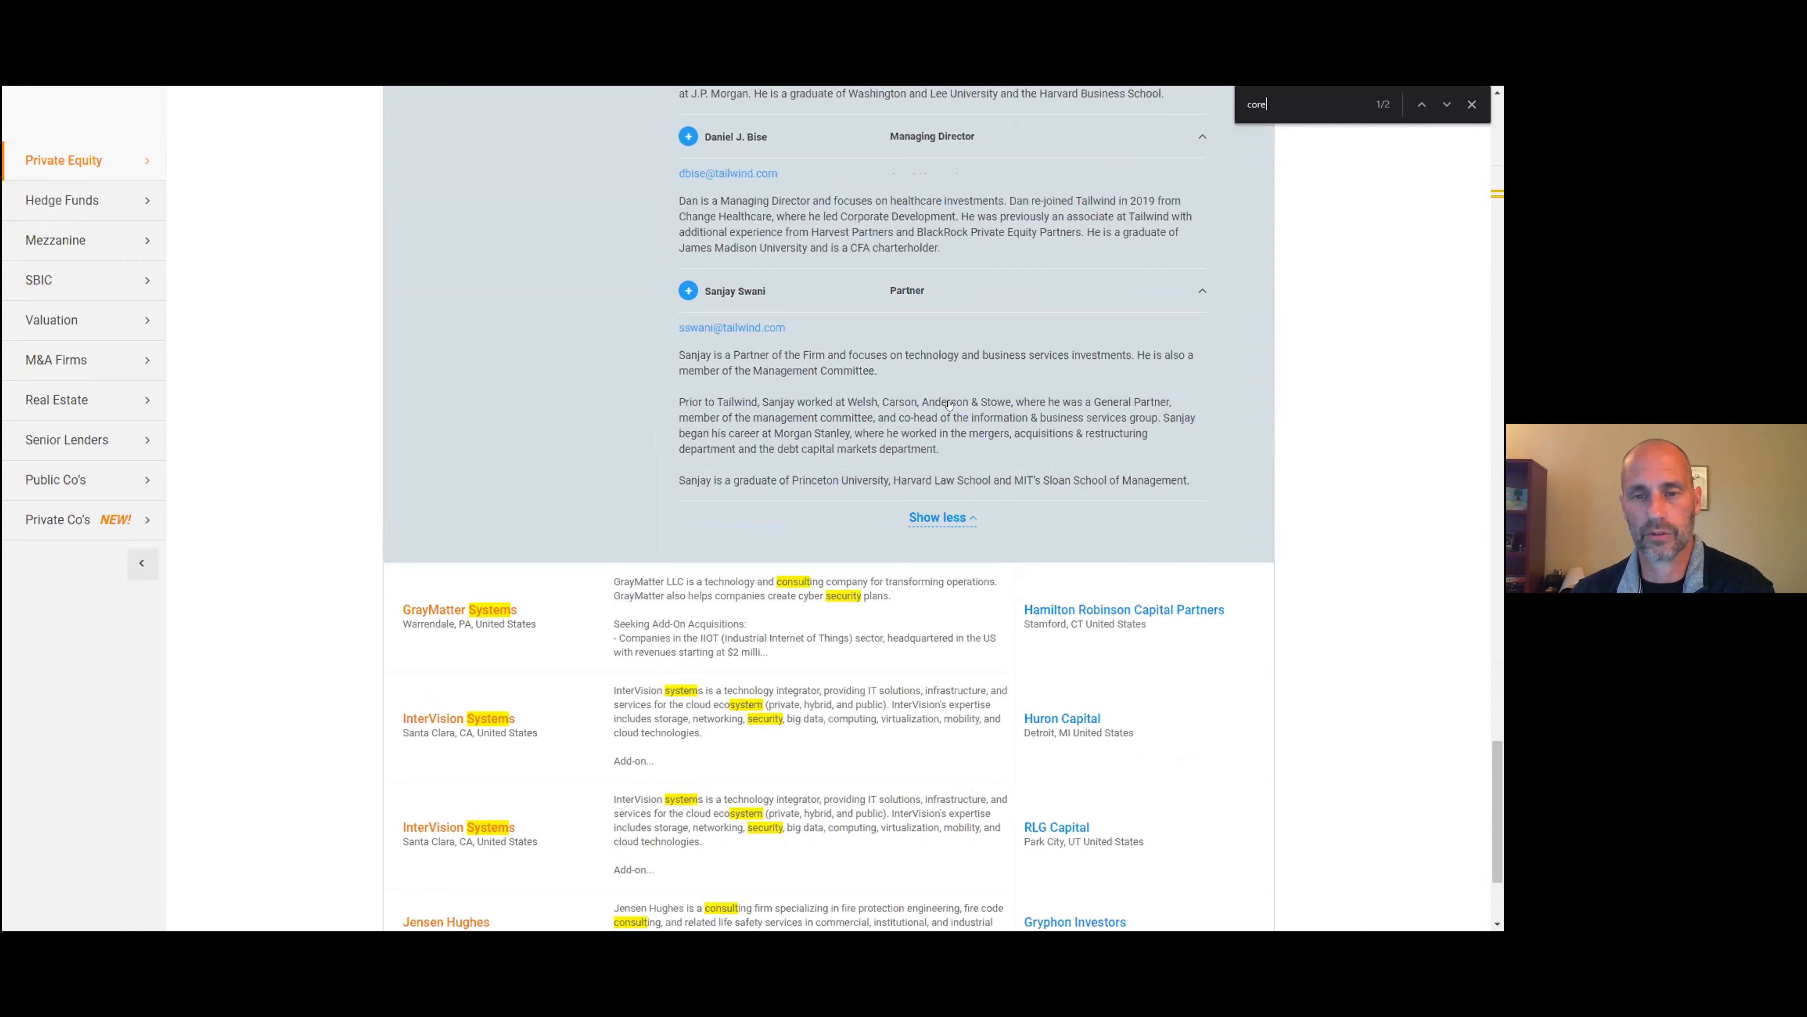
{"action": "scroll", "coordinate": [948, 405], "scroll_direction": "up", "scroll_amount": 15}
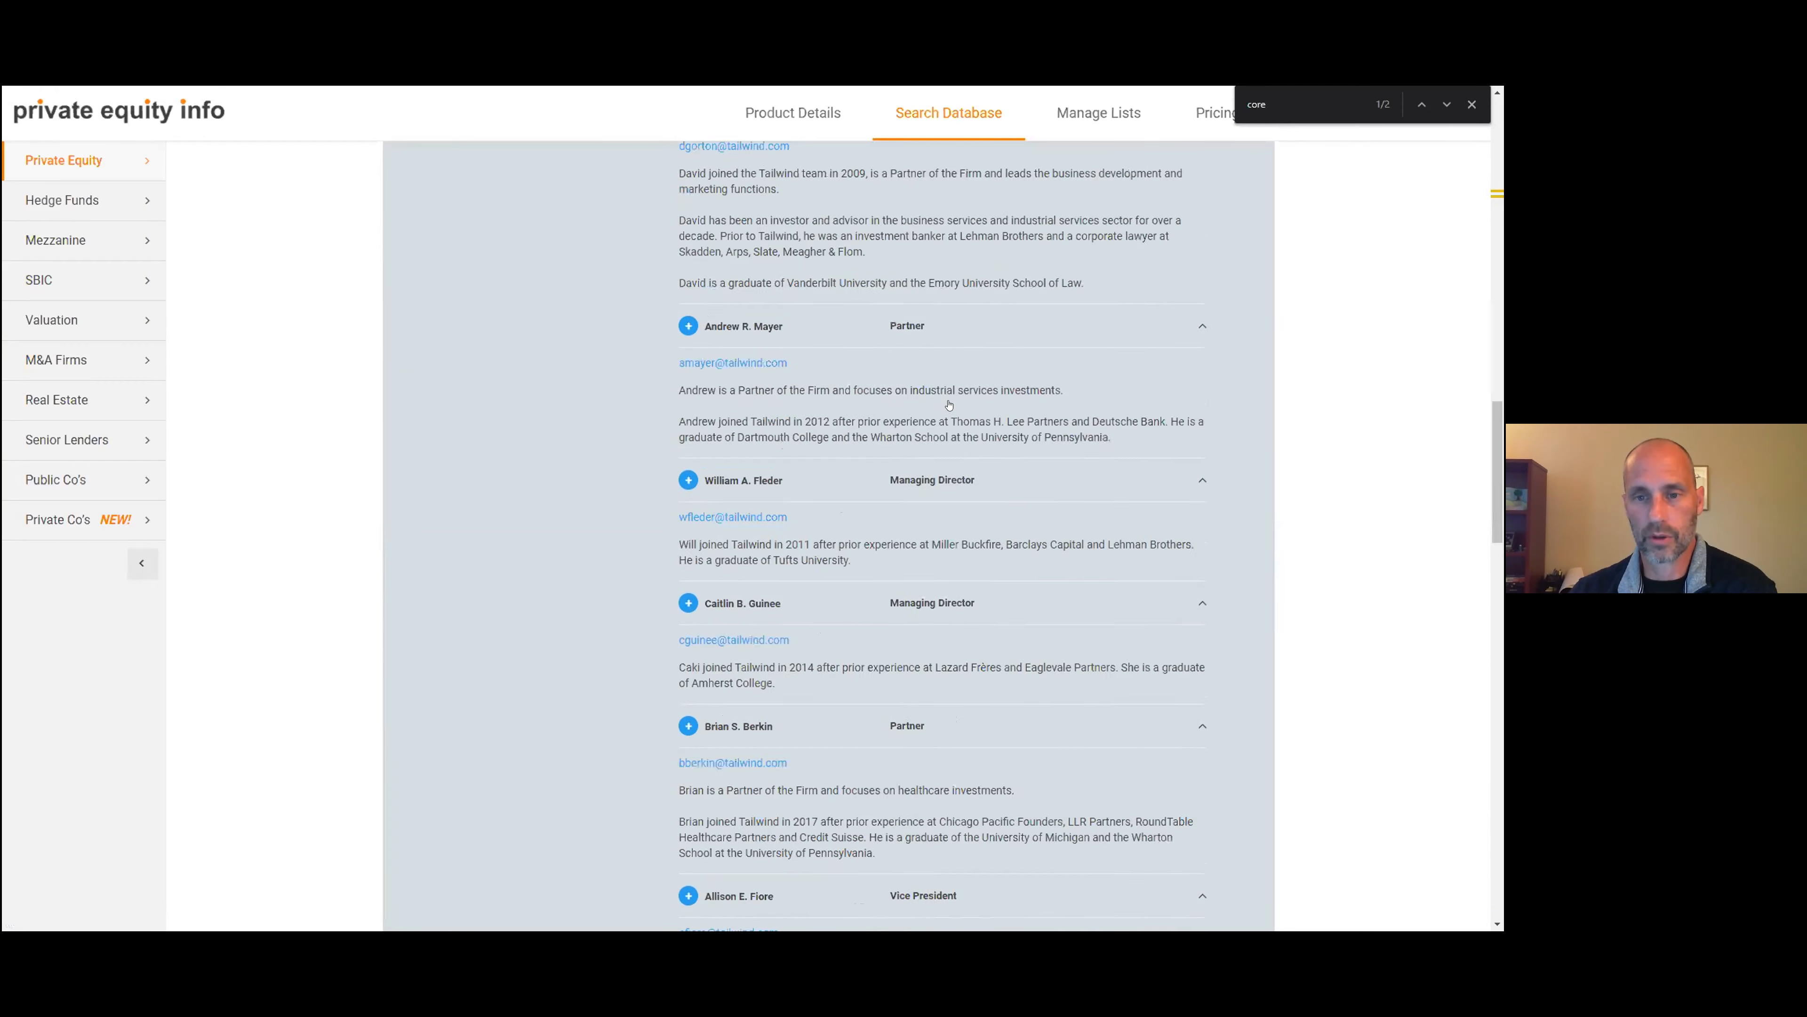
{"action": "scroll", "coordinate": [948, 404], "scroll_direction": "up", "scroll_amount": 10}
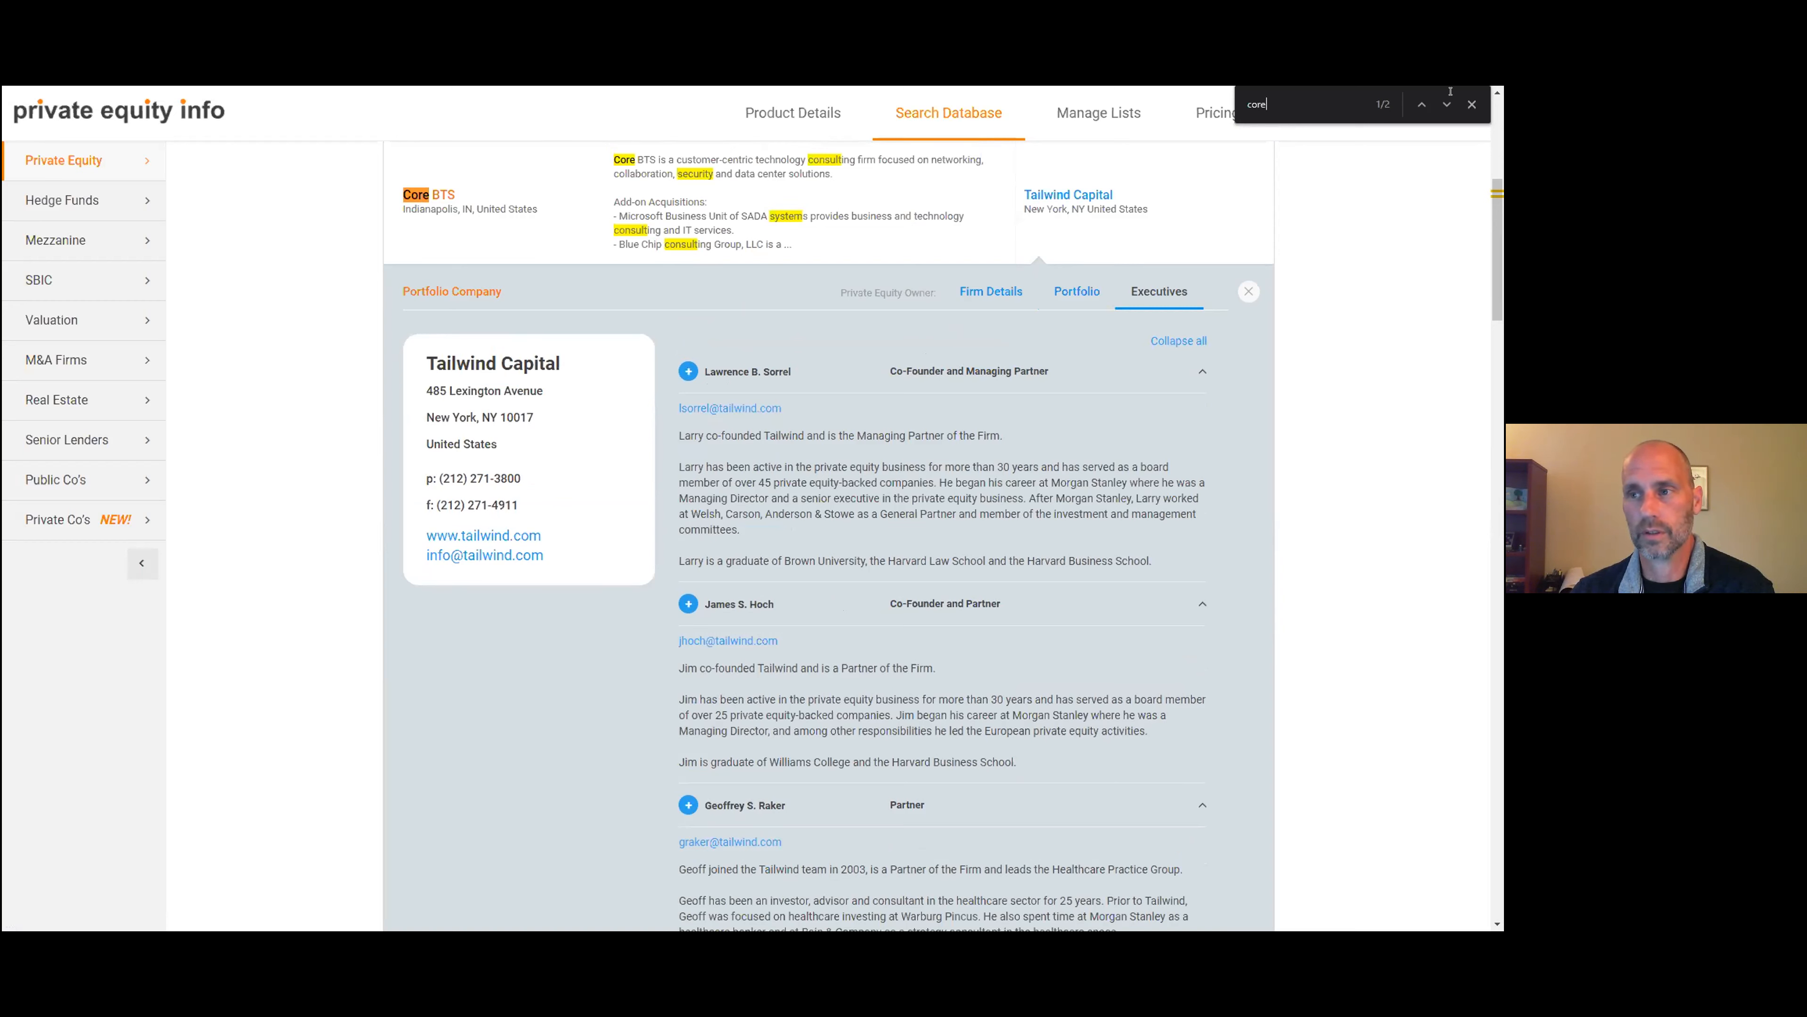
{"action": "key", "text": "Escape"}
{"action": "left_click", "coordinate": [701, 235]}
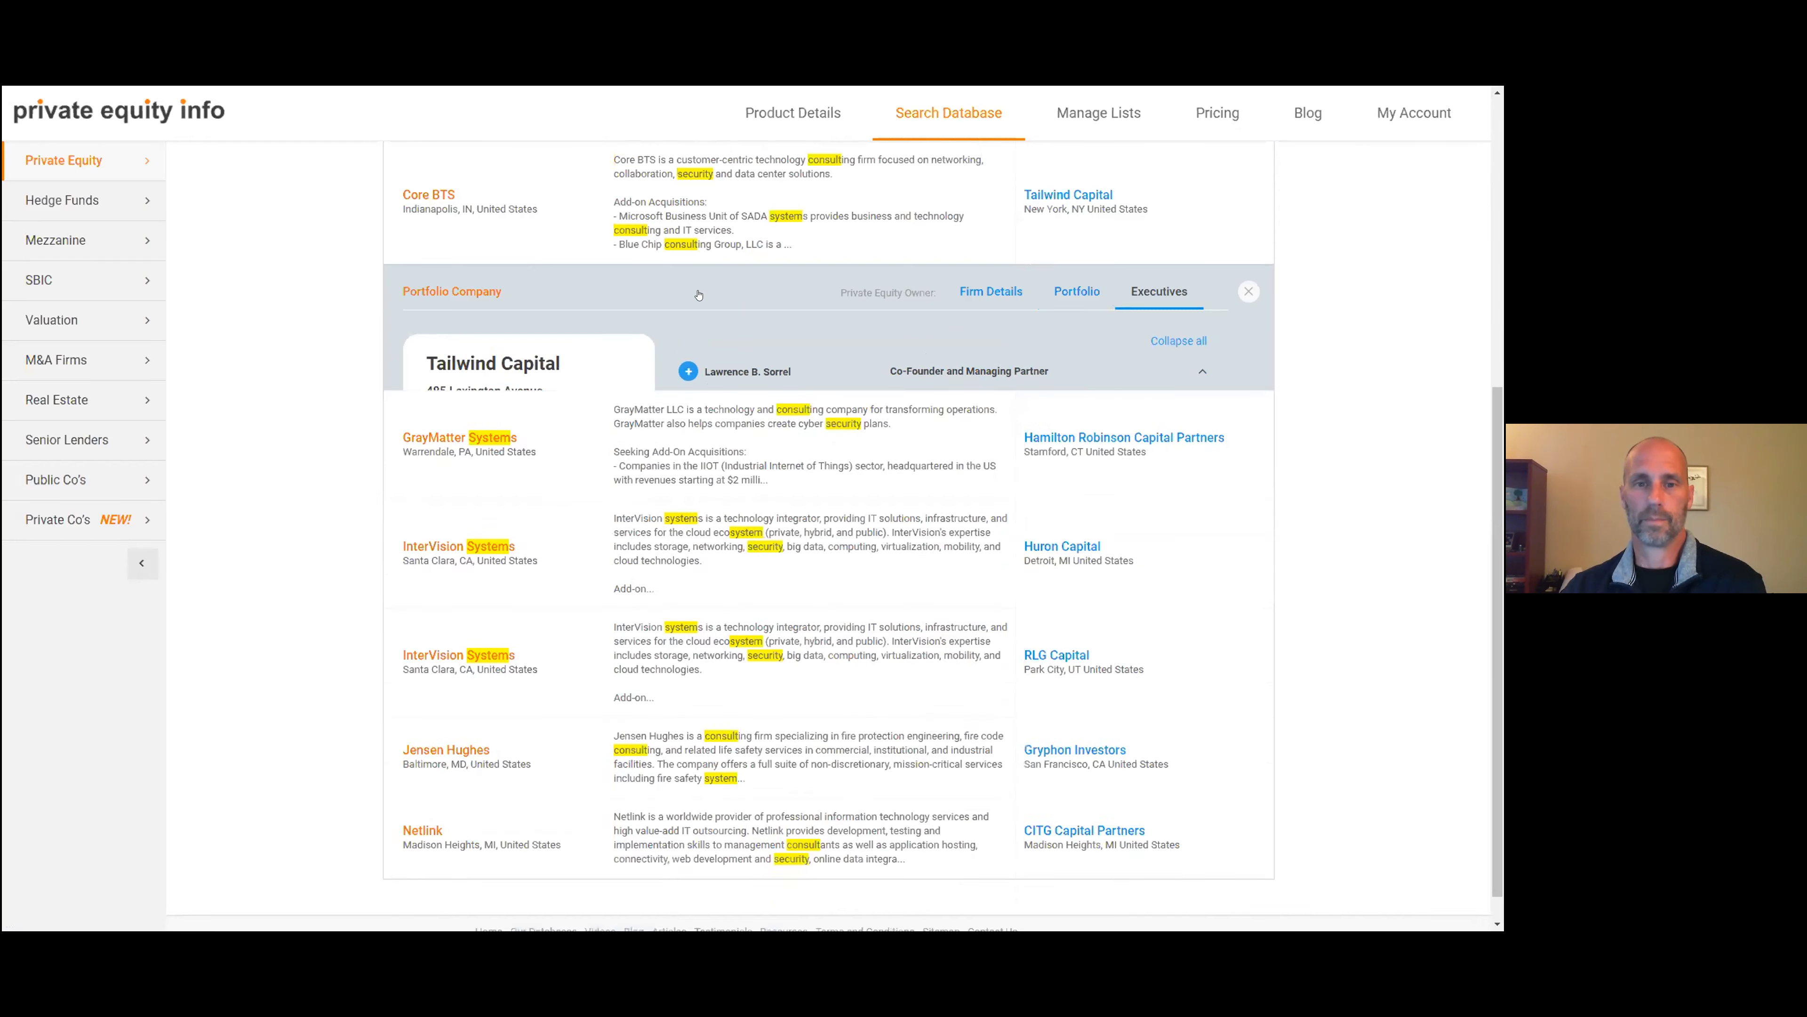
{"action": "scroll", "coordinate": [698, 297], "scroll_direction": "up", "scroll_amount": 3}
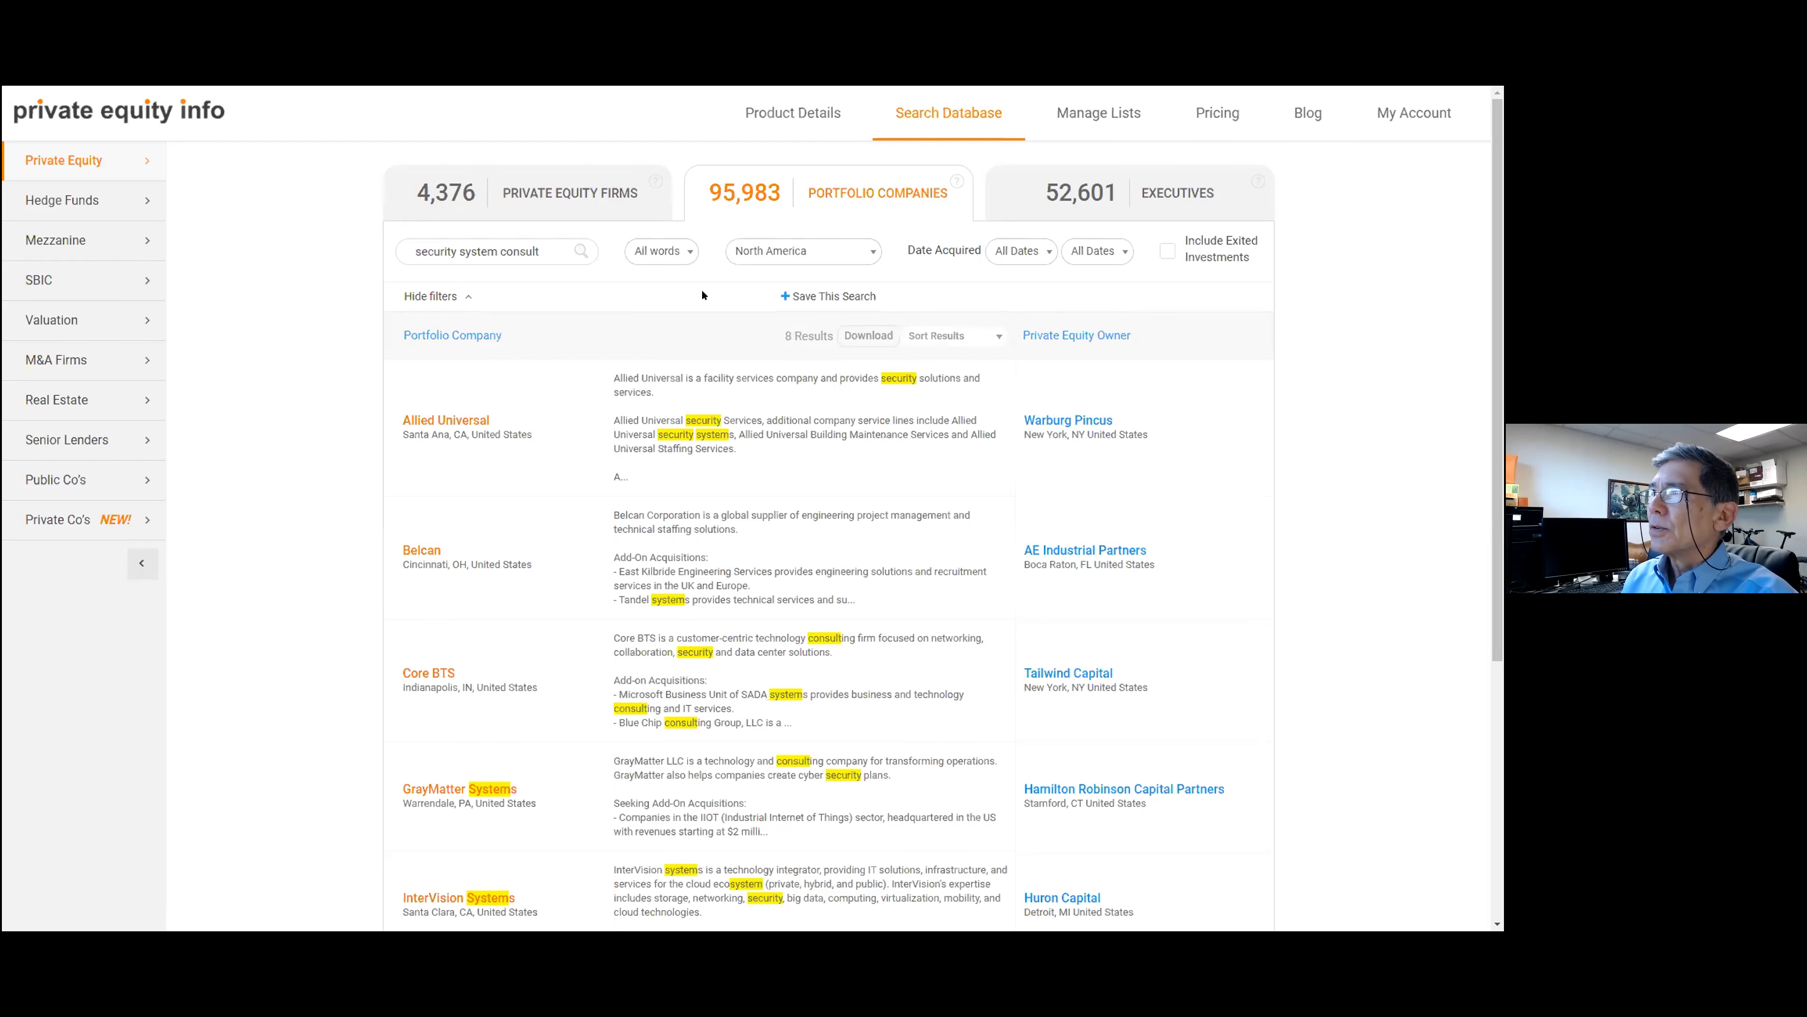
- Search the North American portfolio companies for "hospitality tour", and change the keyword to "touring"
{"action": "triple_click", "coordinate": [534, 250]}
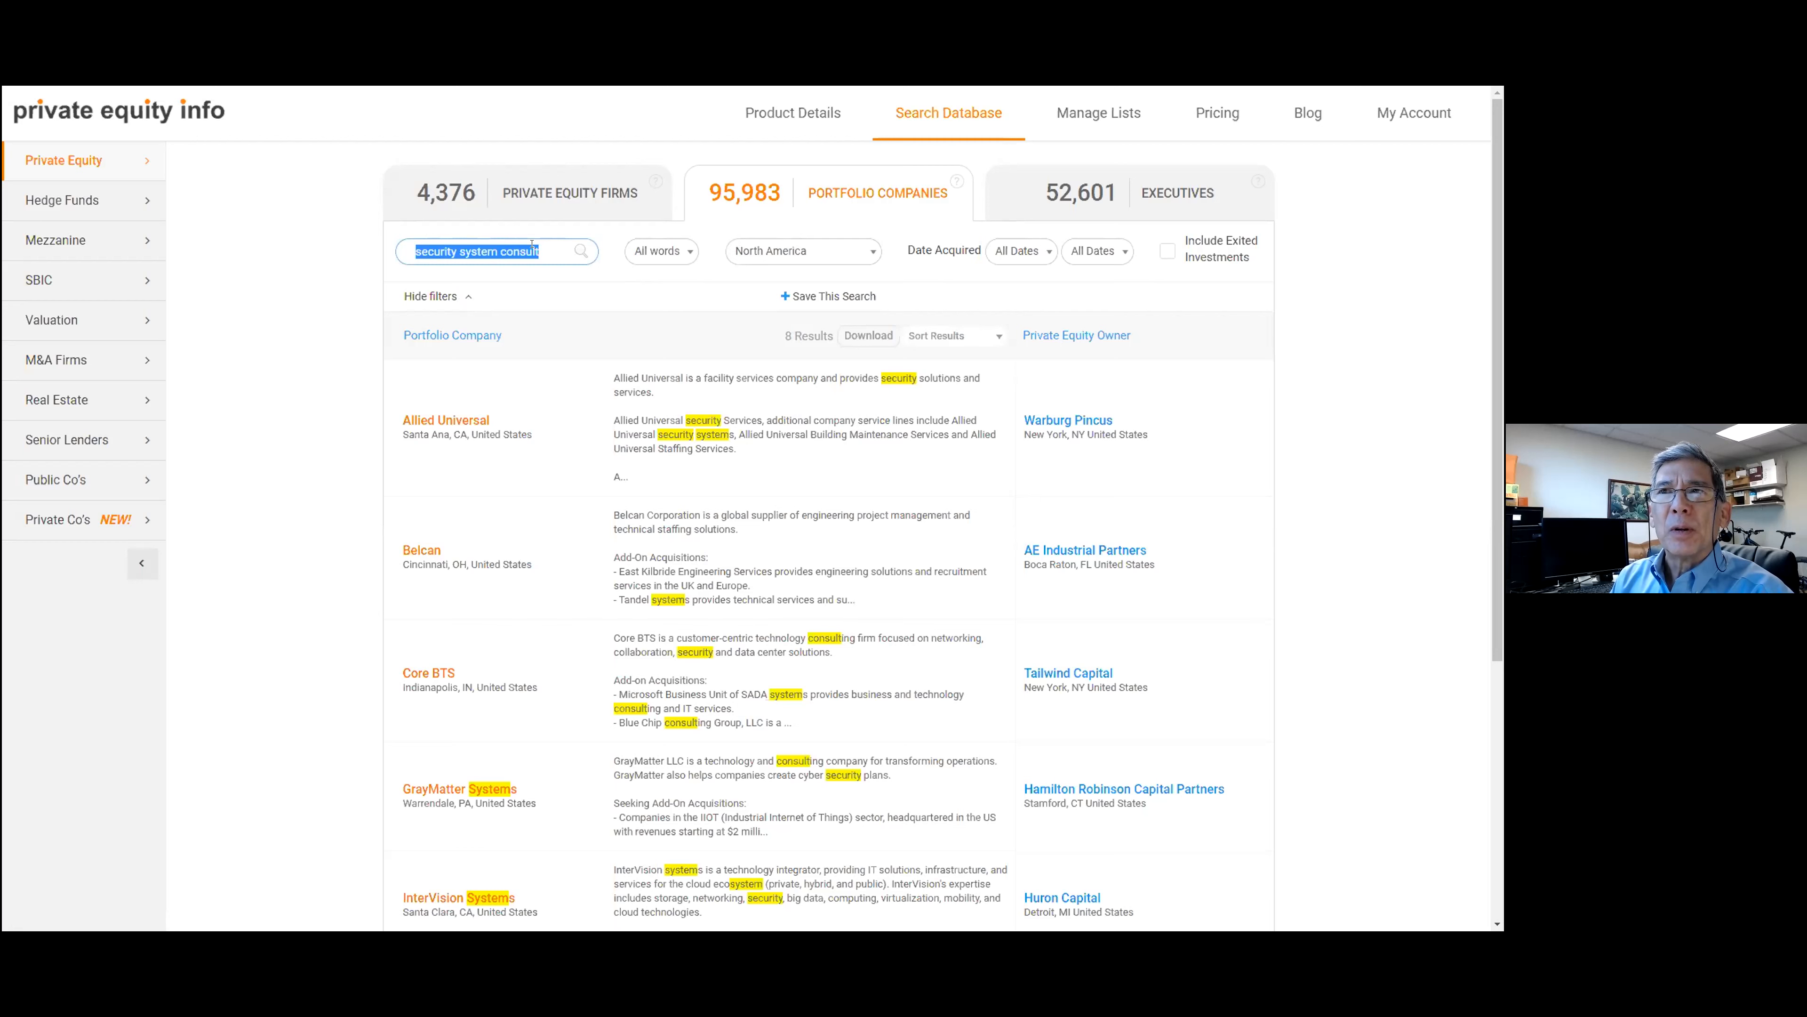
{"action": "type", "text": "hospitality tour"}
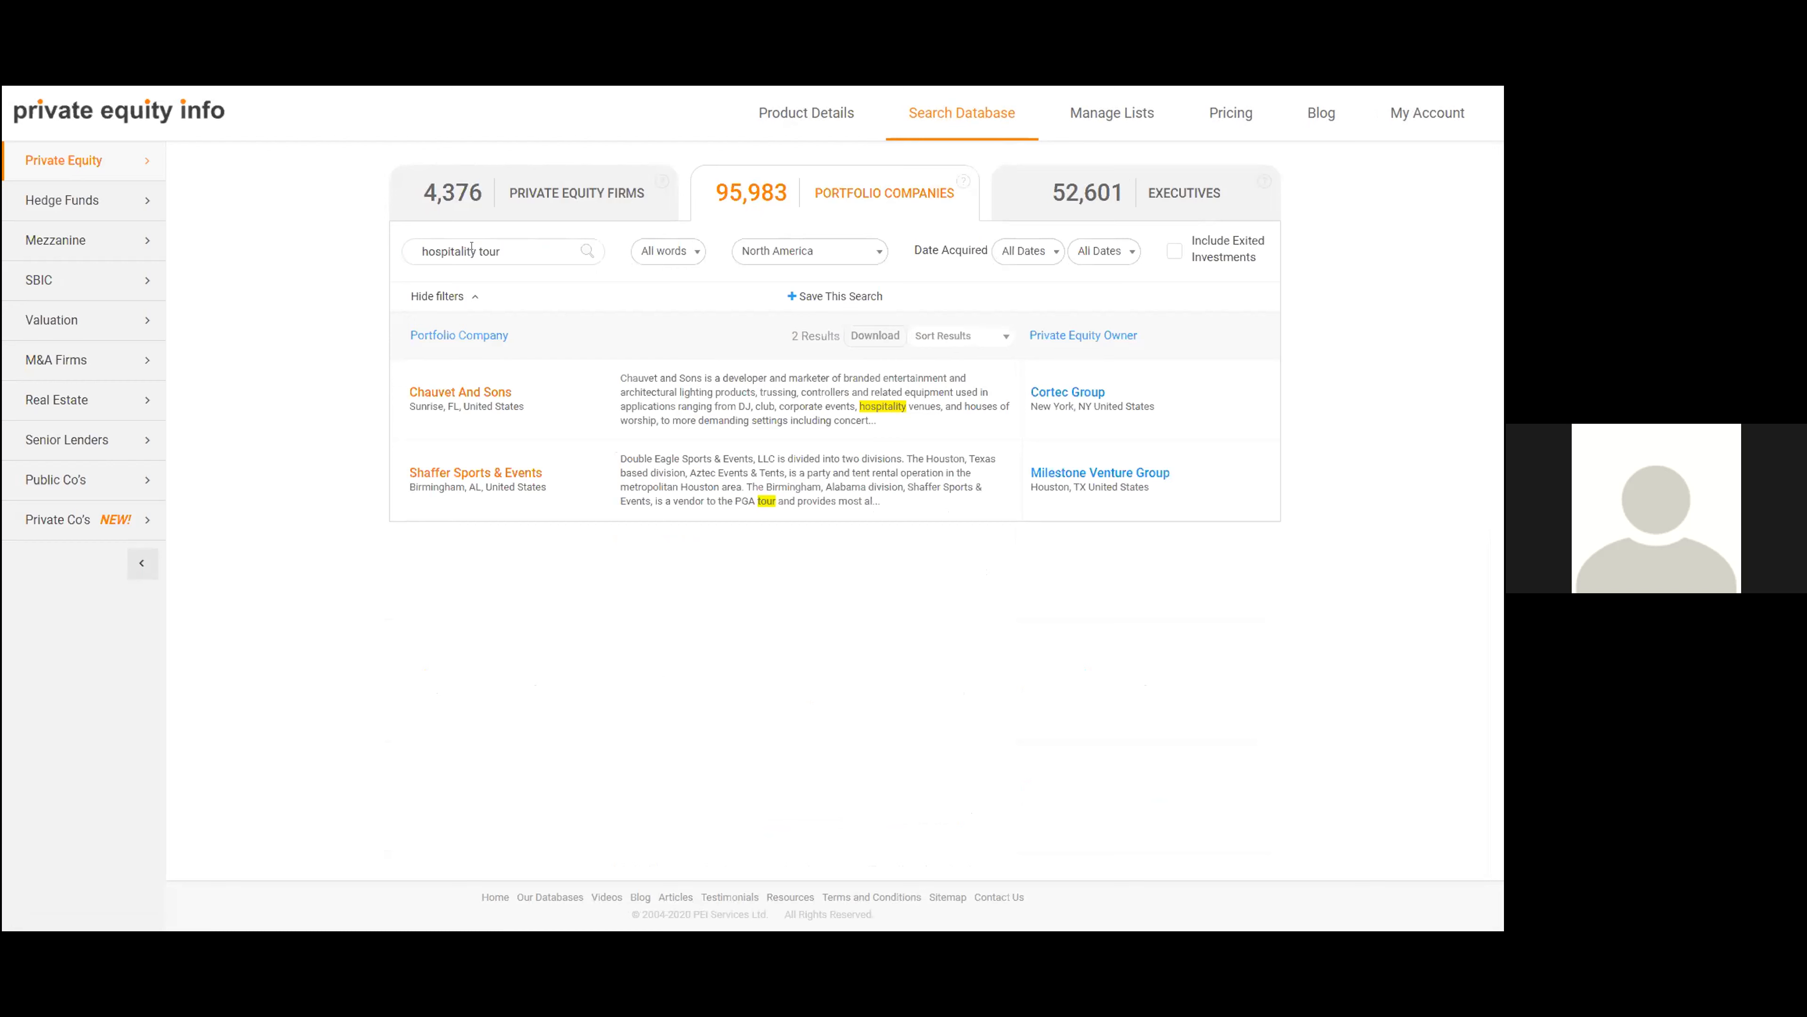
{"action": "double_click", "coordinate": [456, 249]}
{"action": "key", "text": "BackSpace"}
{"action": "type", "text": "ing"}
{"action": "key", "text": "Return"}
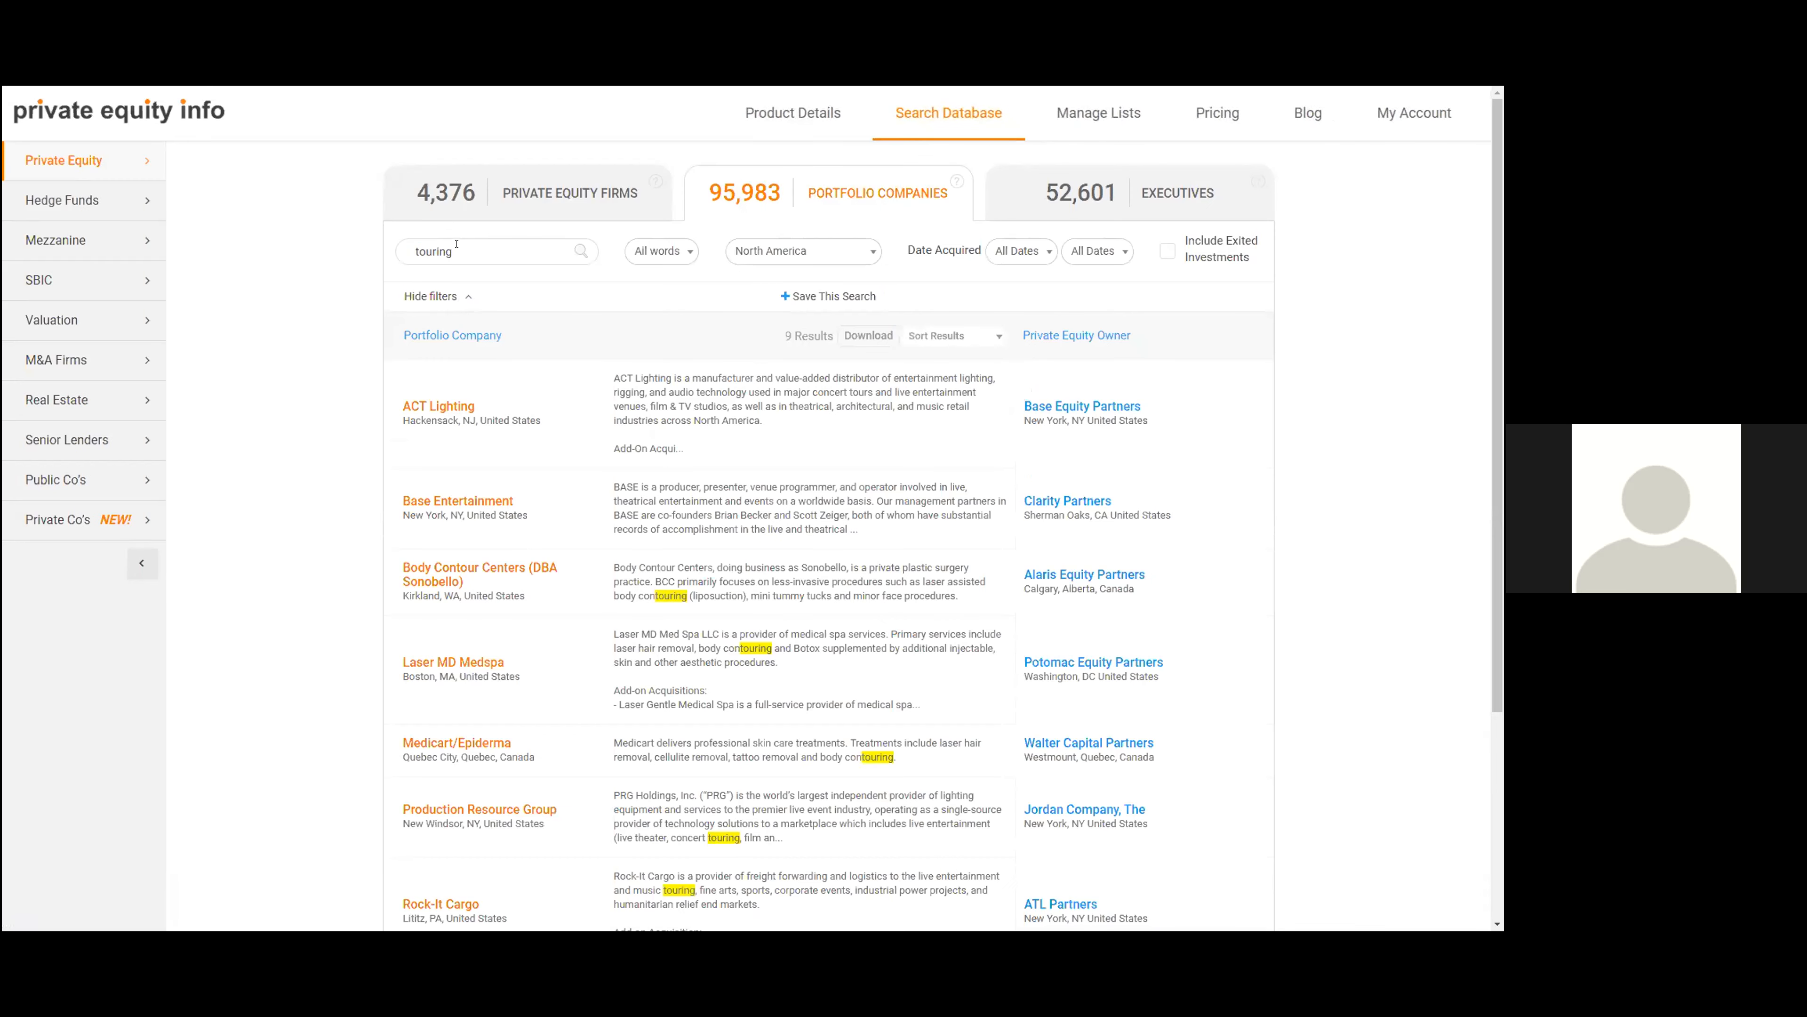
- Restrict the "touring" portfolio company search to exact matches
{"action": "left_click", "coordinate": [669, 252]}
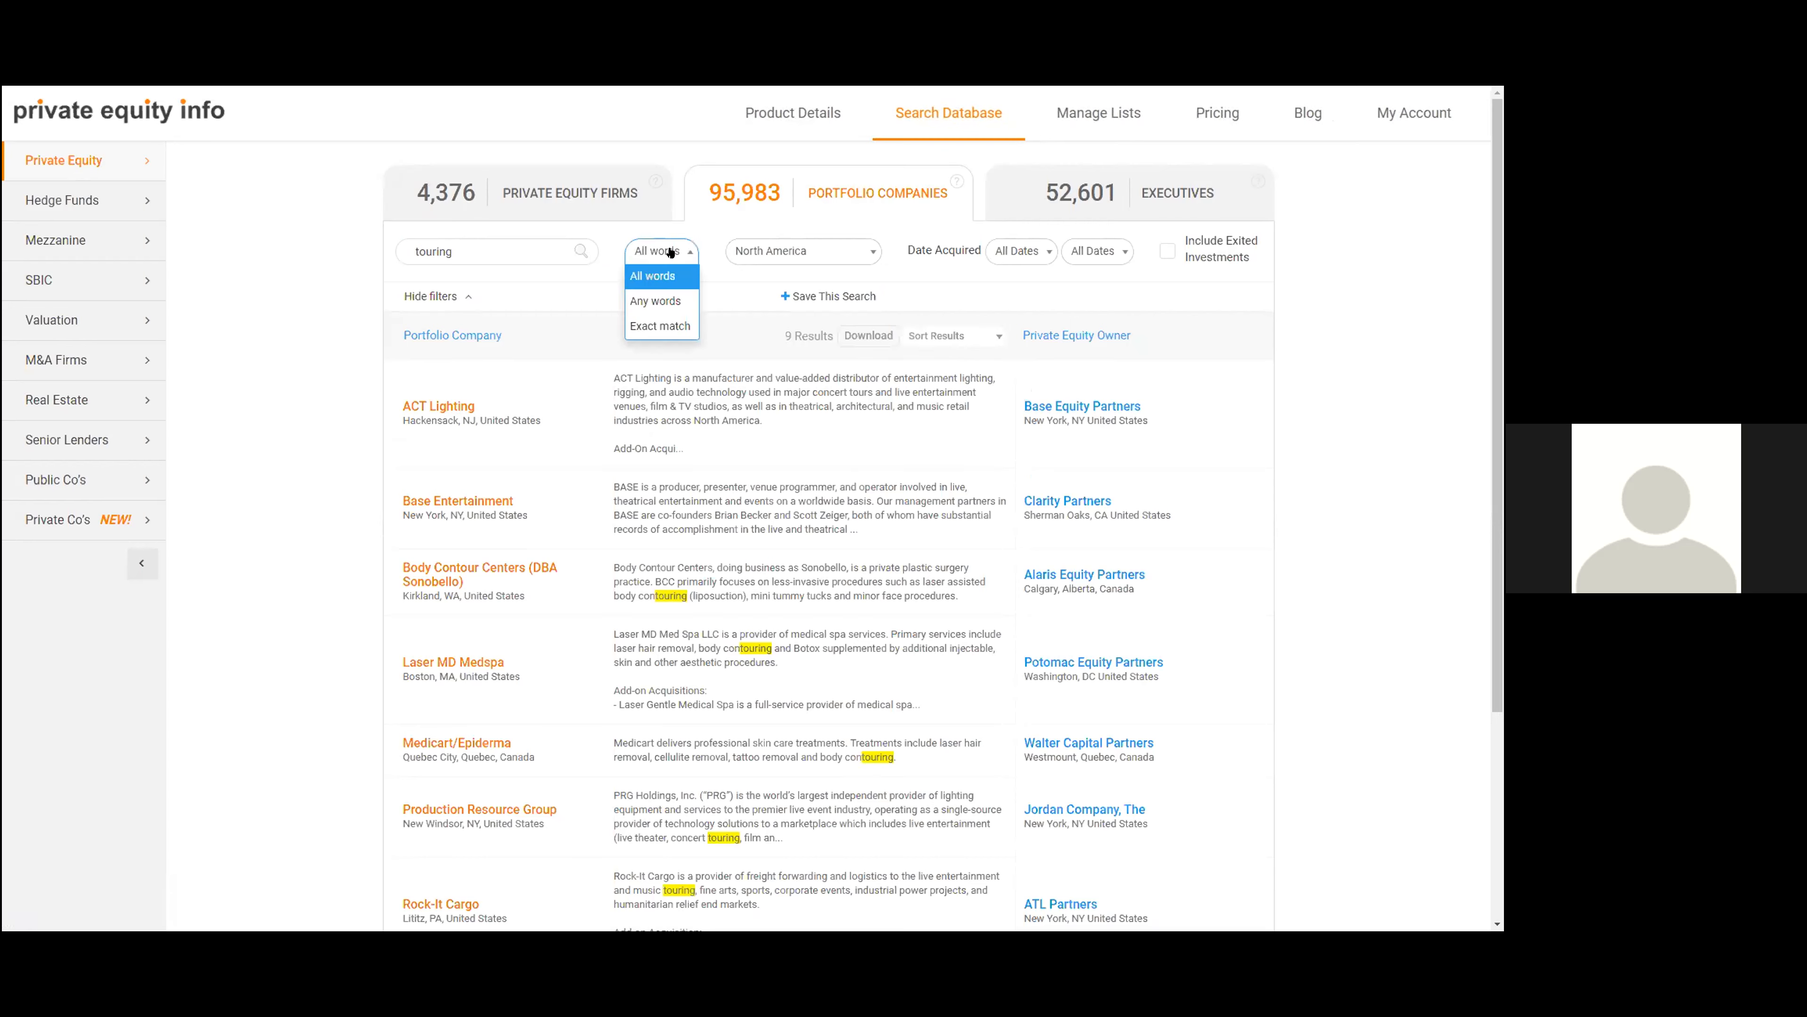
{"action": "left_click", "coordinate": [659, 324]}
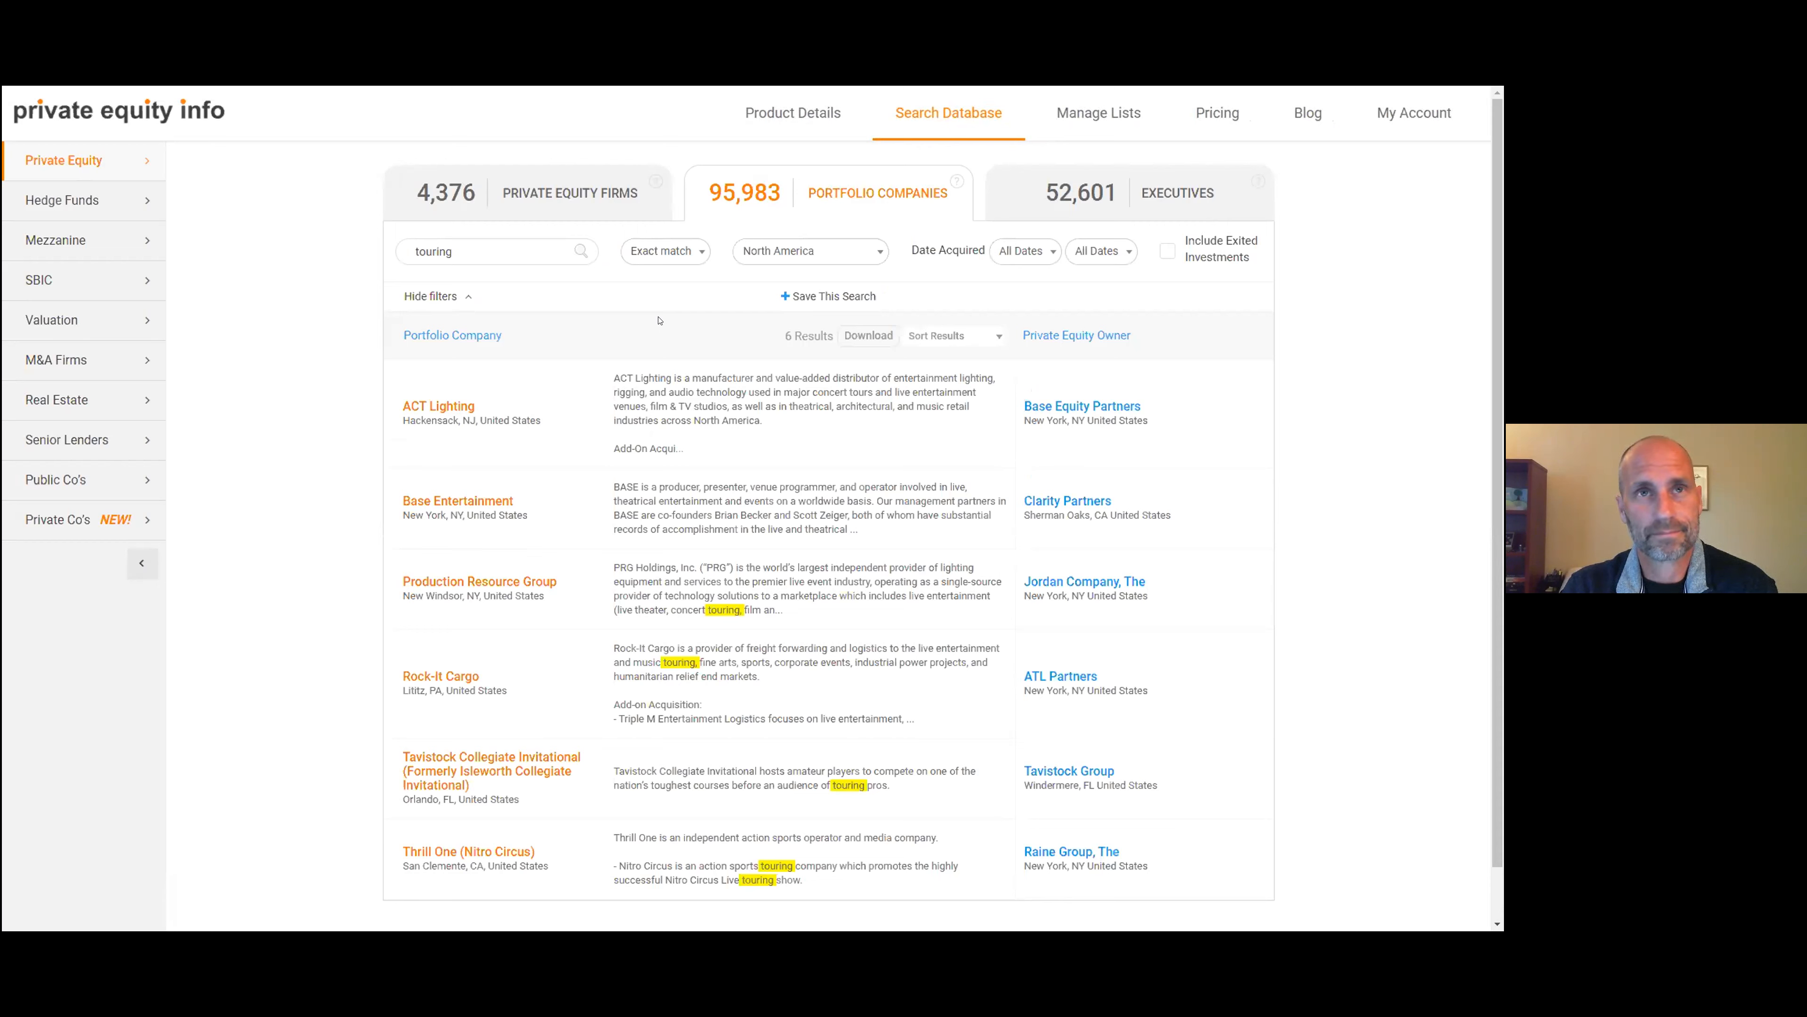
{"action": "left_click", "coordinate": [648, 264]}
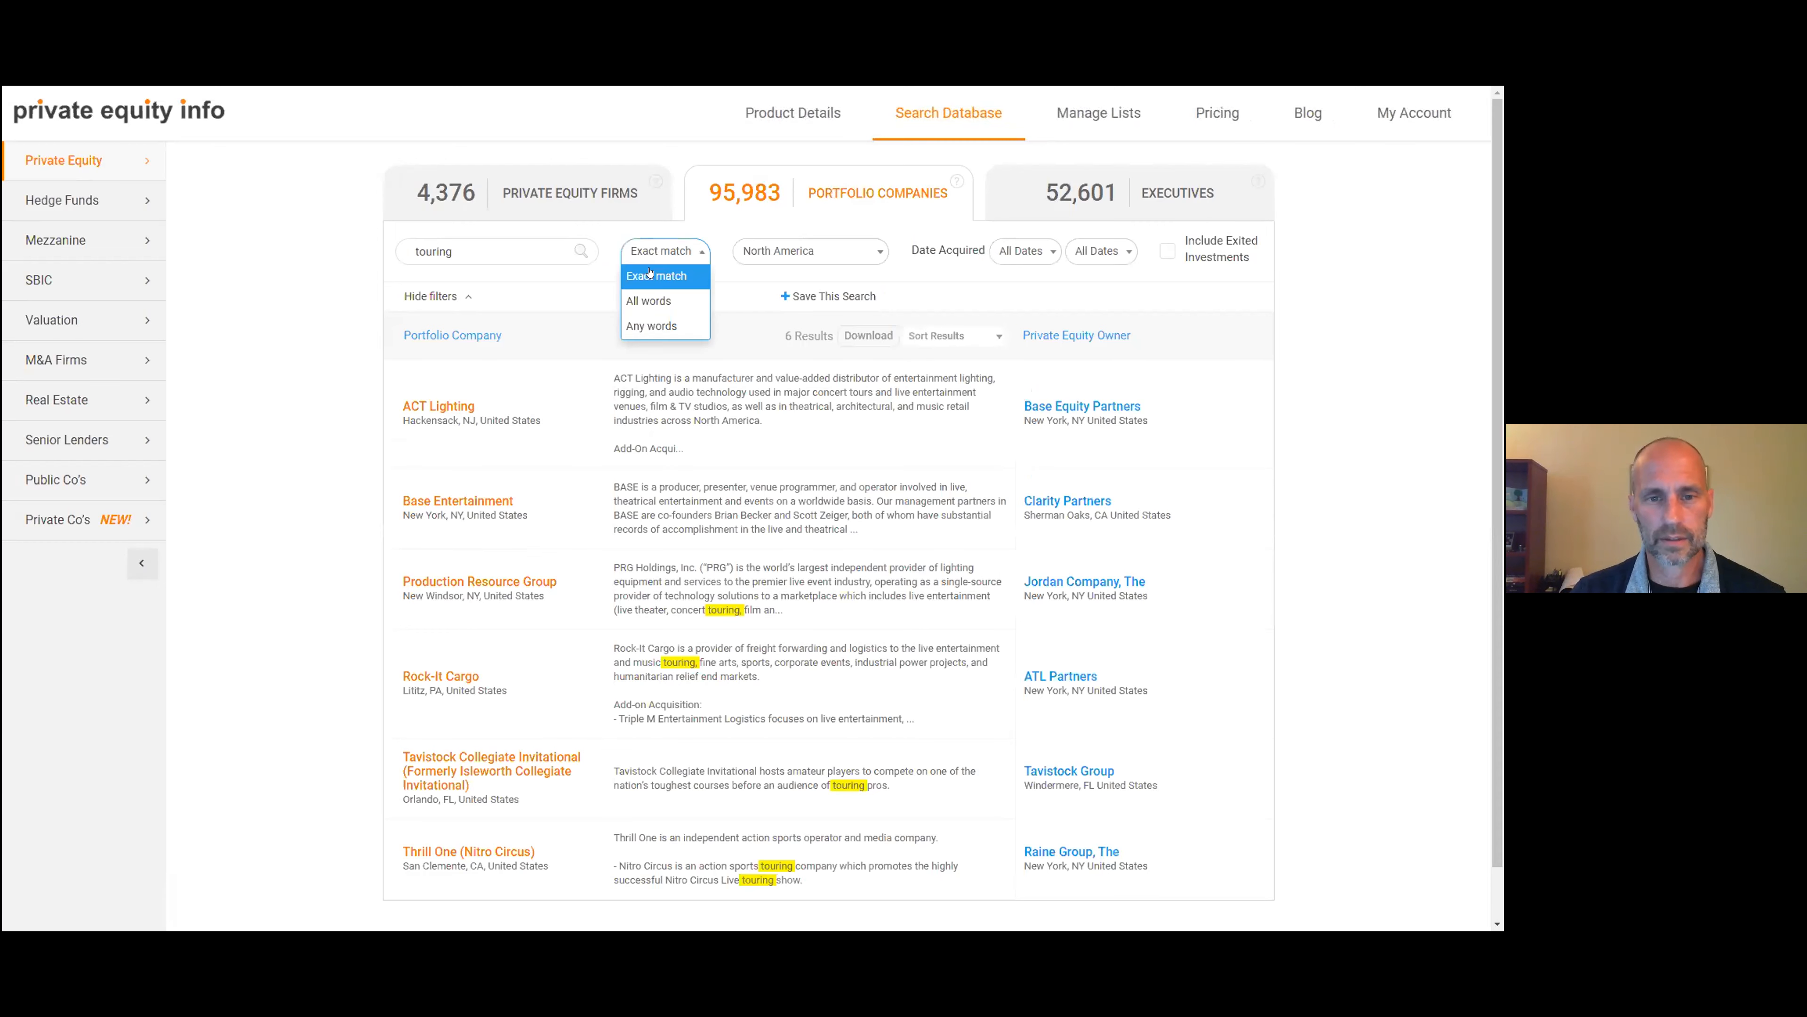
{"action": "left_click", "coordinate": [651, 276]}
- Set the keyword matching back to all words and search the portfolio companies for "guide tour"
{"action": "left_click", "coordinate": [662, 262]}
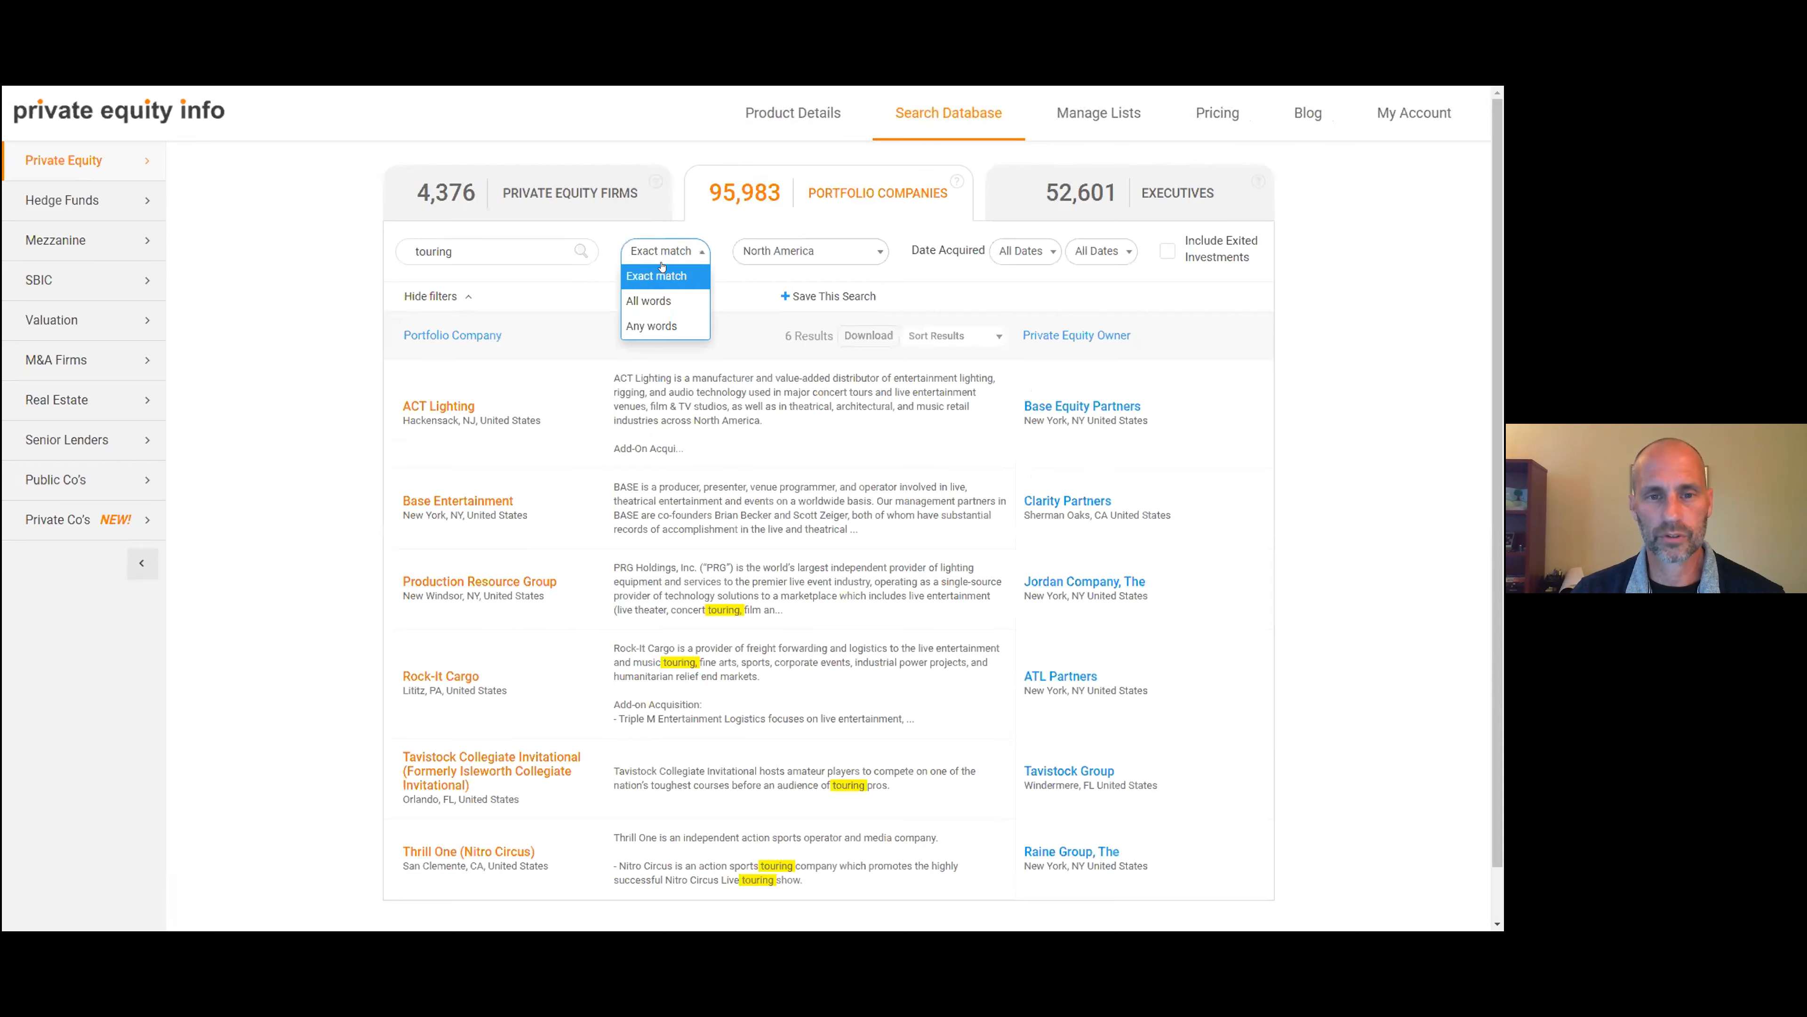
{"action": "left_click", "coordinate": [648, 300]}
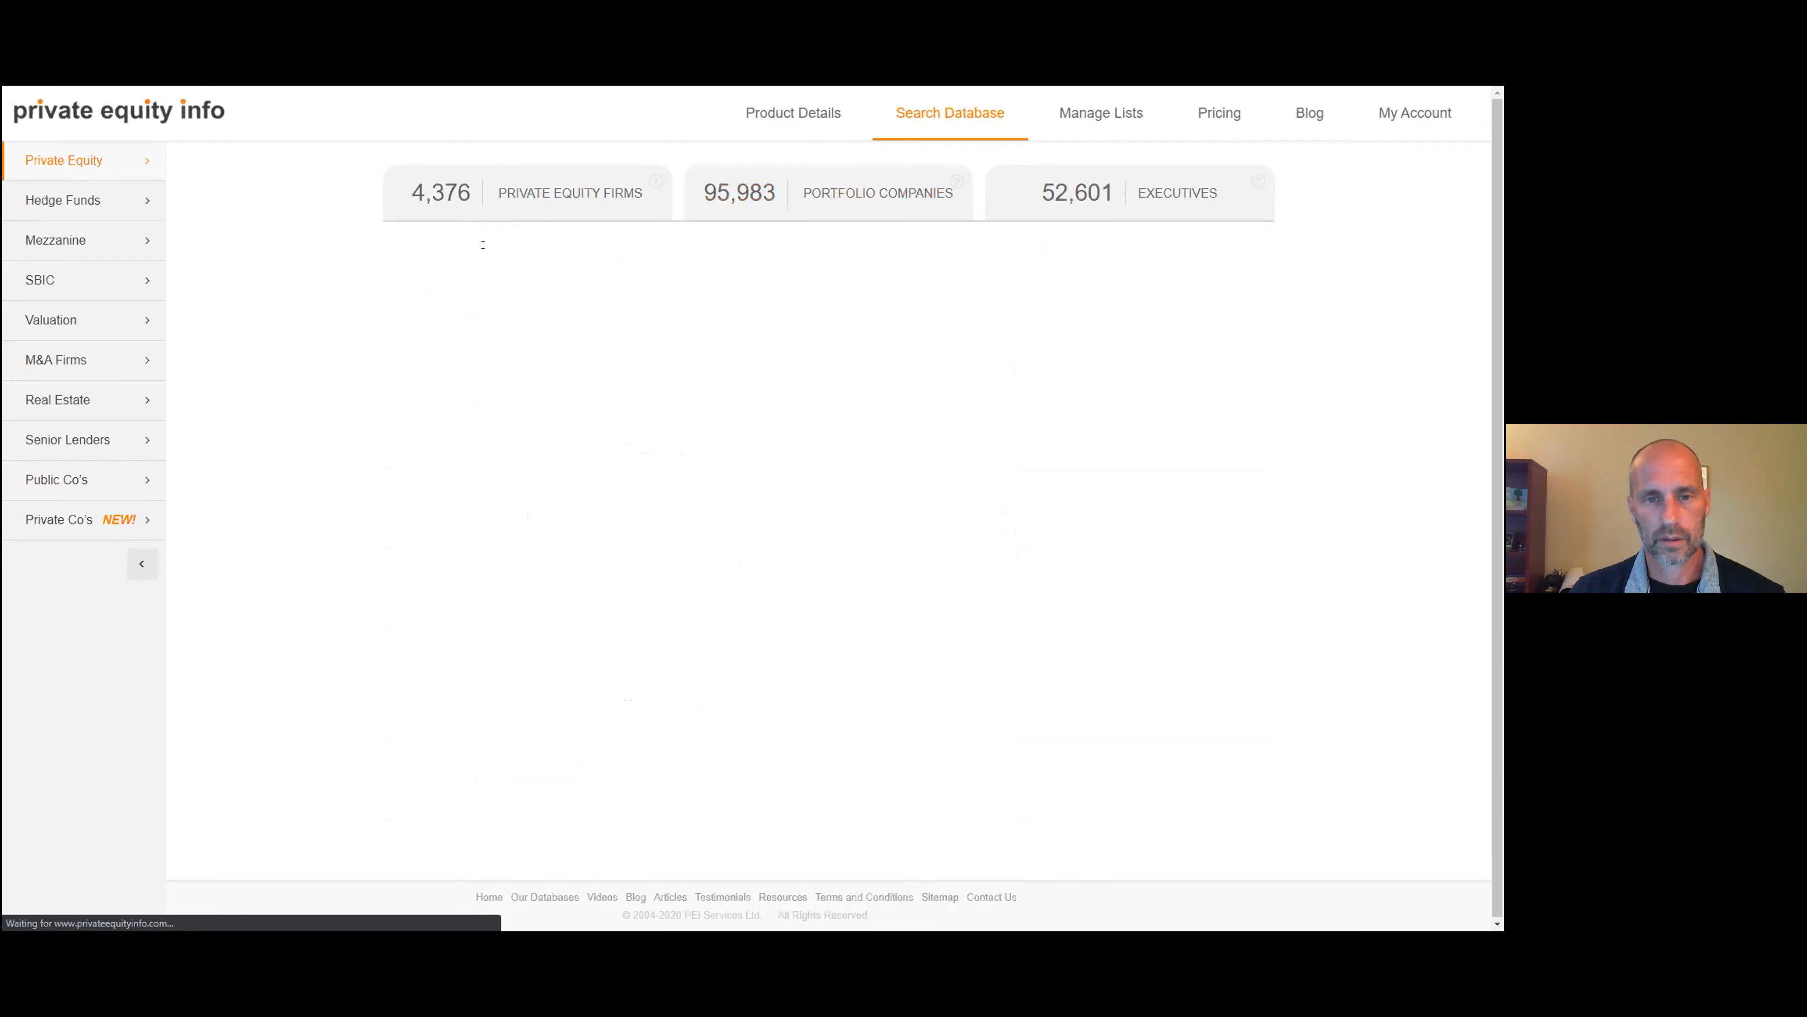
{"action": "double_click", "coordinate": [482, 245]}
{"action": "type", "text": "gu"}
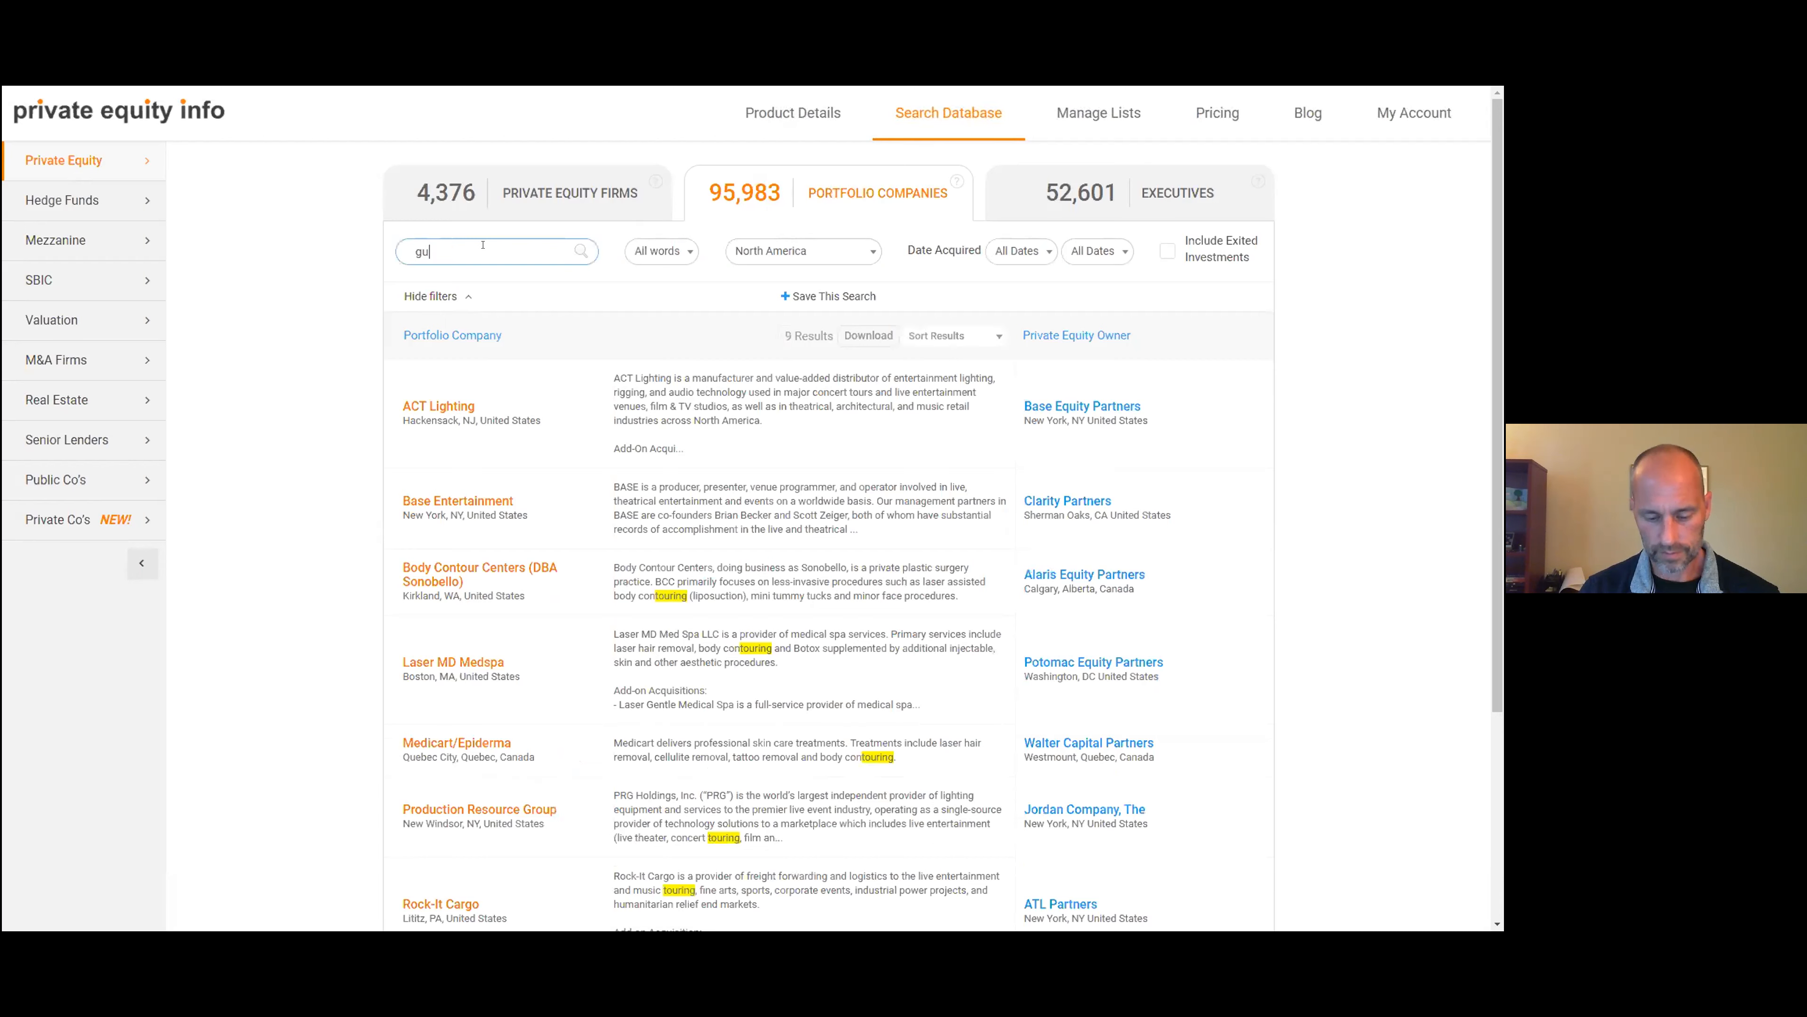
{"action": "type", "text": "ide tour"}
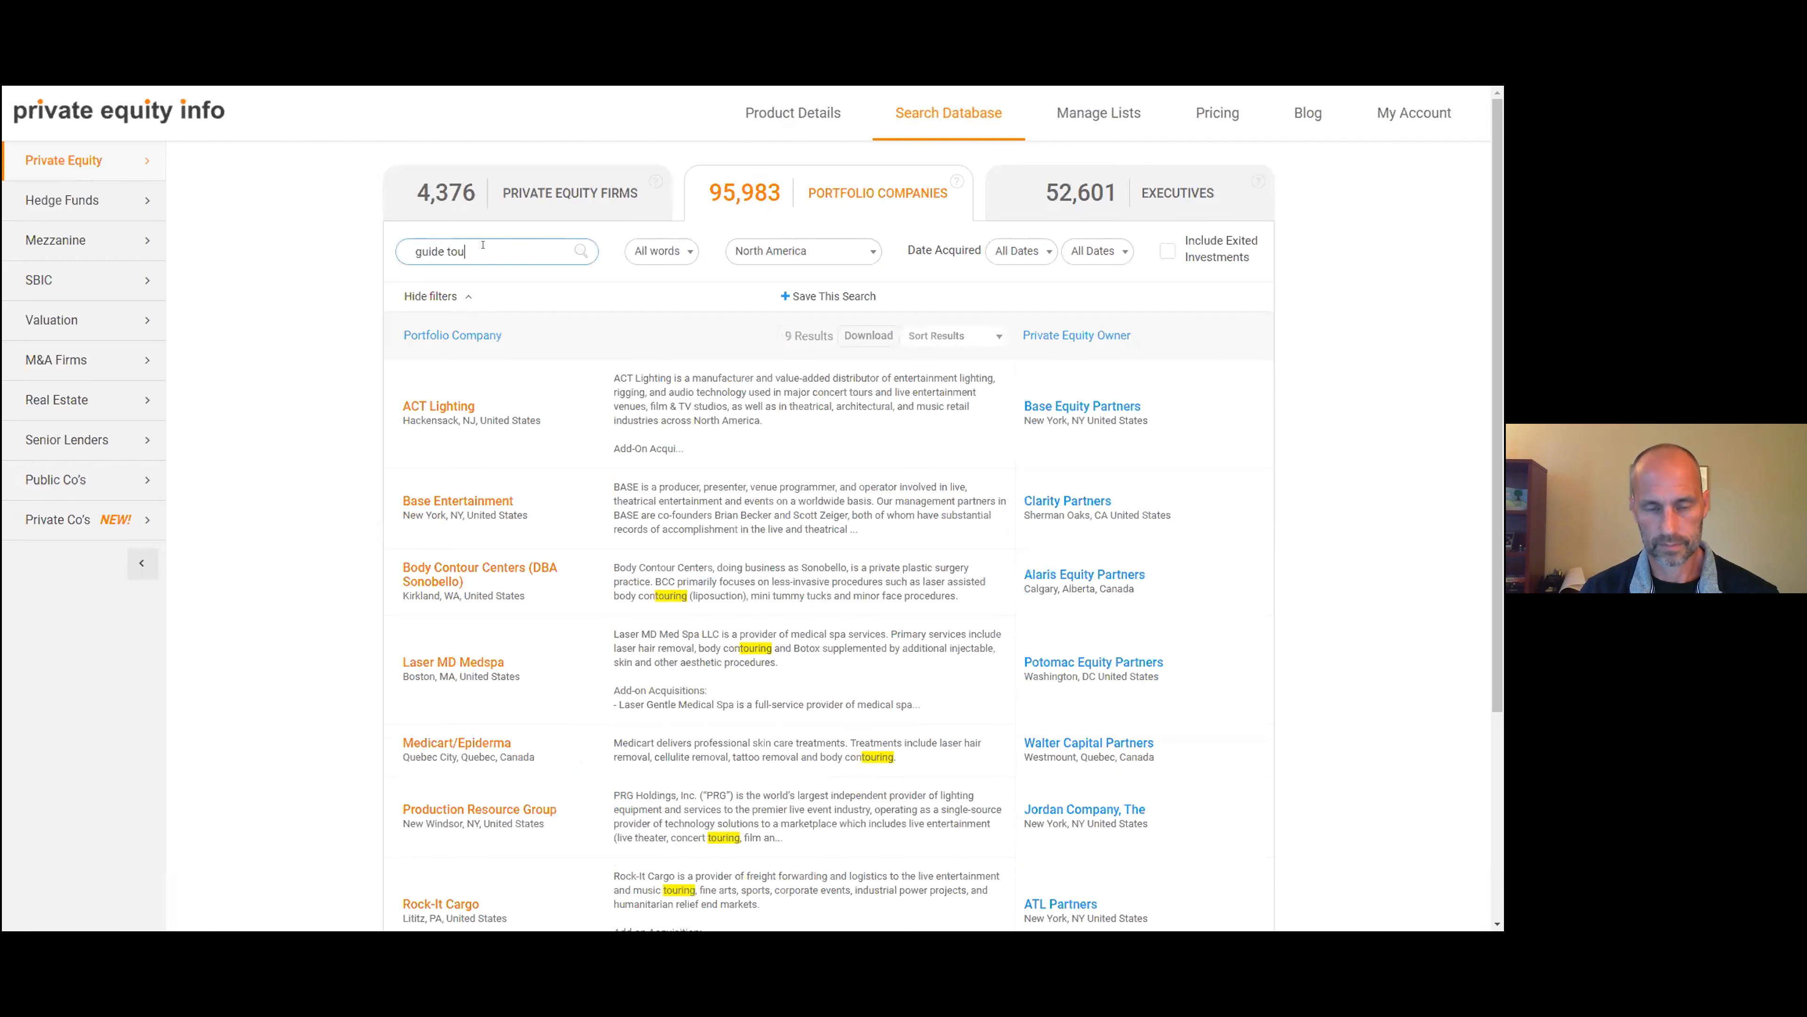
{"action": "key", "text": "Return"}
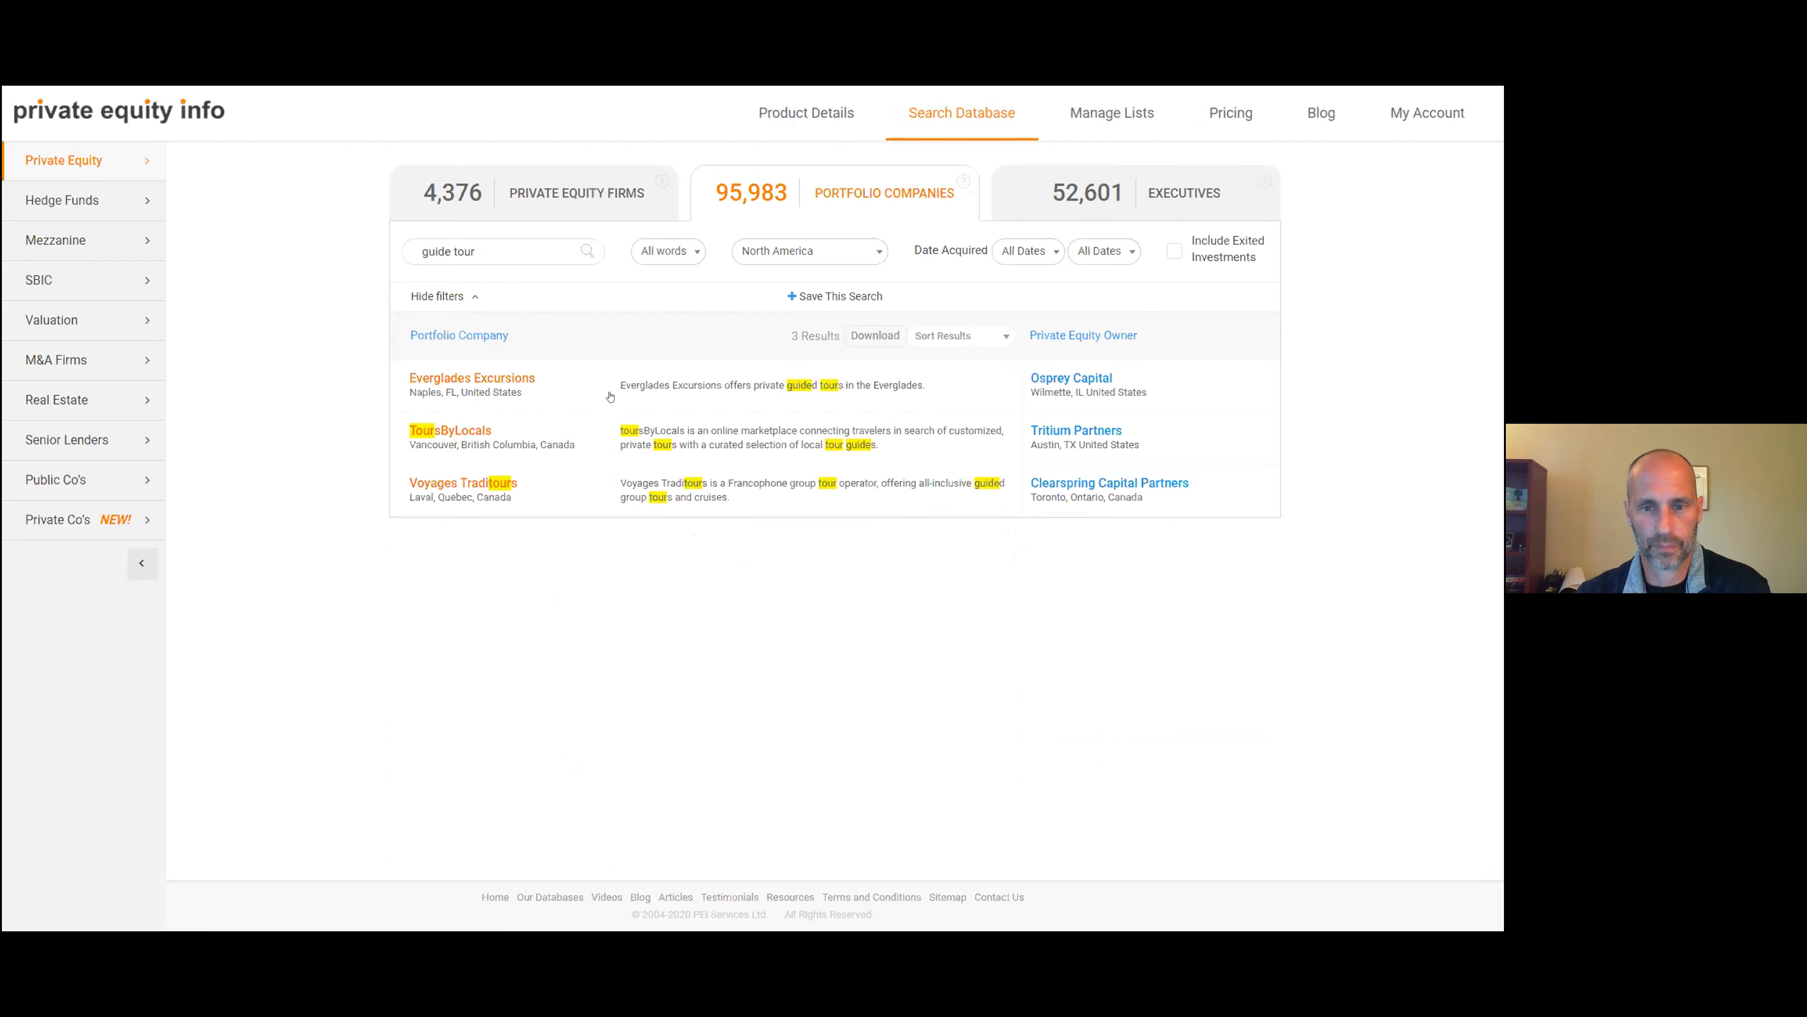
- Review the Everglades Excursions record, including the acquisition criteria and current portfolio of its owner, Osprey Capital, and collapse it
{"action": "left_click", "coordinate": [886, 398]}
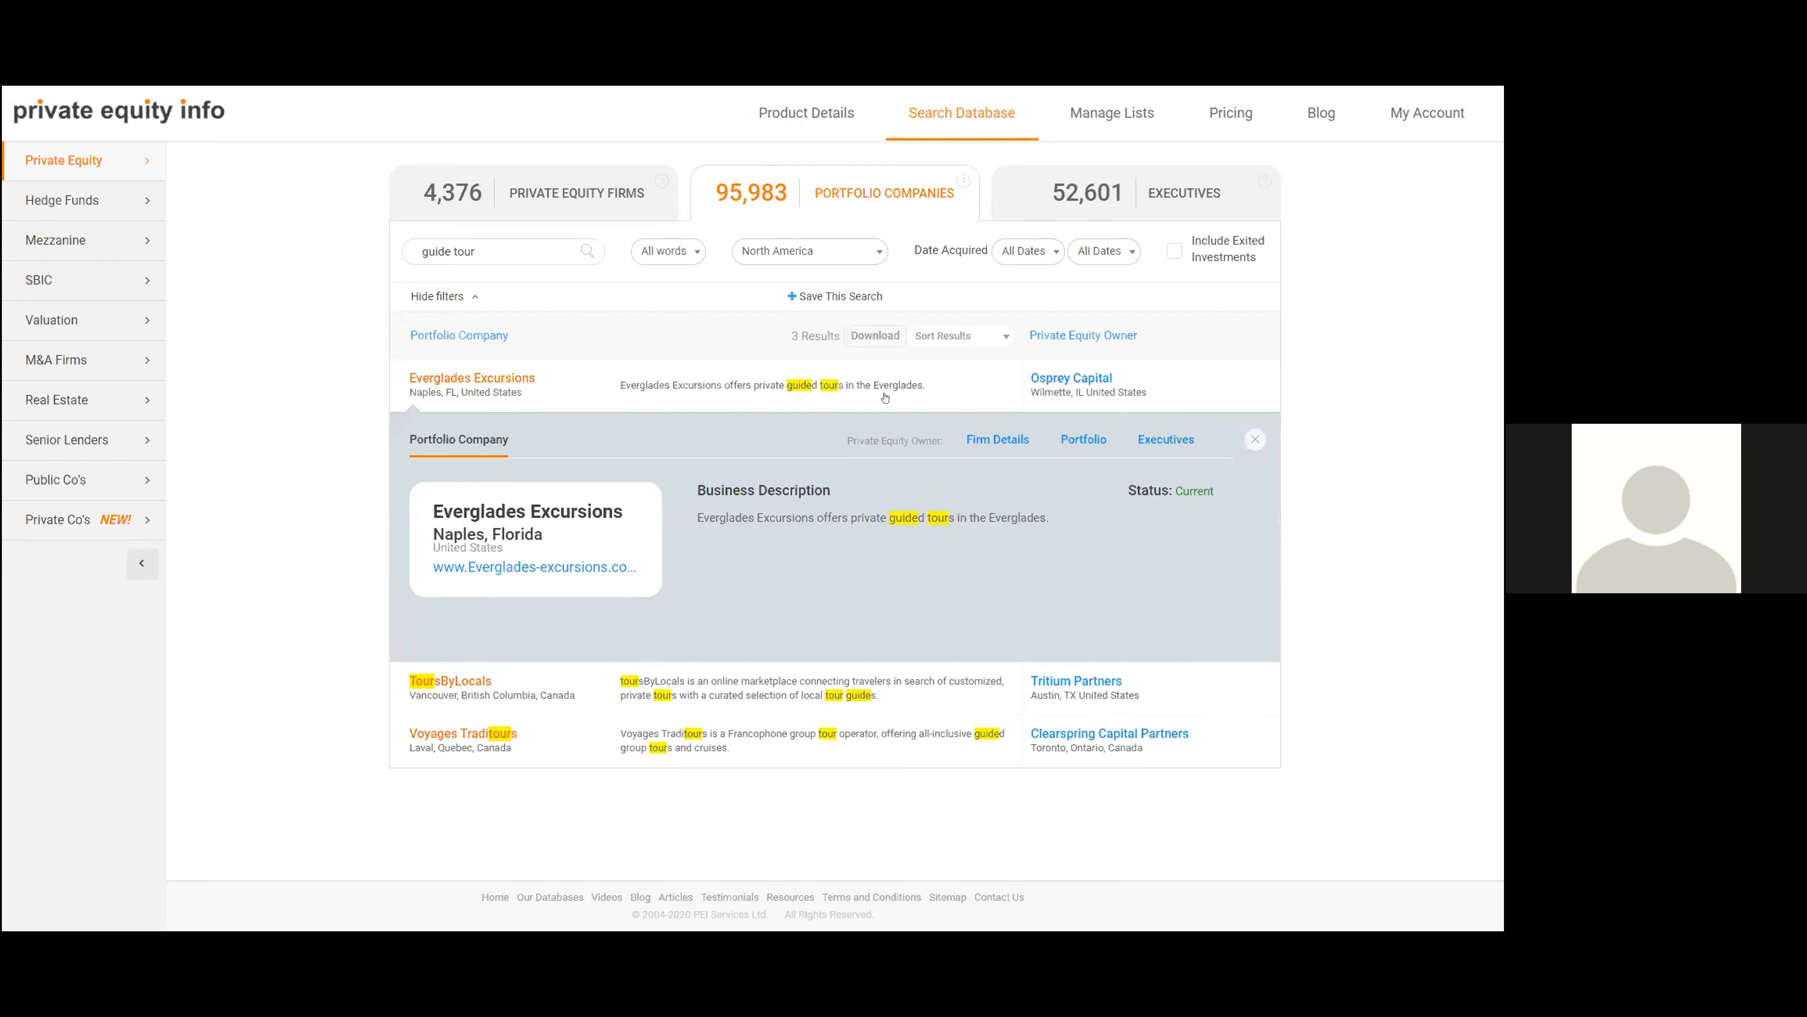
{"action": "left_click", "coordinate": [1012, 441]}
{"action": "scroll", "coordinate": [1015, 440], "scroll_direction": "down", "scroll_amount": 2}
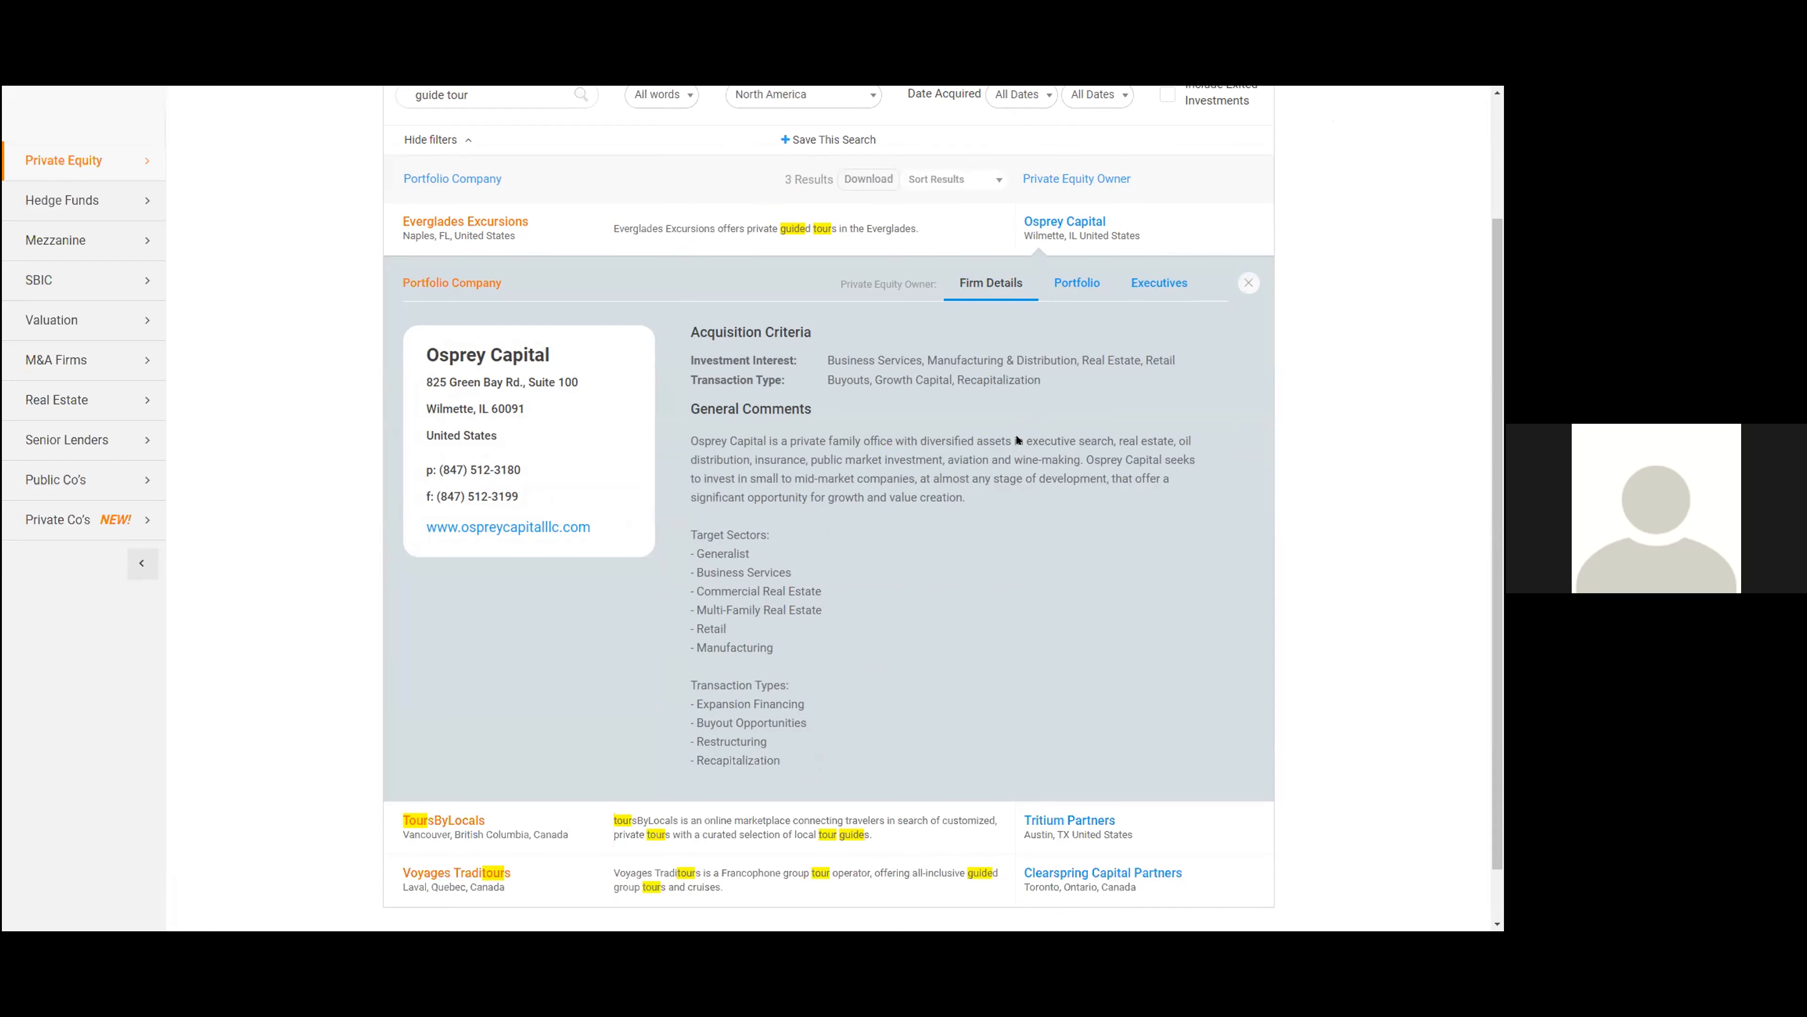
{"action": "left_click", "coordinate": [1072, 292]}
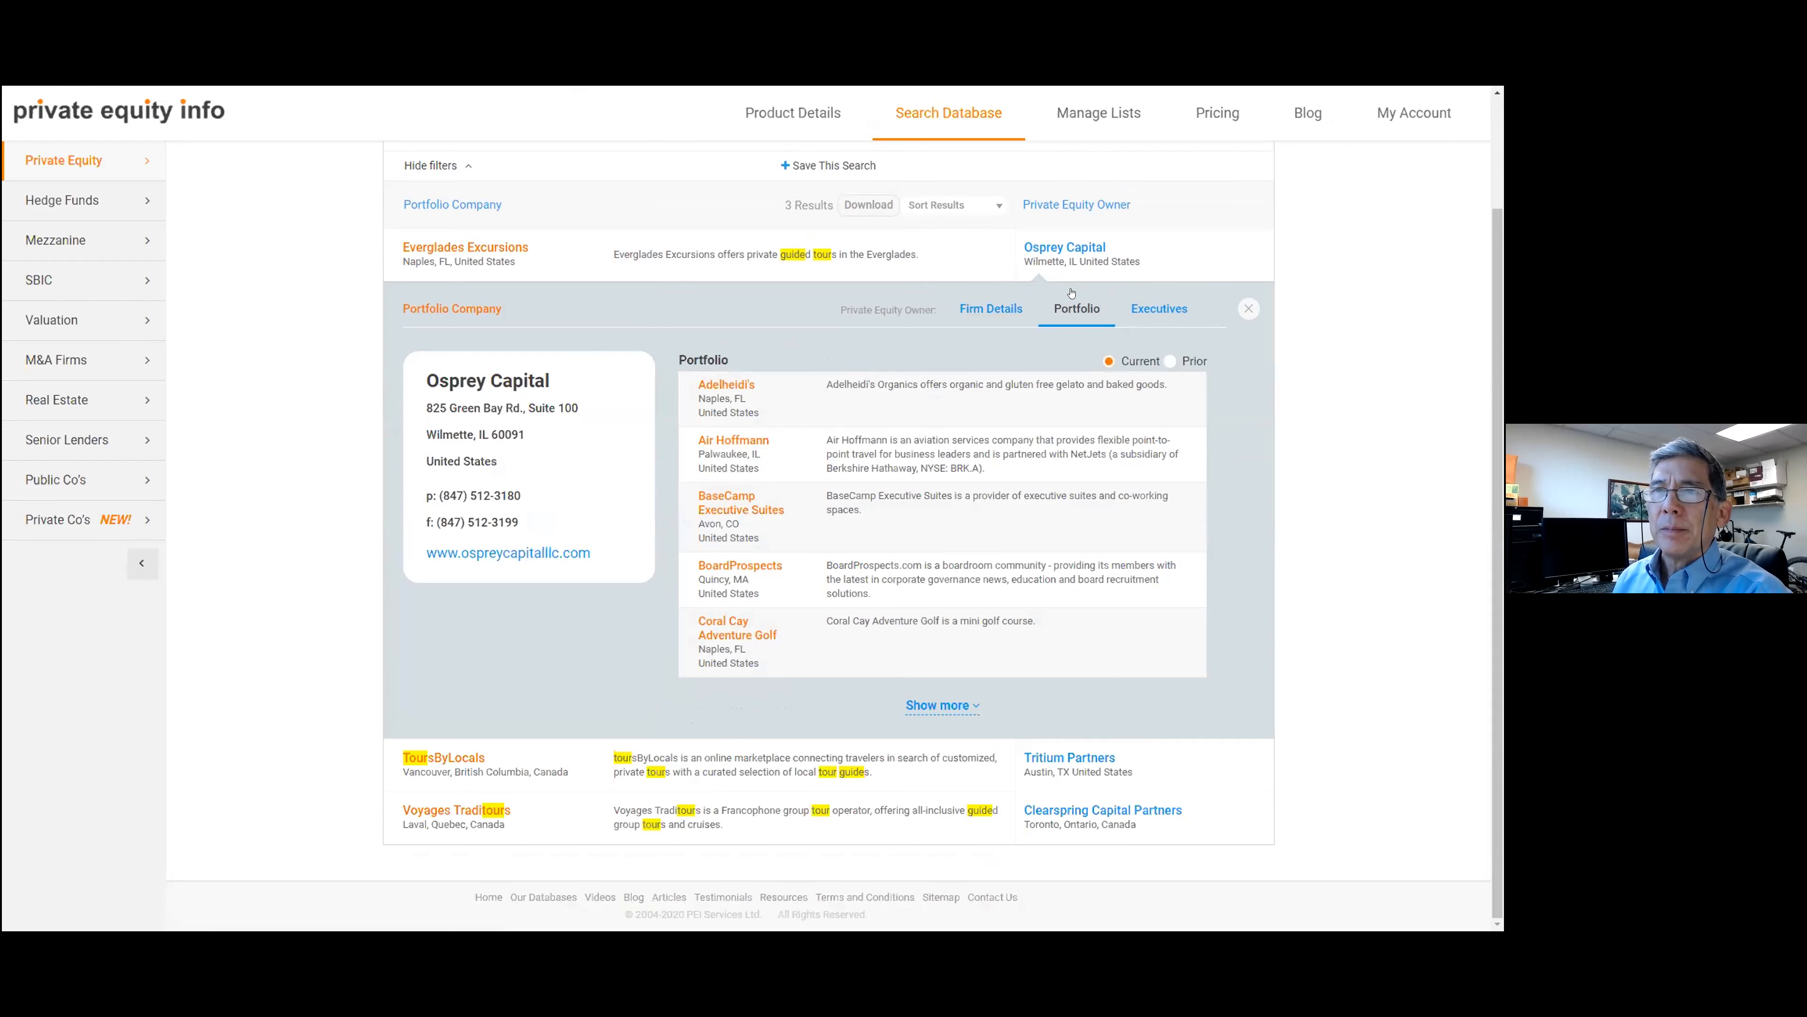
{"action": "left_click", "coordinate": [936, 266]}
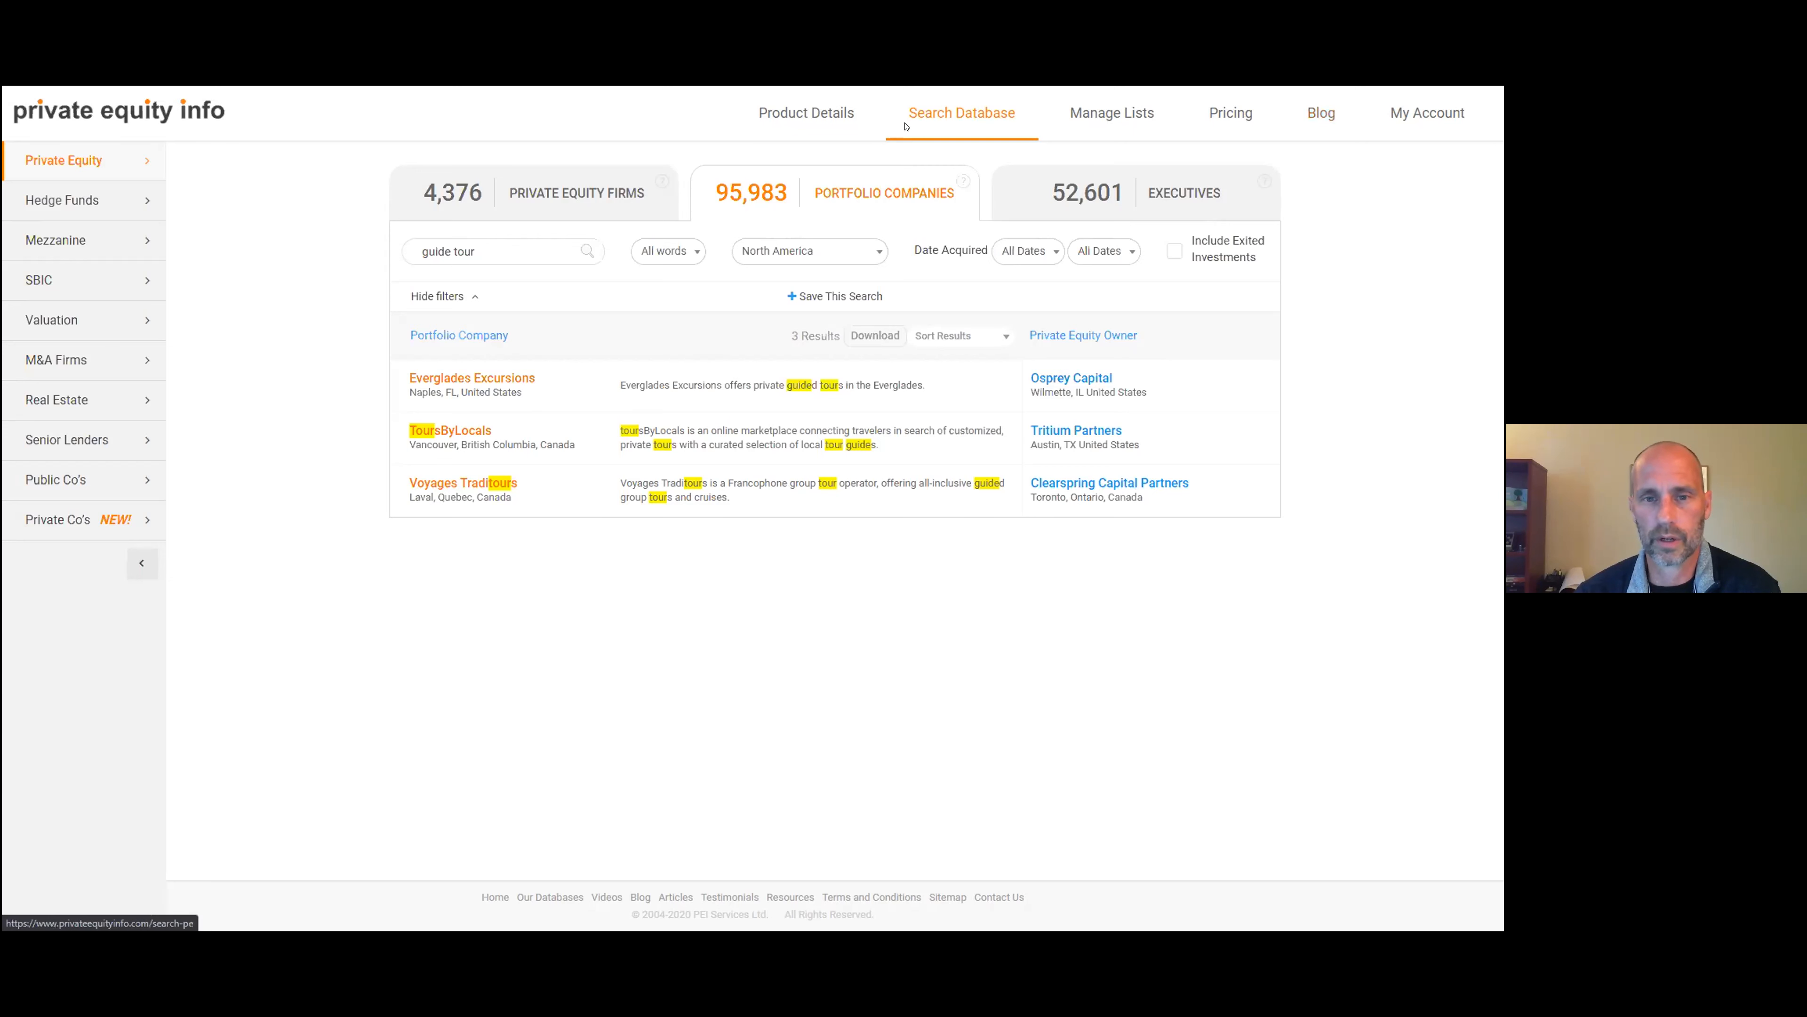
{"action": "left_click", "coordinate": [671, 253]}
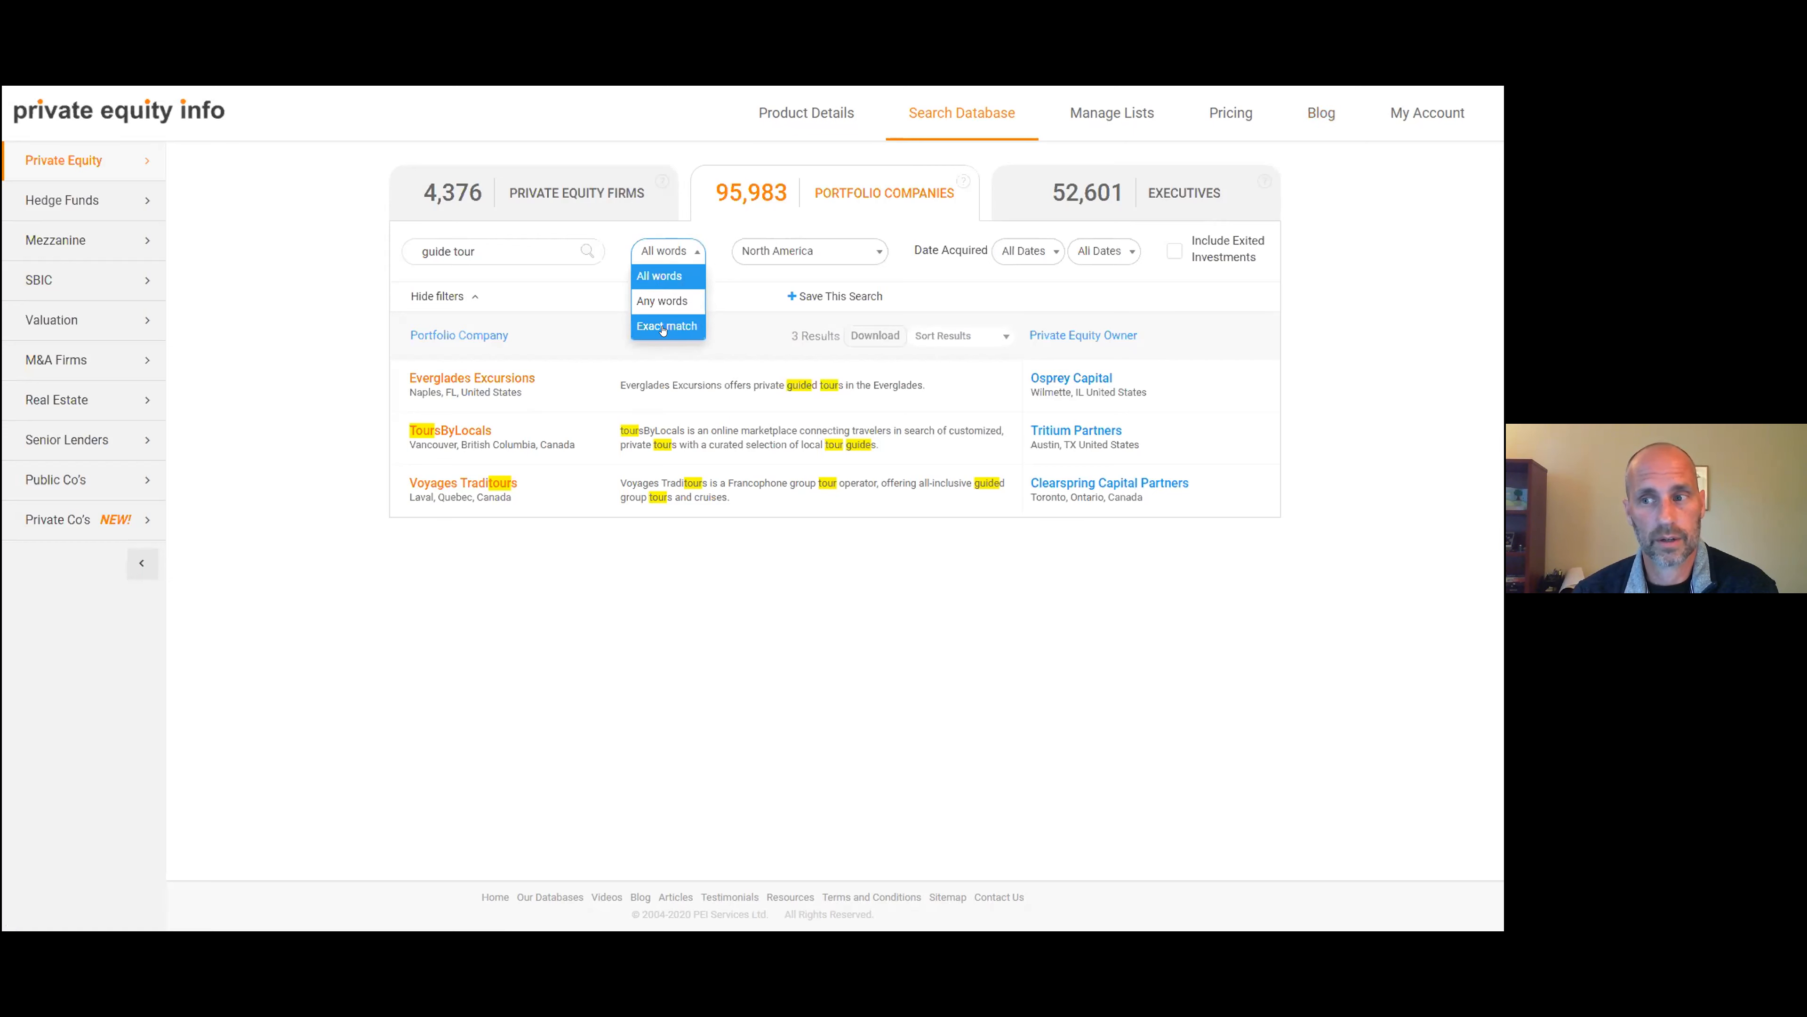
{"action": "left_click", "coordinate": [670, 284]}
{"action": "left_click", "coordinate": [1032, 250]}
{"action": "left_click", "coordinate": [1032, 251]}
- Search the North American portfolio companies for "managed service"
{"action": "triple_click", "coordinate": [520, 244]}
{"action": "key", "text": "BackSpace"}
{"action": "type", "text": "m"}
{"action": "left_click", "coordinate": [479, 314]}
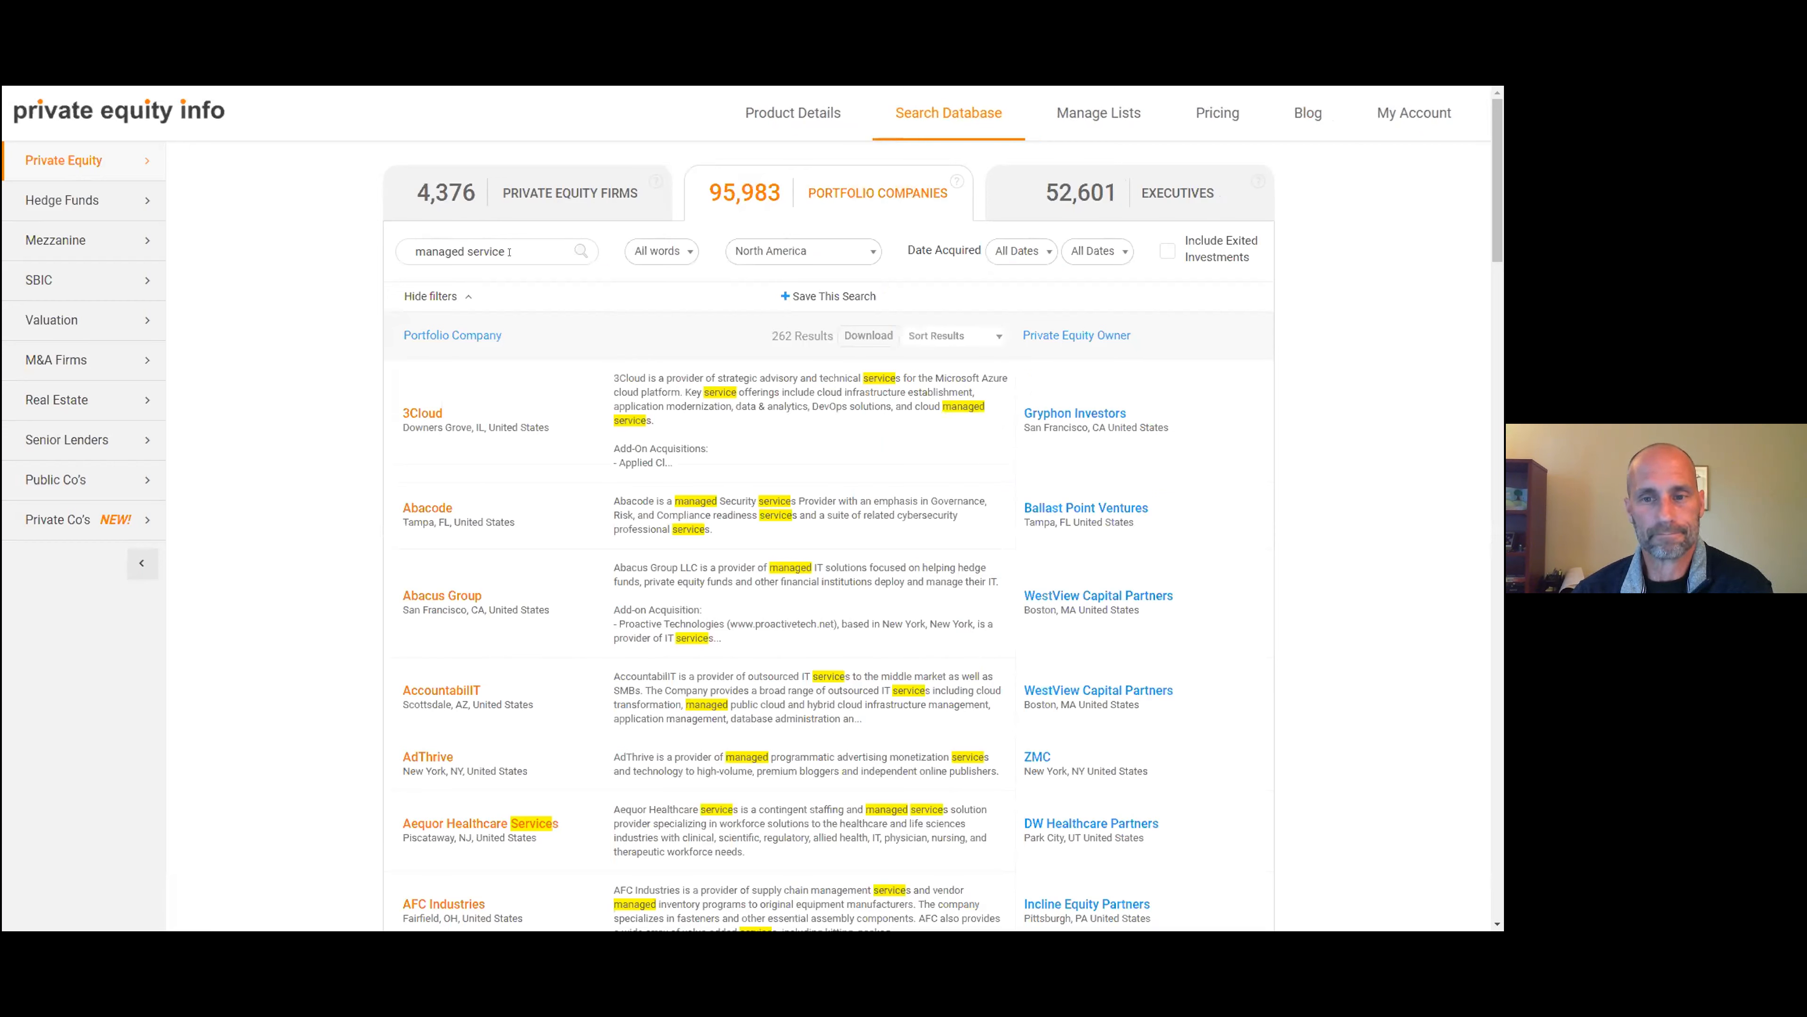
- Limit the managed service companies to acquisition dates up to 2016 and check the number of results
{"action": "left_click", "coordinate": [1010, 257]}
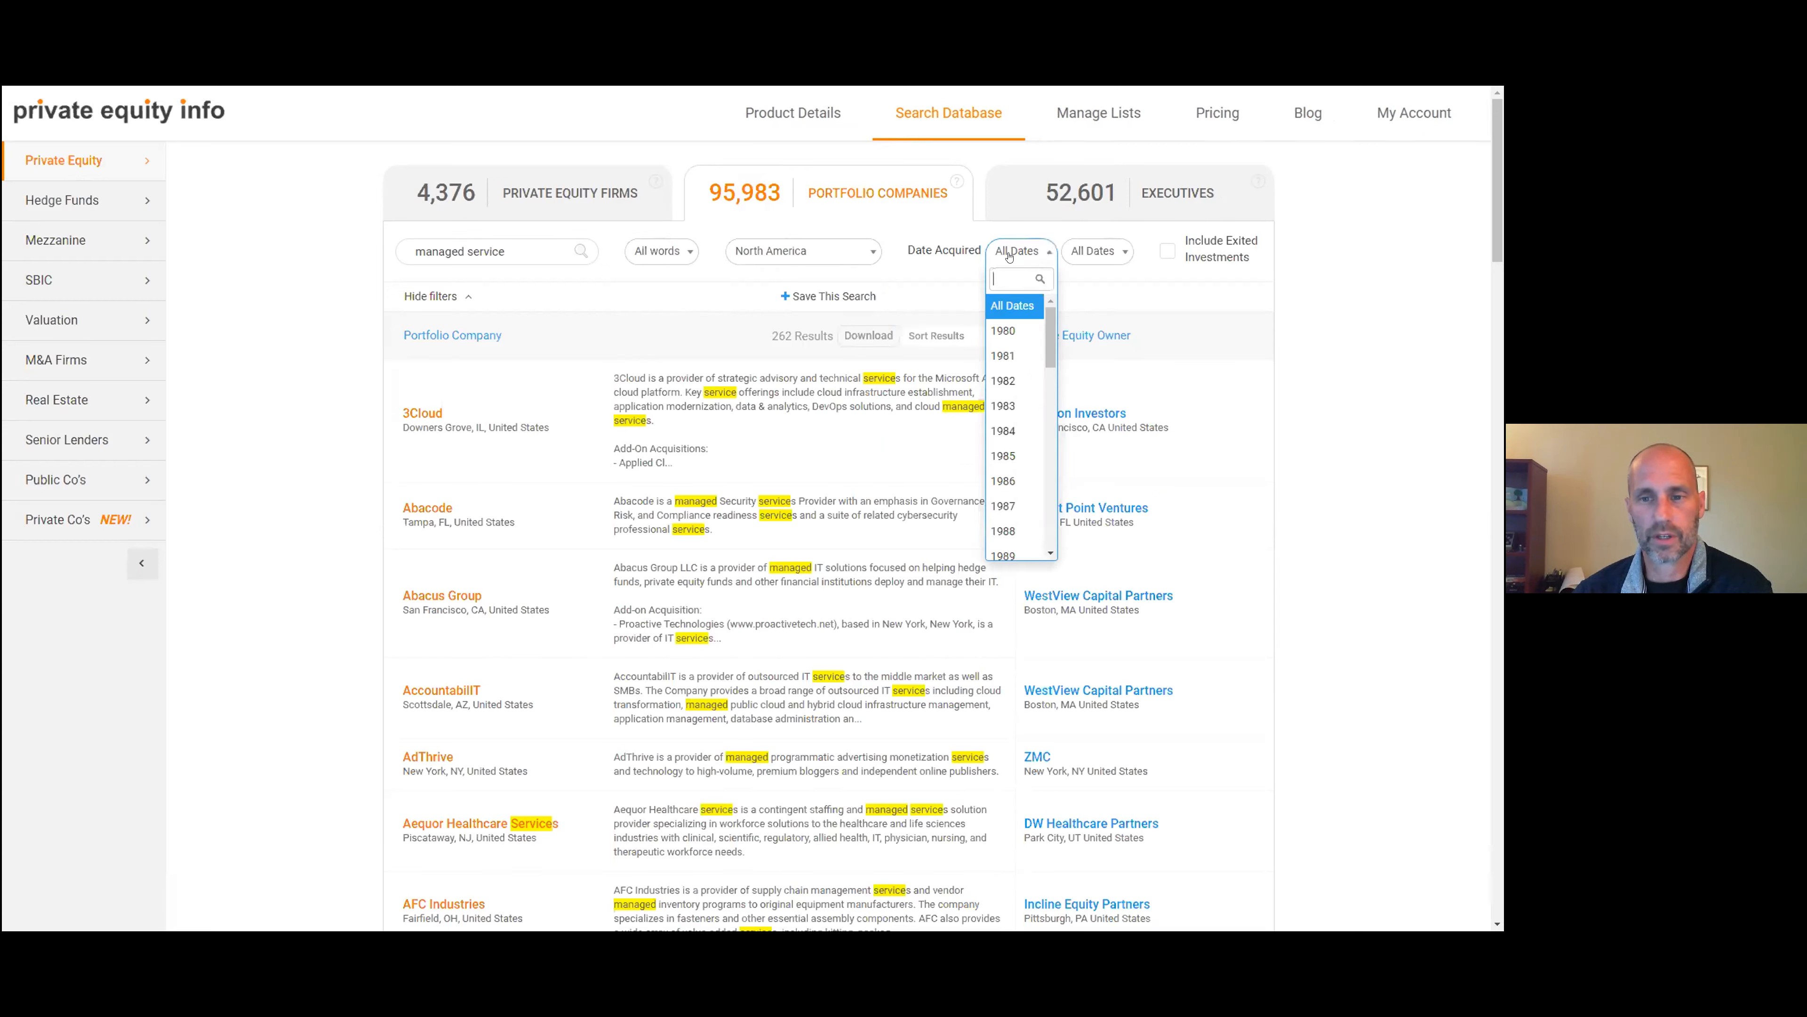
{"action": "left_click", "coordinate": [1107, 249]}
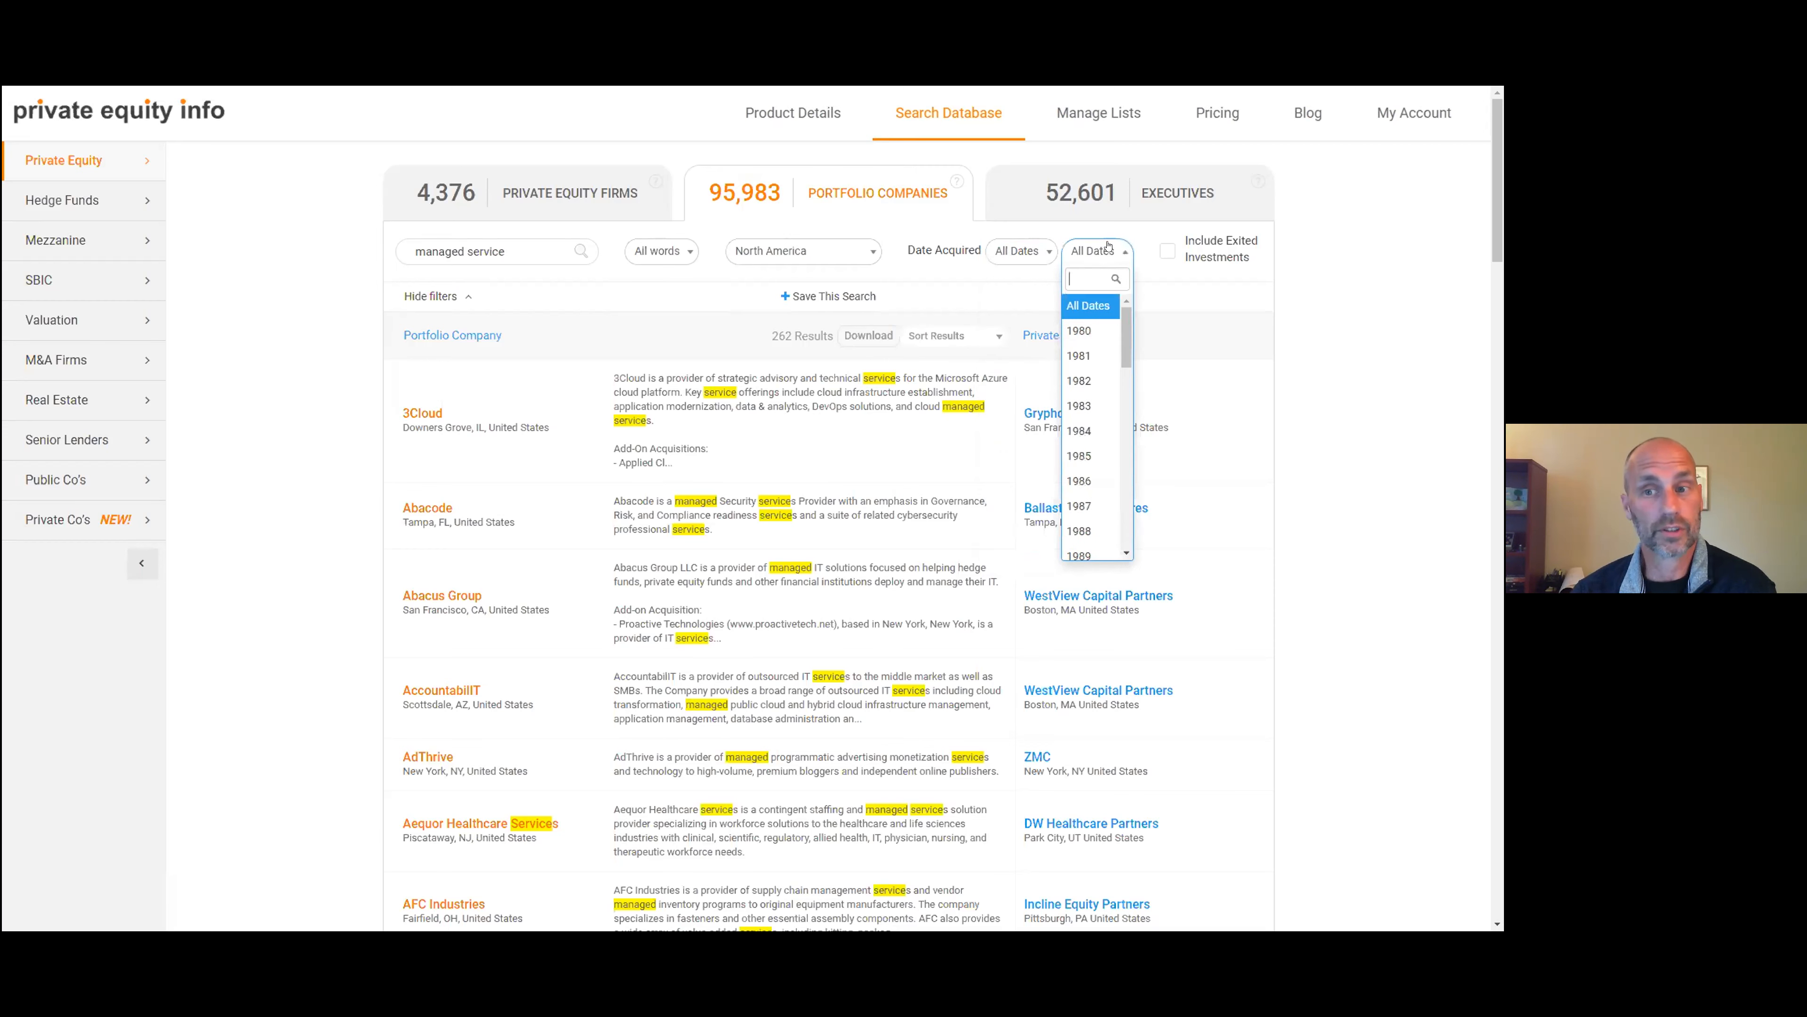
{"action": "scroll", "coordinate": [1084, 363], "scroll_direction": "down", "scroll_amount": 10}
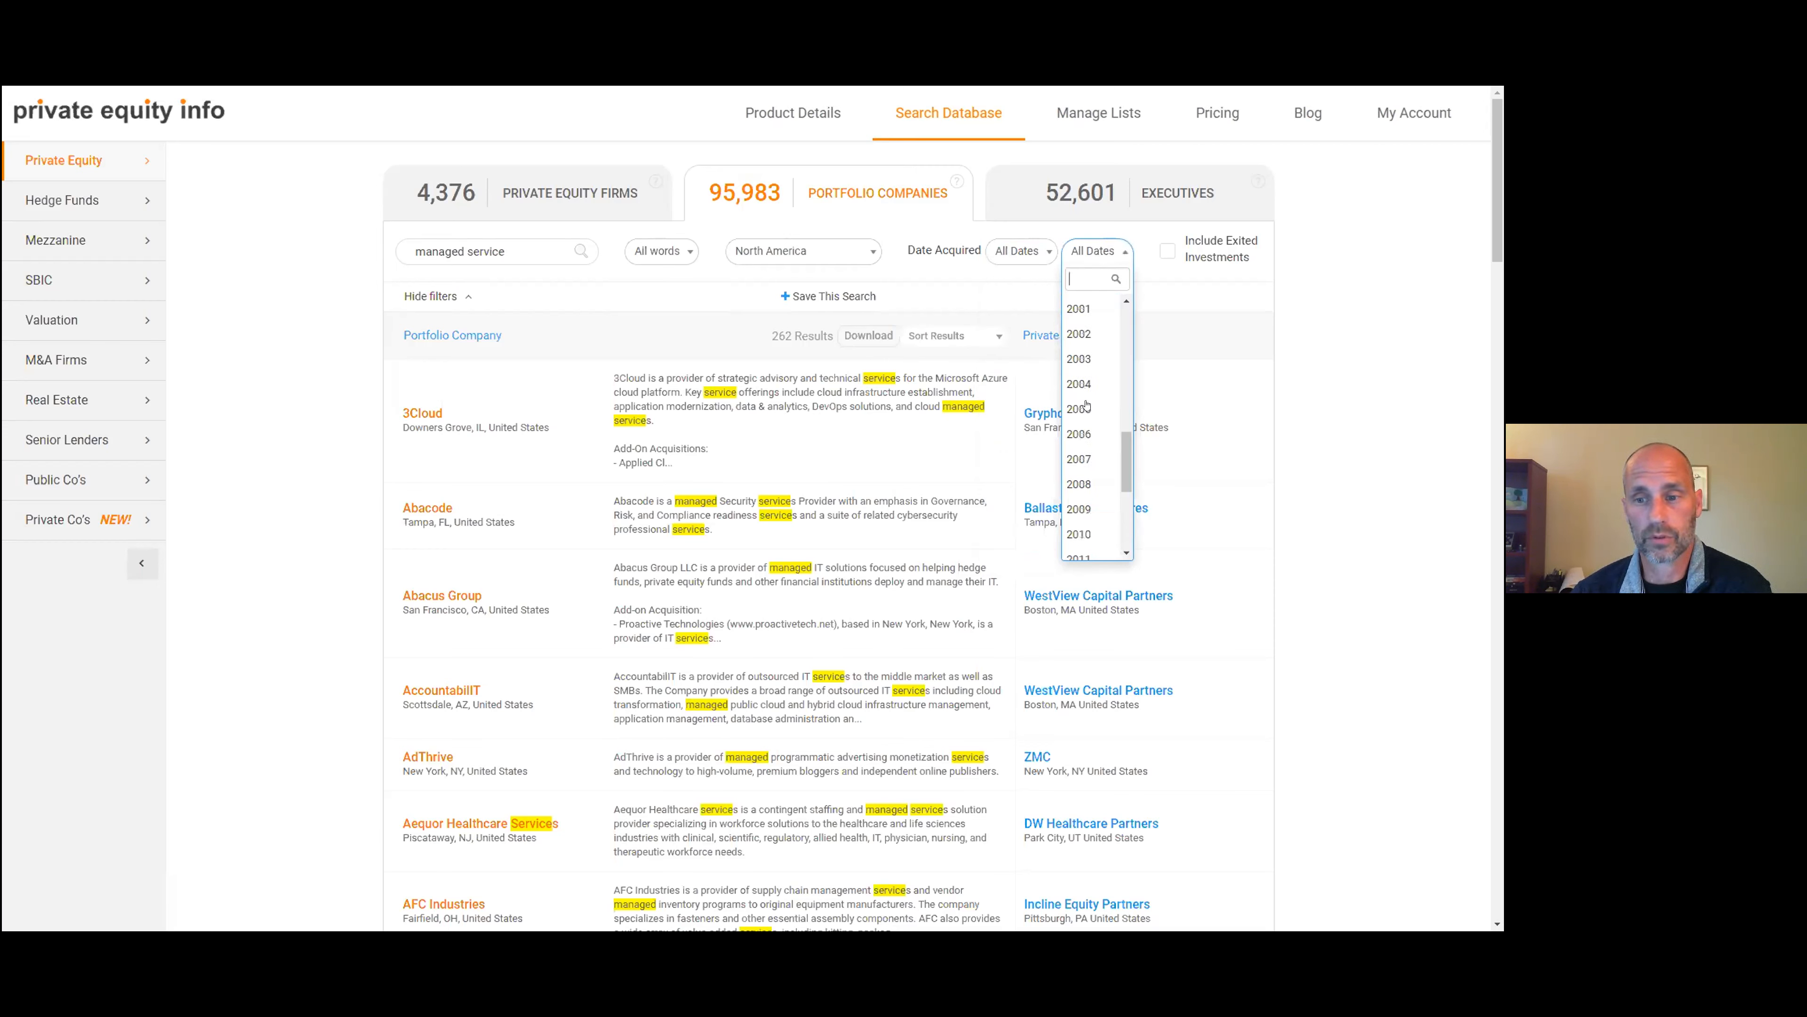
{"action": "left_click", "coordinate": [1084, 447]}
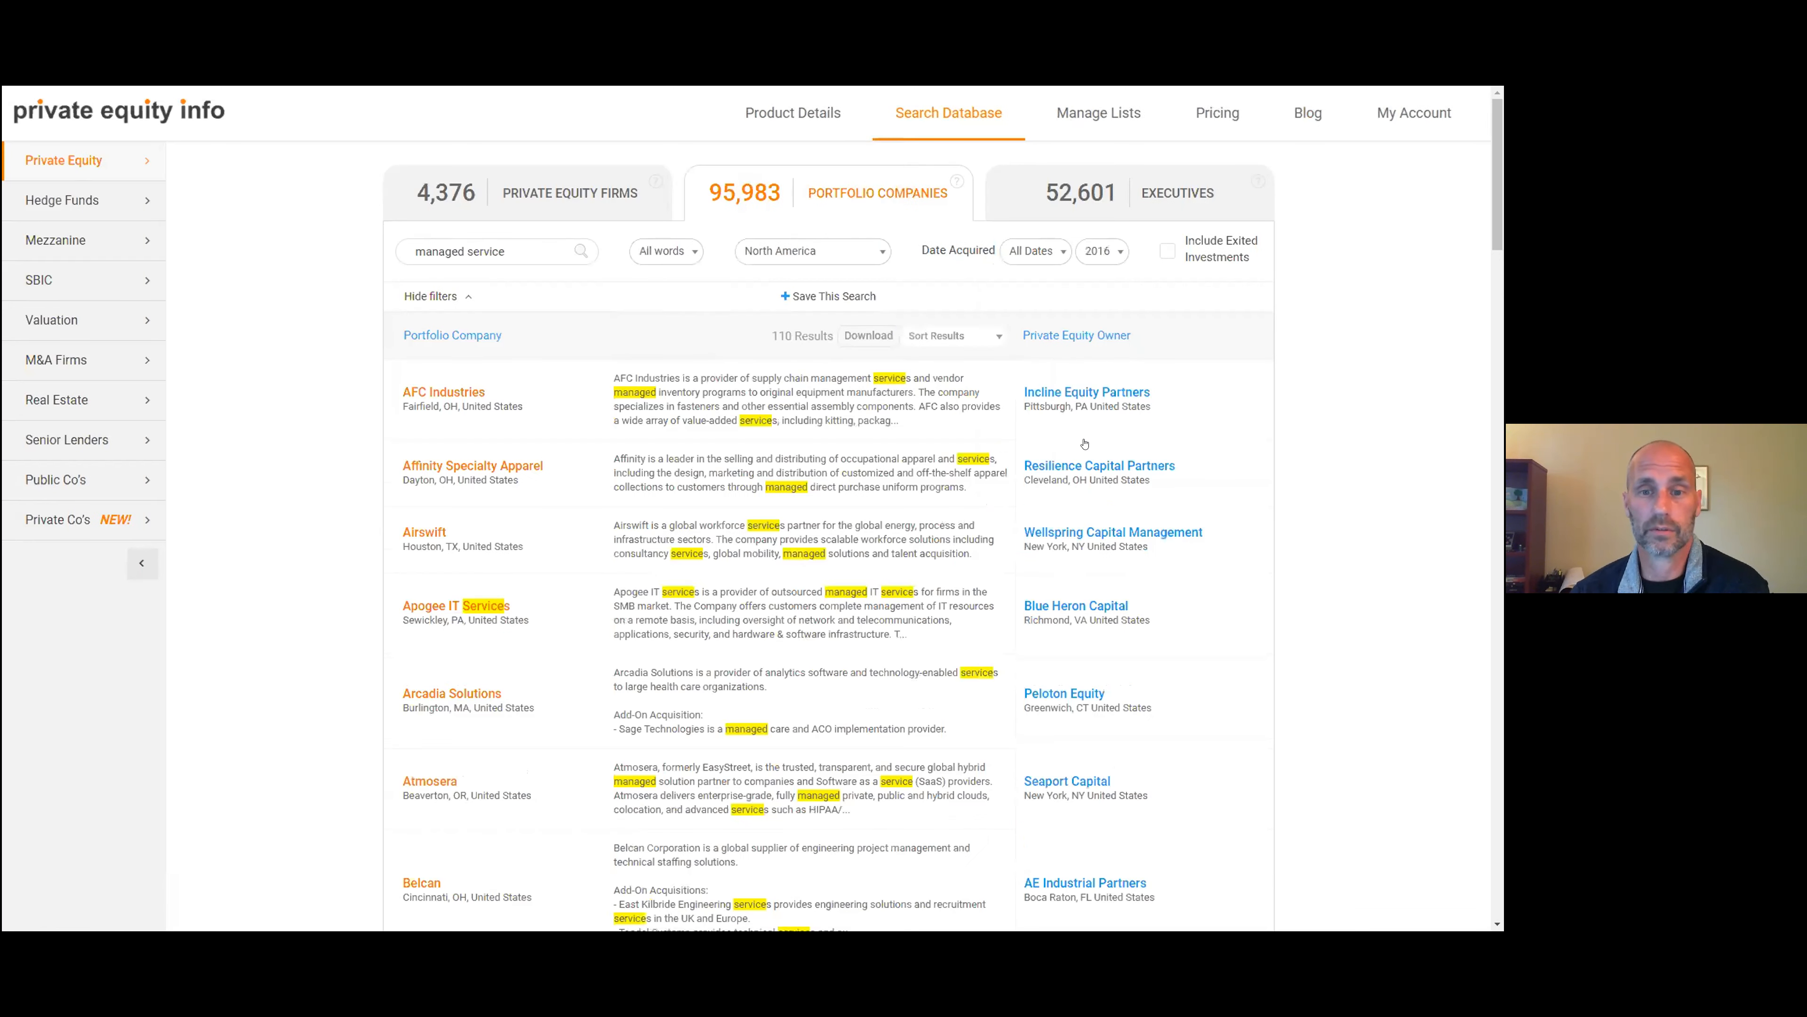
{"action": "double_click", "coordinate": [784, 336]}
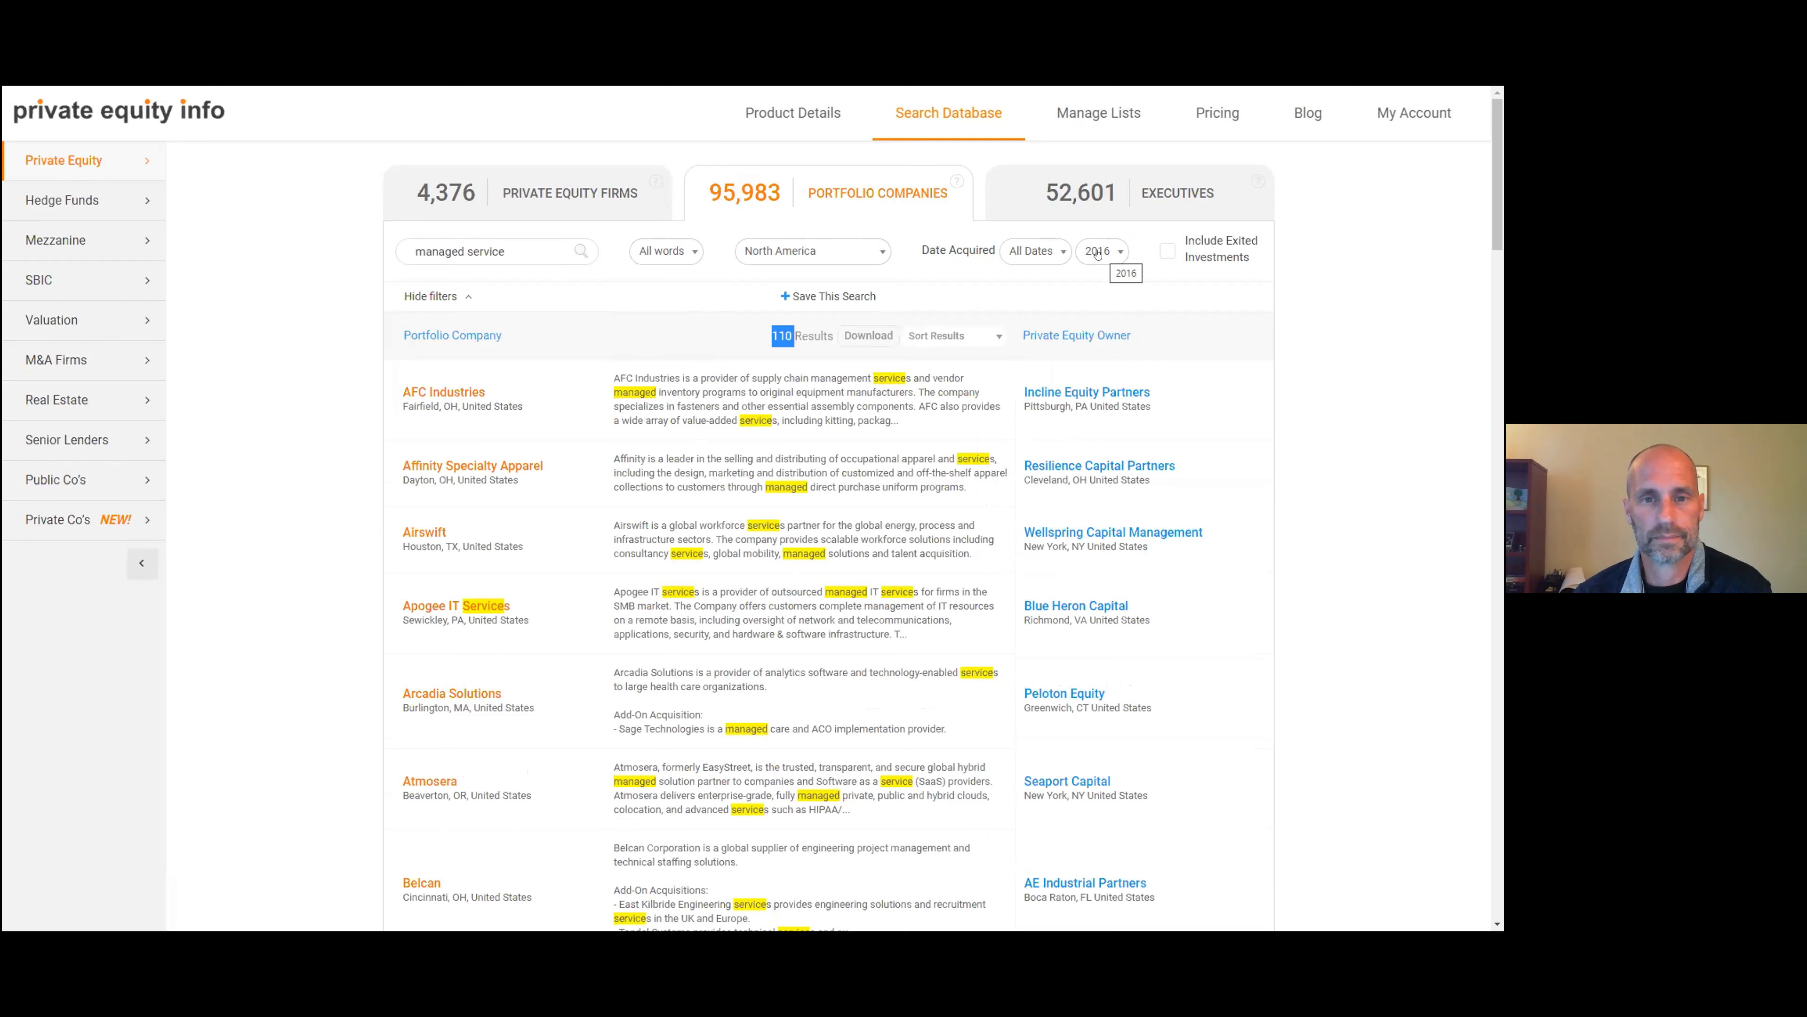
- Set both the start and end of the acquisition date range to 2020 for the managed service companies
{"action": "left_click", "coordinate": [1050, 253]}
{"action": "left_click", "coordinate": [1105, 256]}
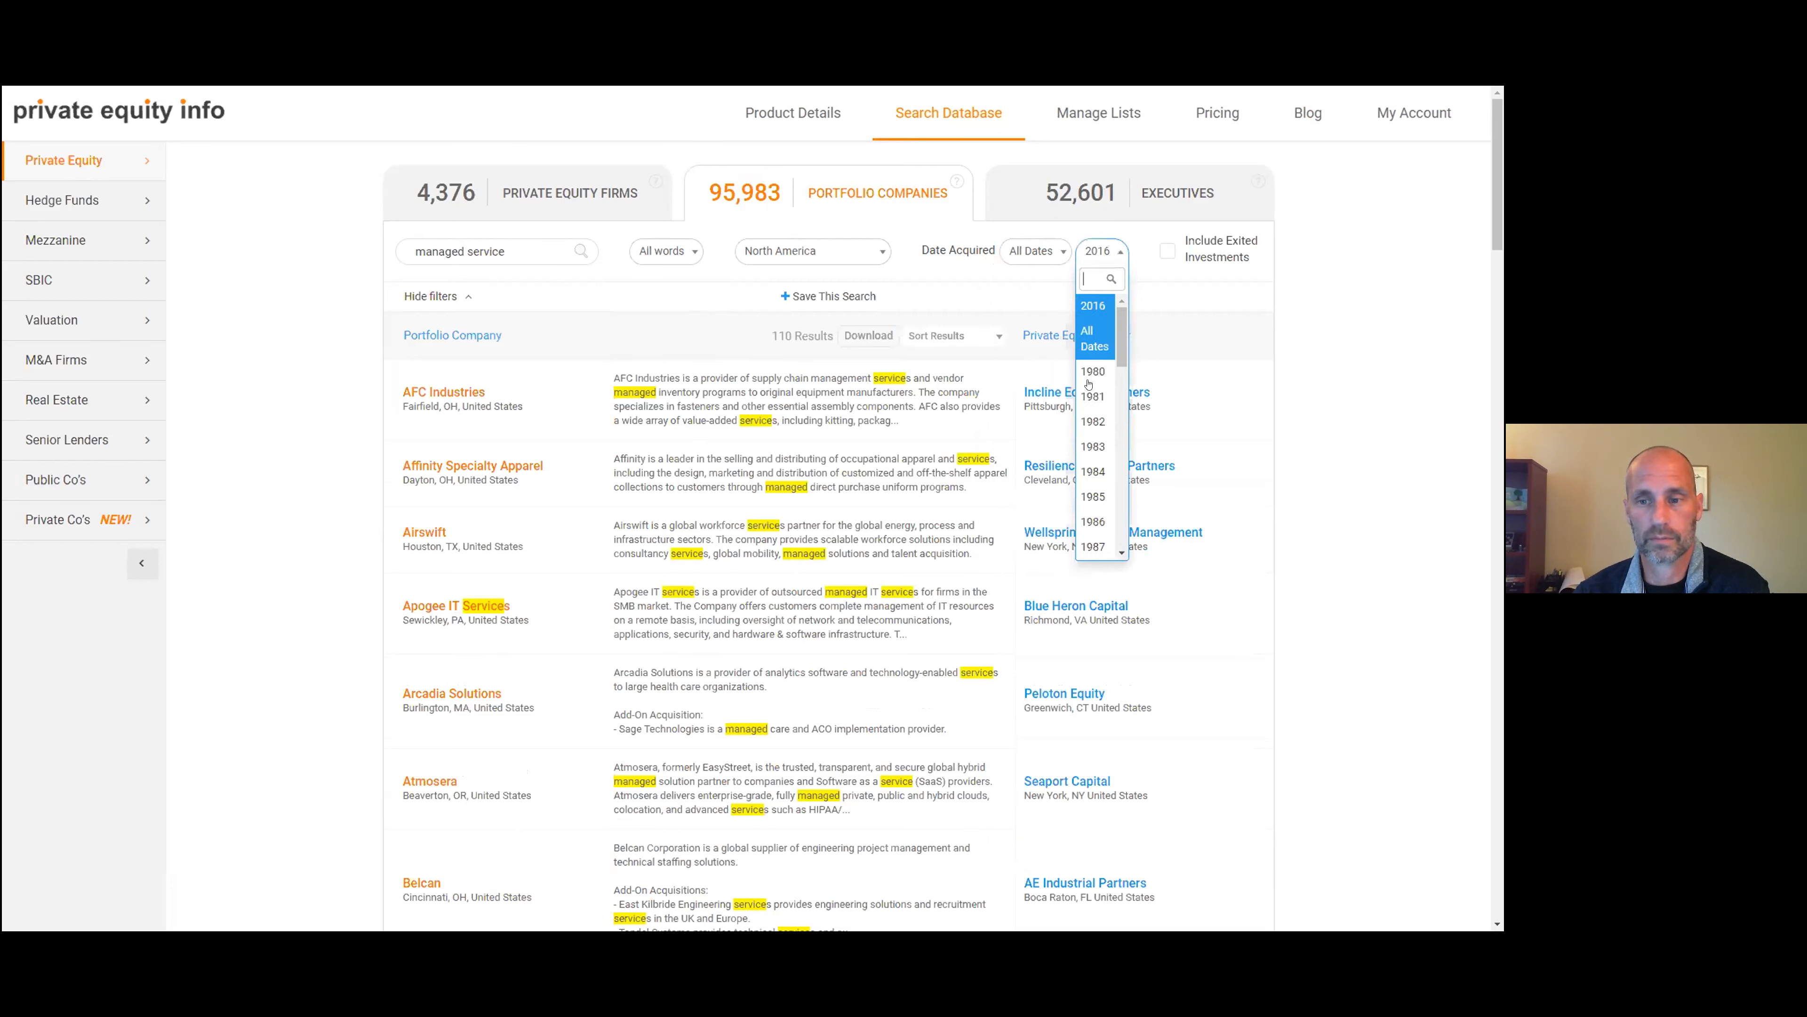
{"action": "left_click", "coordinate": [1093, 547]}
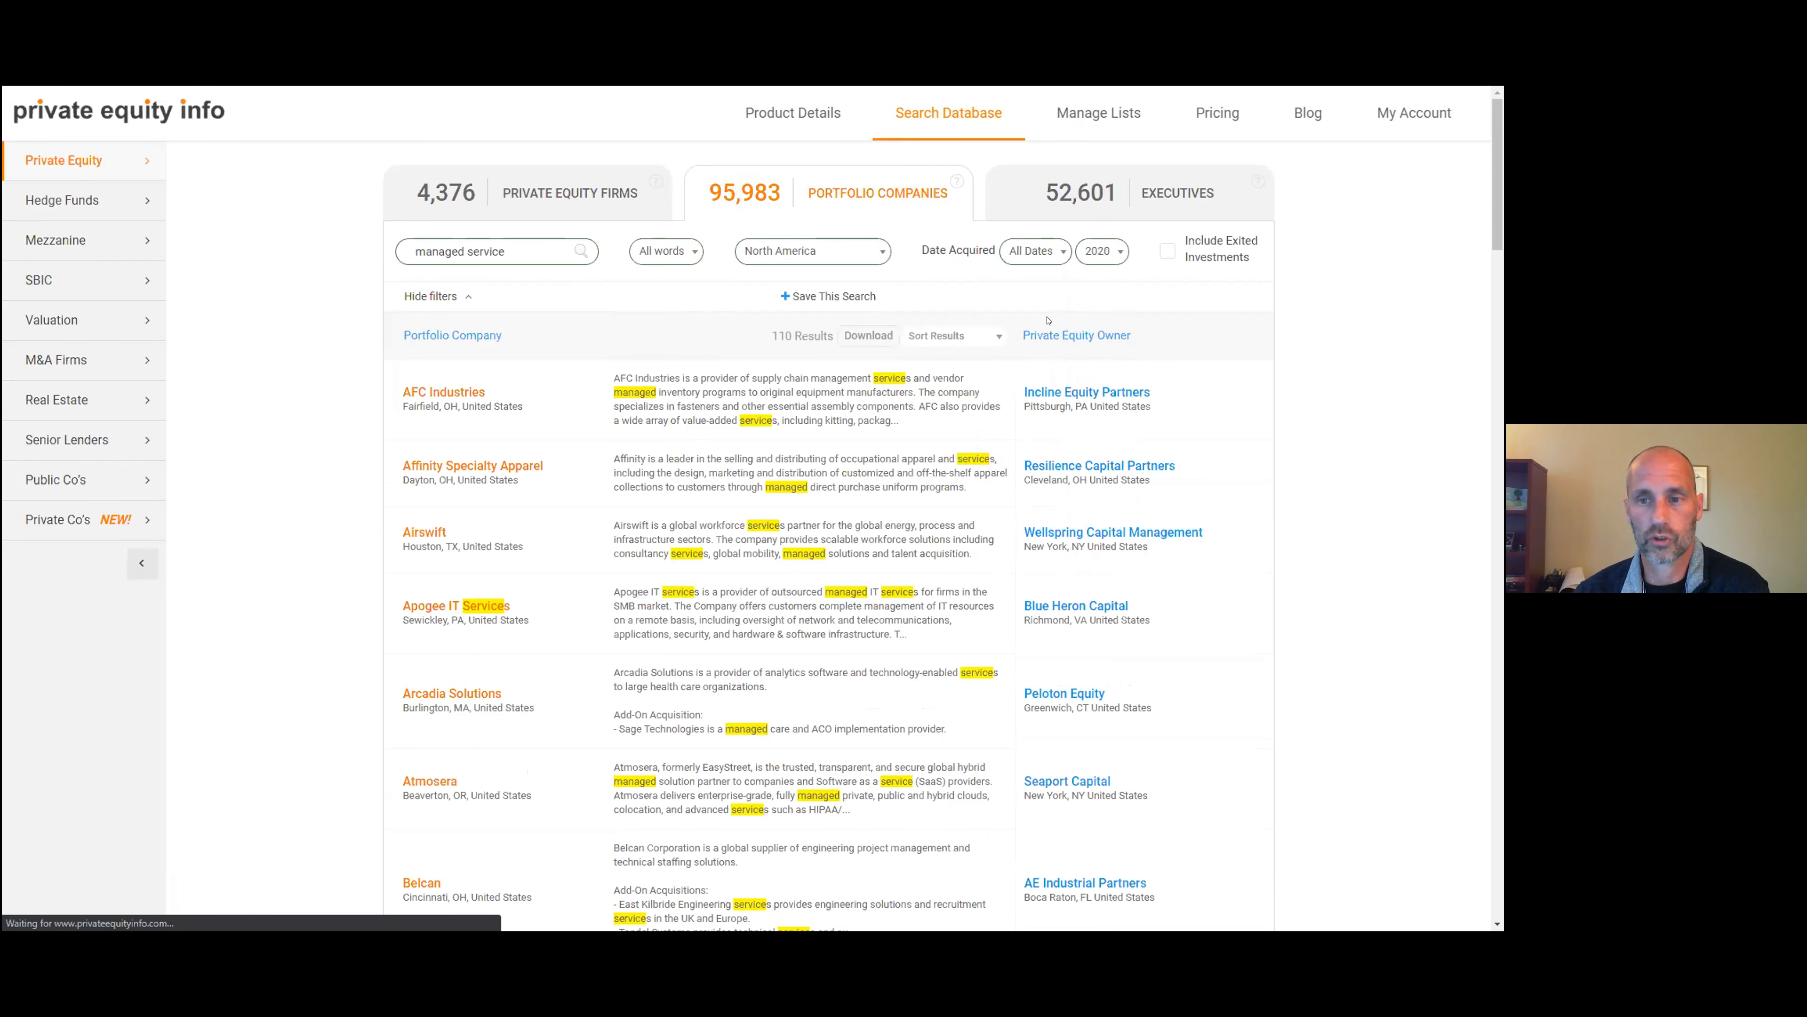
{"action": "left_click", "coordinate": [1033, 253]}
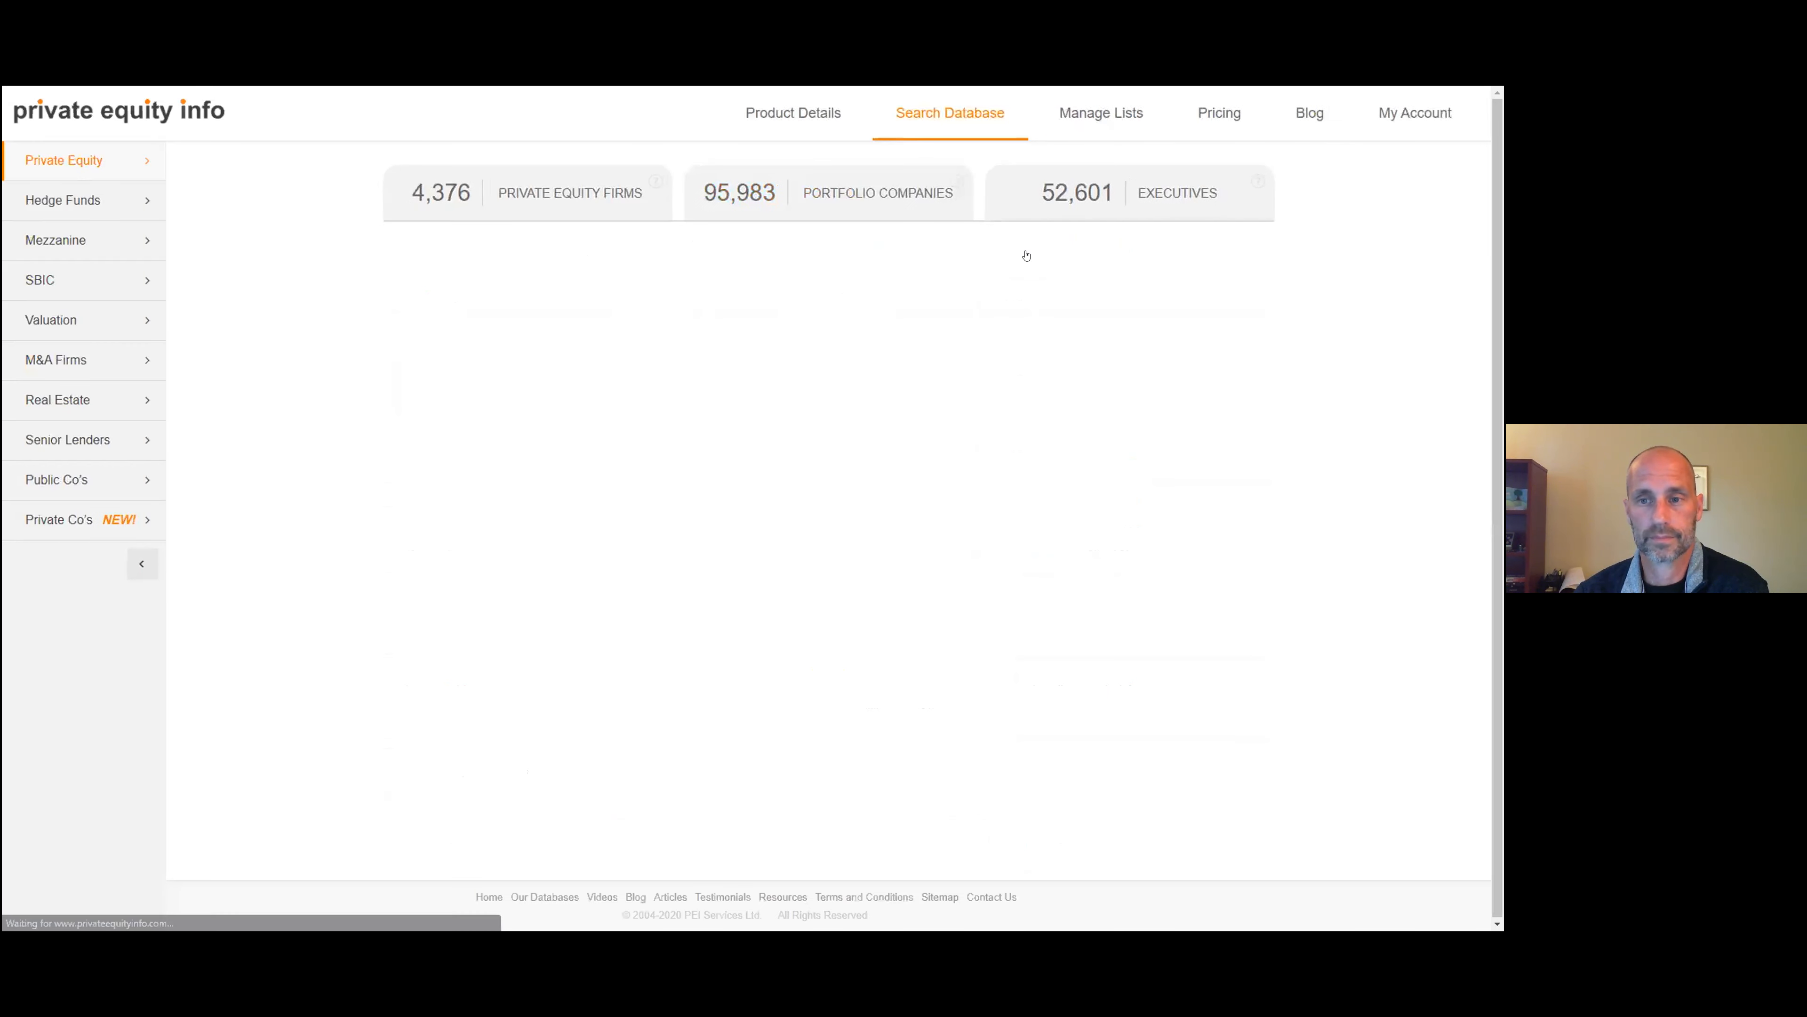
{"action": "scroll", "coordinate": [1036, 395], "scroll_direction": "down", "scroll_amount": 10}
{"action": "left_click", "coordinate": [1024, 530]}
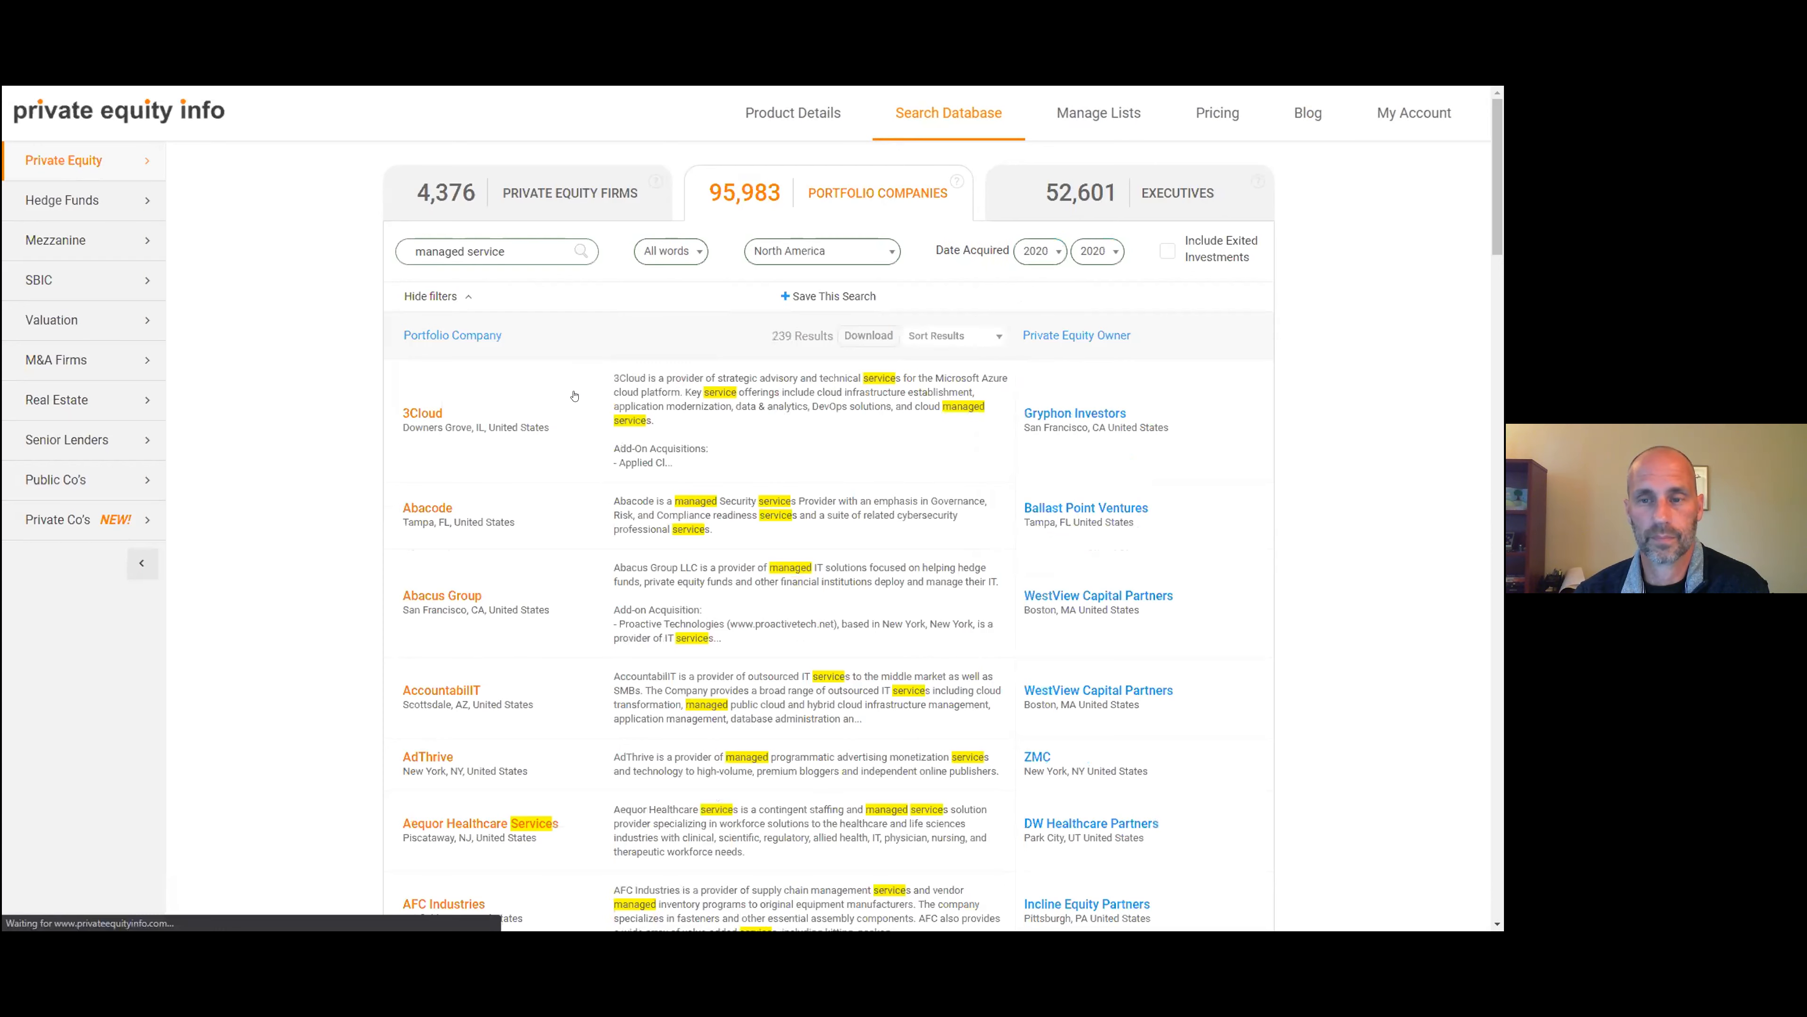